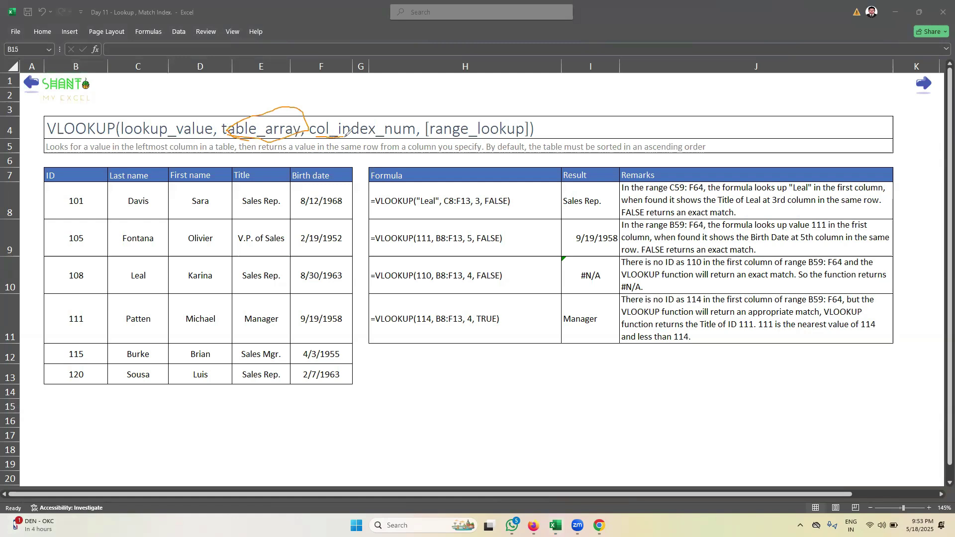
drag(451, 124, 480, 103)
mouse_move(34, 148)
mouse_down()
mouse_move(60, 128)
mouse_move(52, 150)
mouse_move(72, 122)
mouse_up()
mouse_move(141, 153)
mouse_down()
mouse_move(175, 145)
mouse_move(170, 133)
mouse_move(145, 131)
mouse_move(137, 153)
mouse_move(163, 151)
mouse_up()
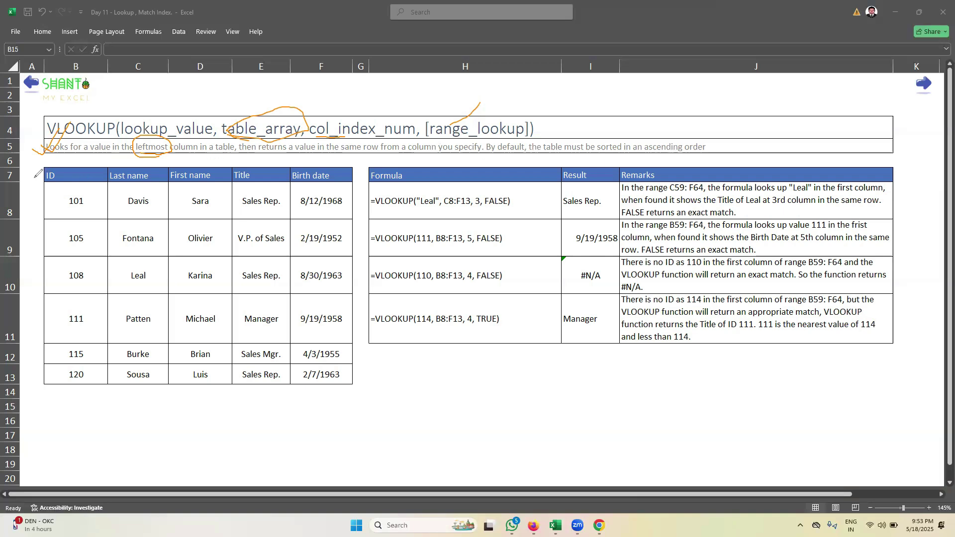
drag(34, 178, 66, 157)
mouse_move(76, 259)
mouse_down()
mouse_move(100, 269)
mouse_move(74, 300)
mouse_move(83, 262)
mouse_up()
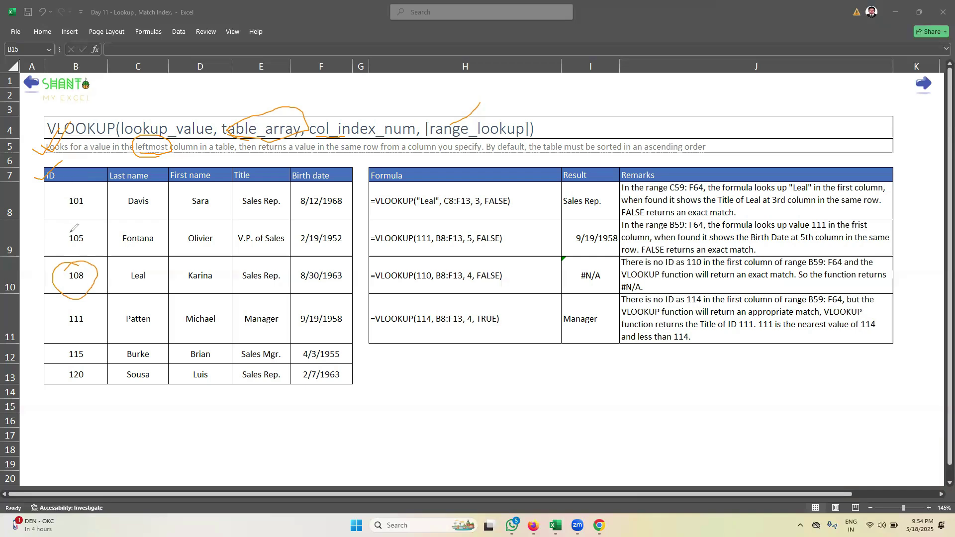
drag(47, 278, 74, 246)
mouse_move(35, 277)
mouse_down()
mouse_move(45, 281)
mouse_move(40, 308)
mouse_up()
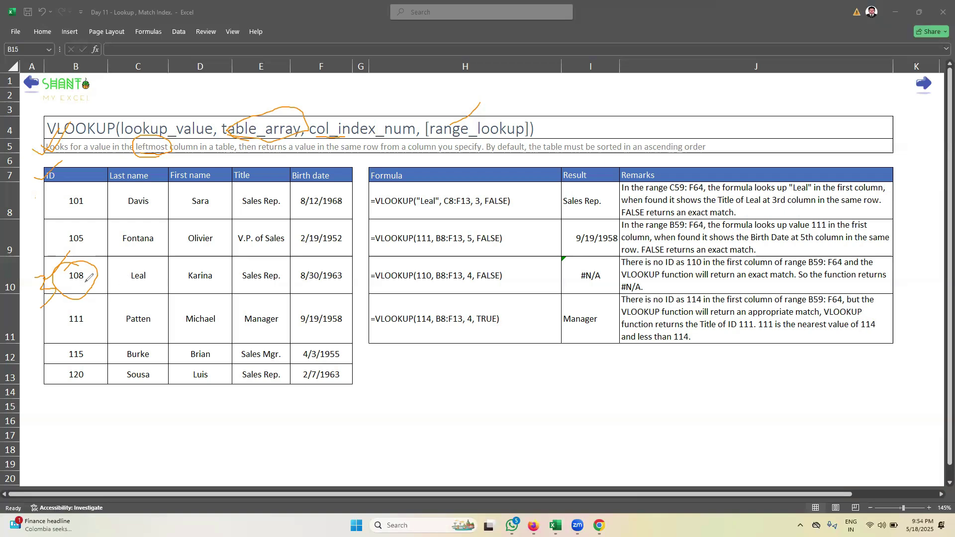
drag(100, 286, 360, 282)
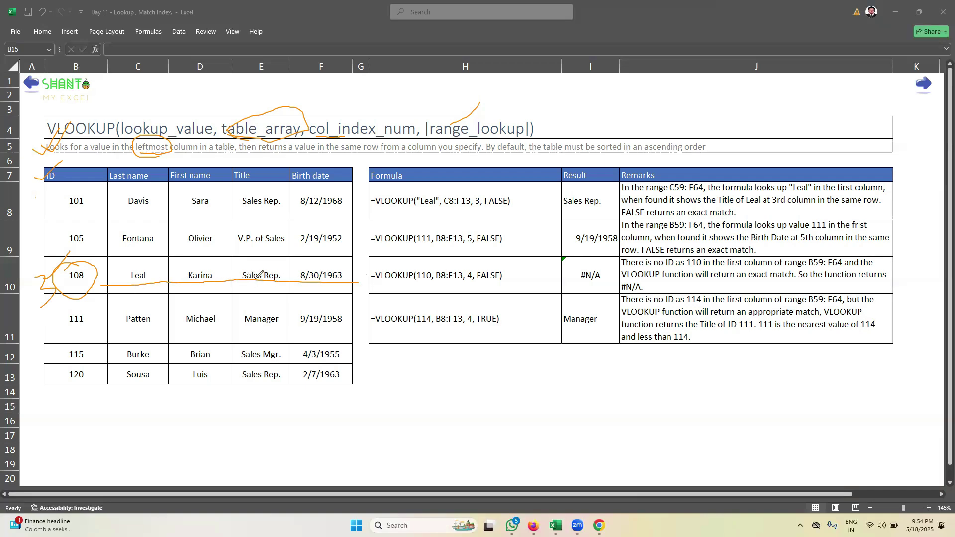
mouse_move(134, 263)
mouse_down()
mouse_move(165, 246)
mouse_move(339, 251)
mouse_up()
click(52, 316)
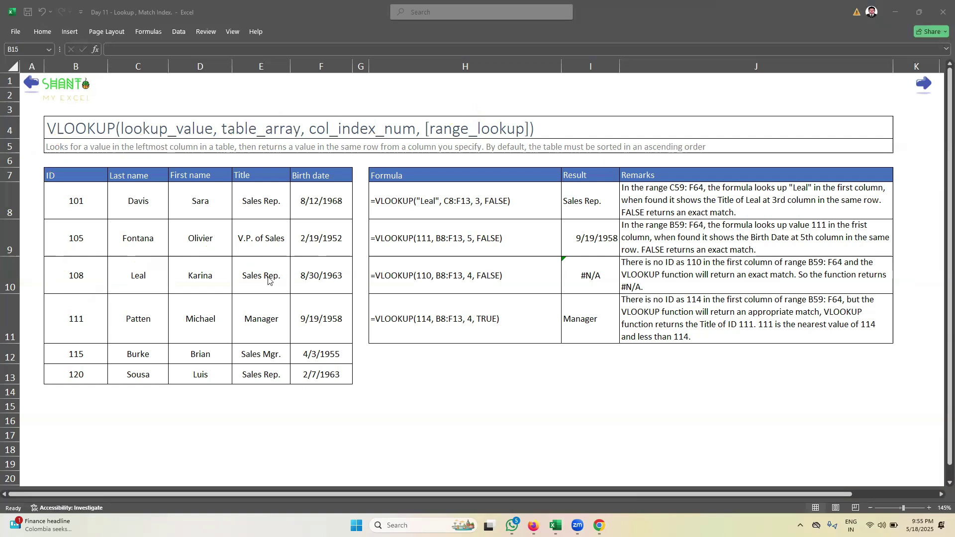
Enter the lookup ID 115 in cell H13 and the header "First Name" in cell I12
click(454, 372)
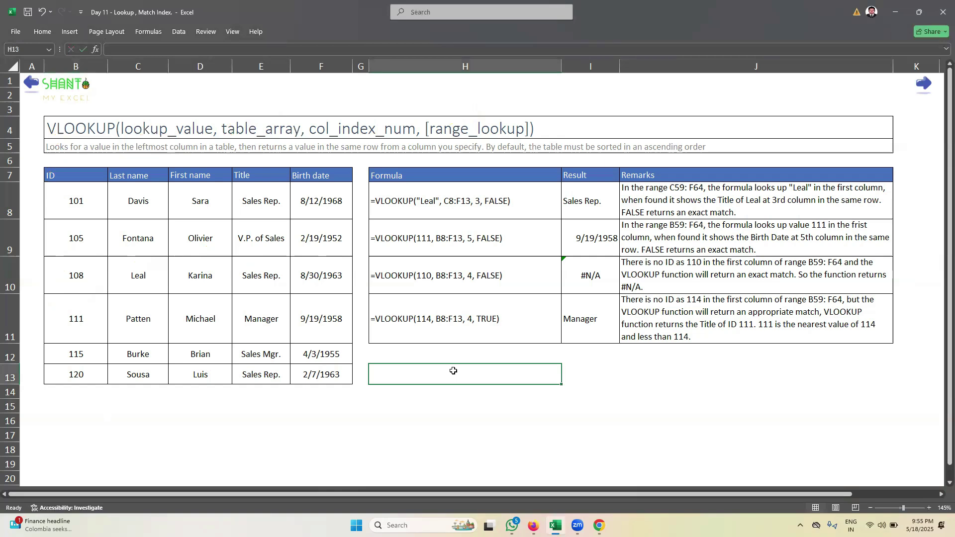
text(115)
key(Return)
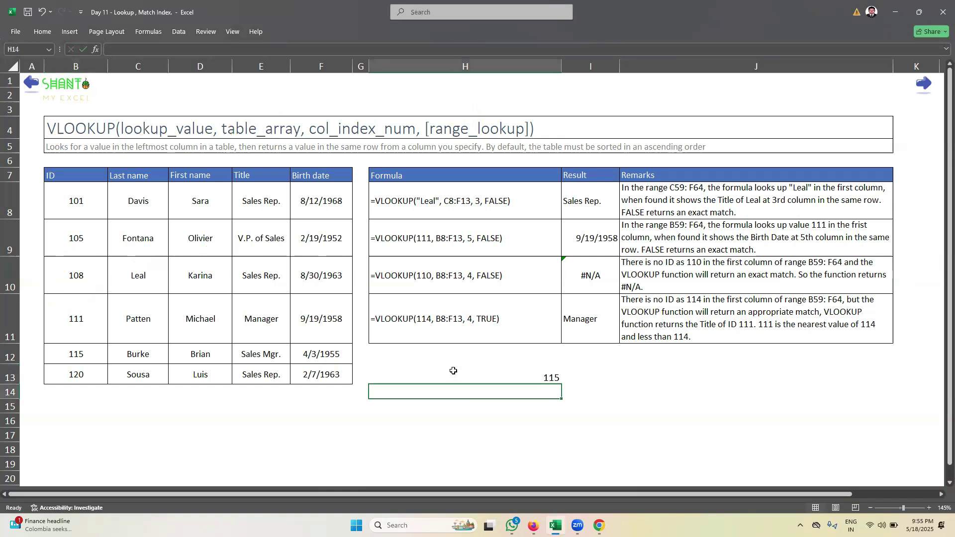
click(504, 373)
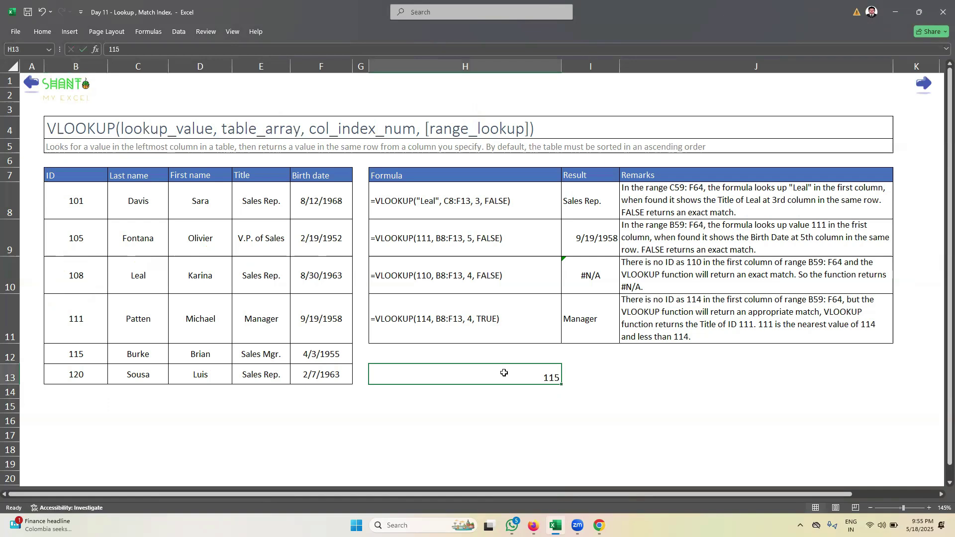
click(577, 375)
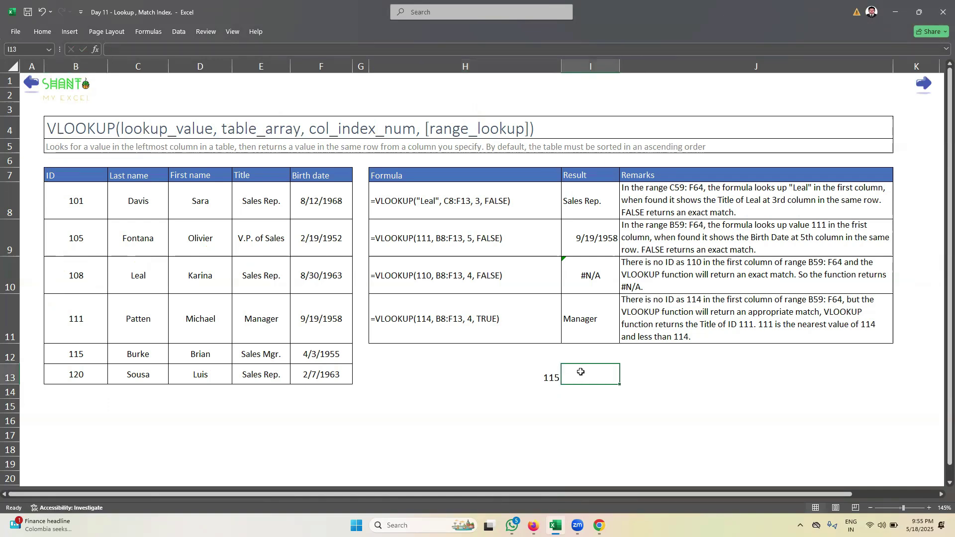
click(577, 357)
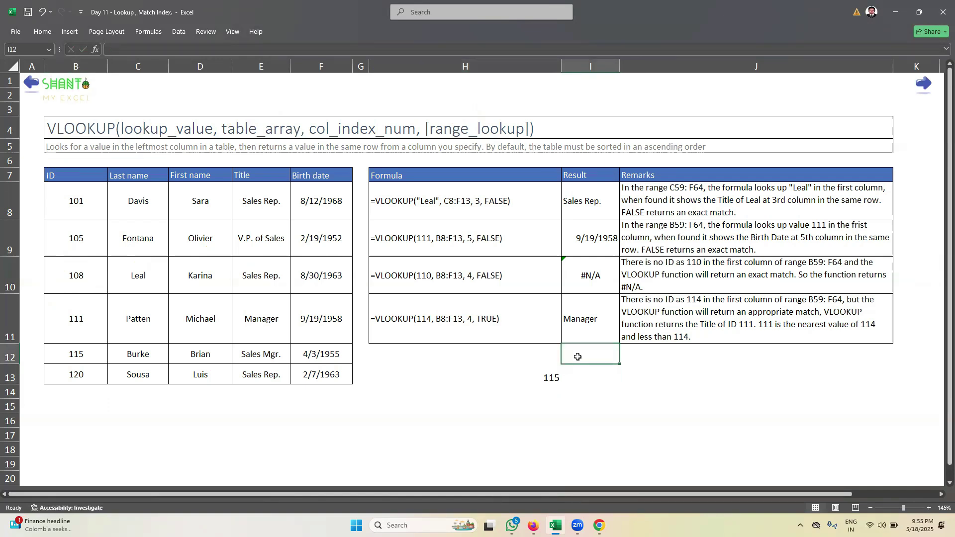
text(Fi)
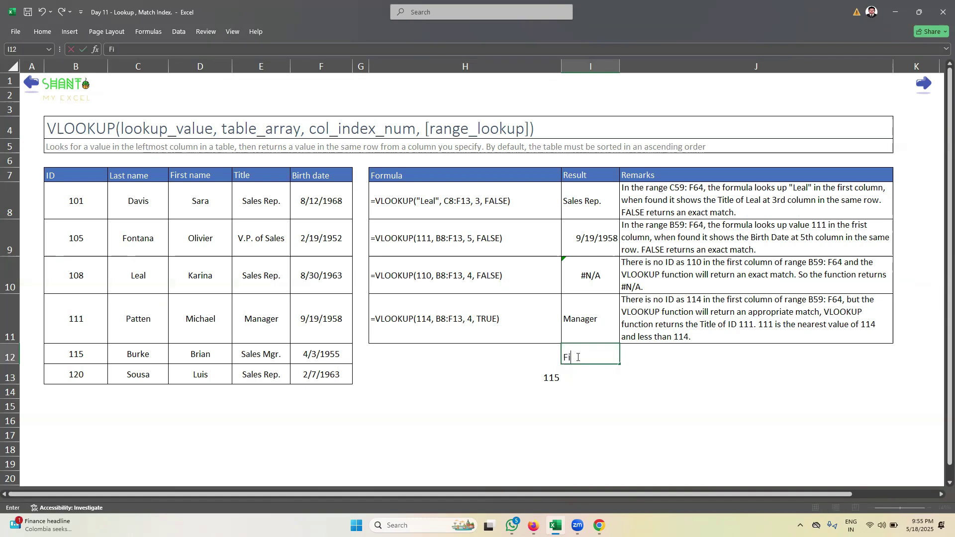
text(rst Name)
key(Return)
click(519, 375)
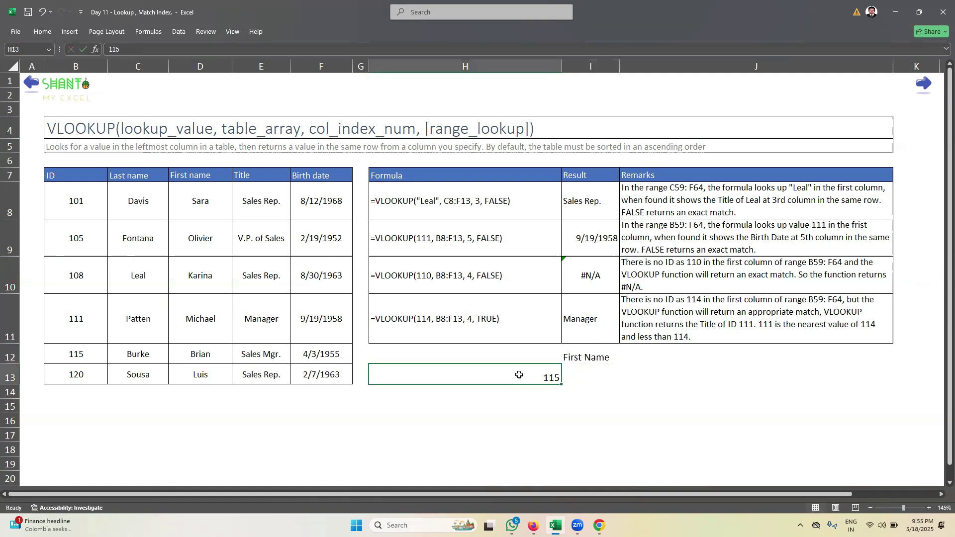
Begin a VLOOKUP formula in I13 with H13 as the lookup value and B8:F13 as the table array
click(580, 380)
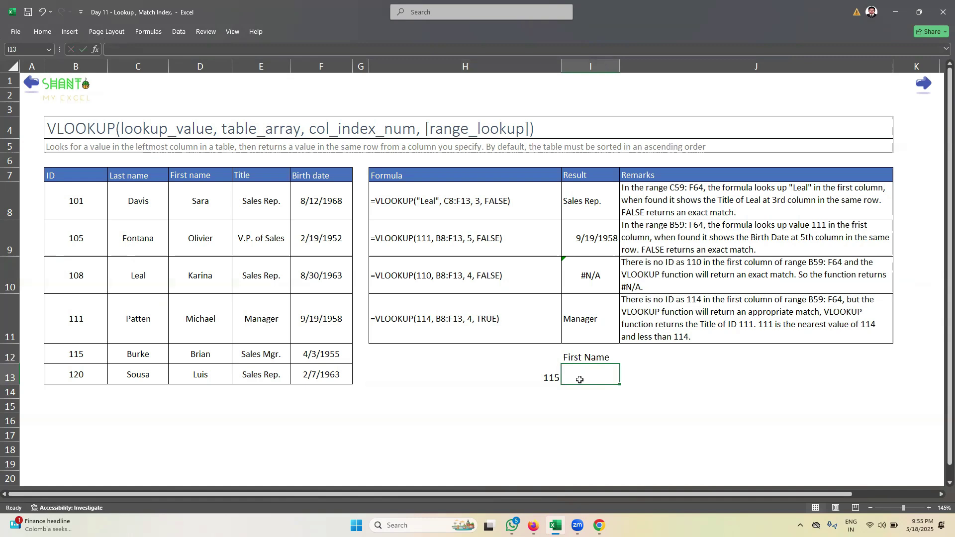
text(=l)
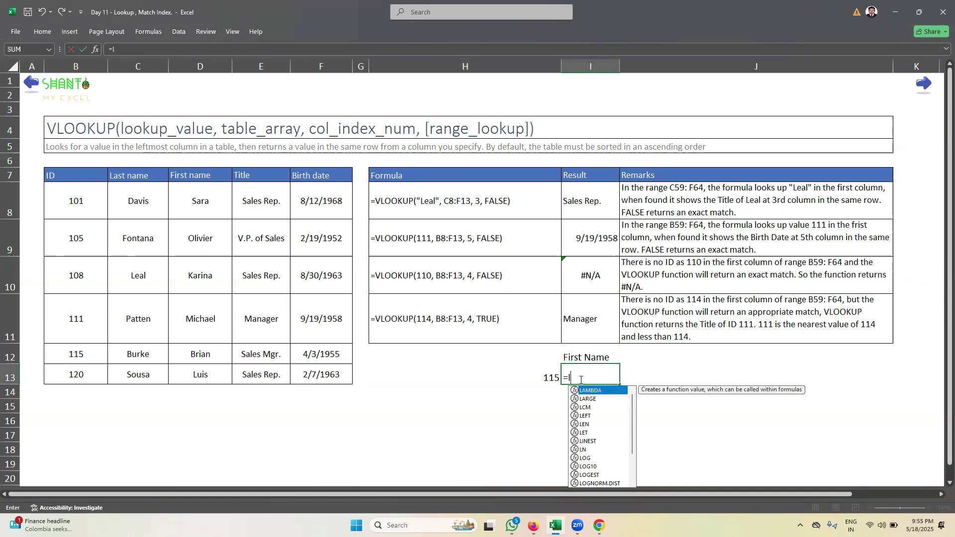
key(BackSpace)
text(vloo)
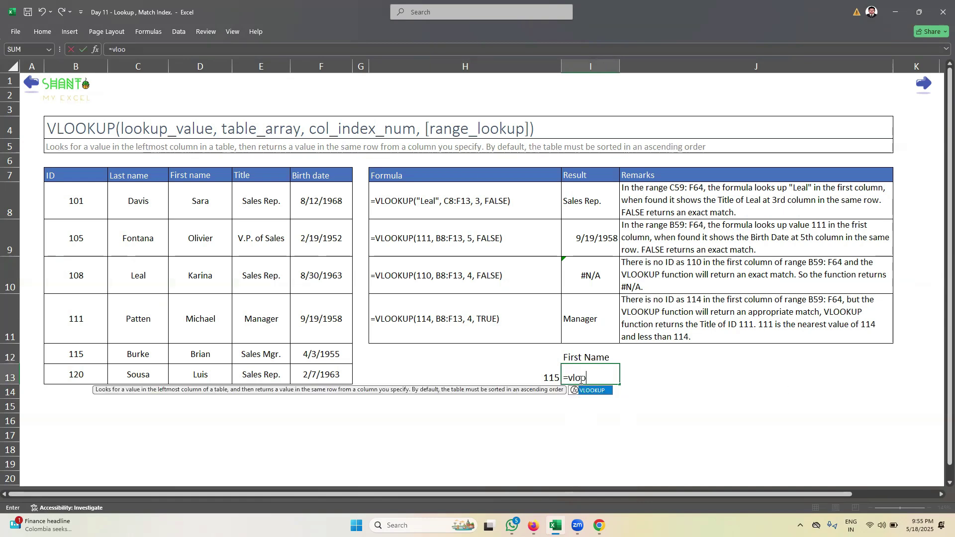
key(Tab)
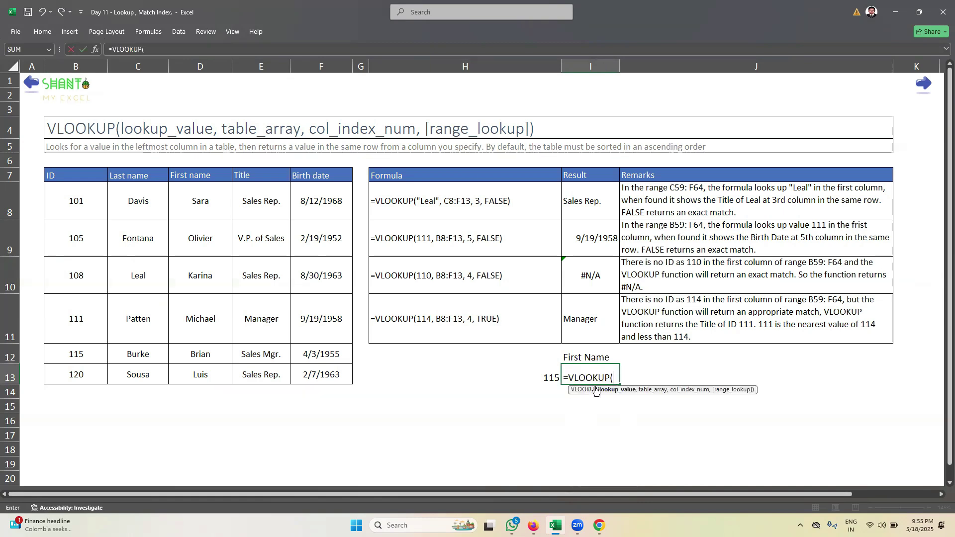
click(524, 375)
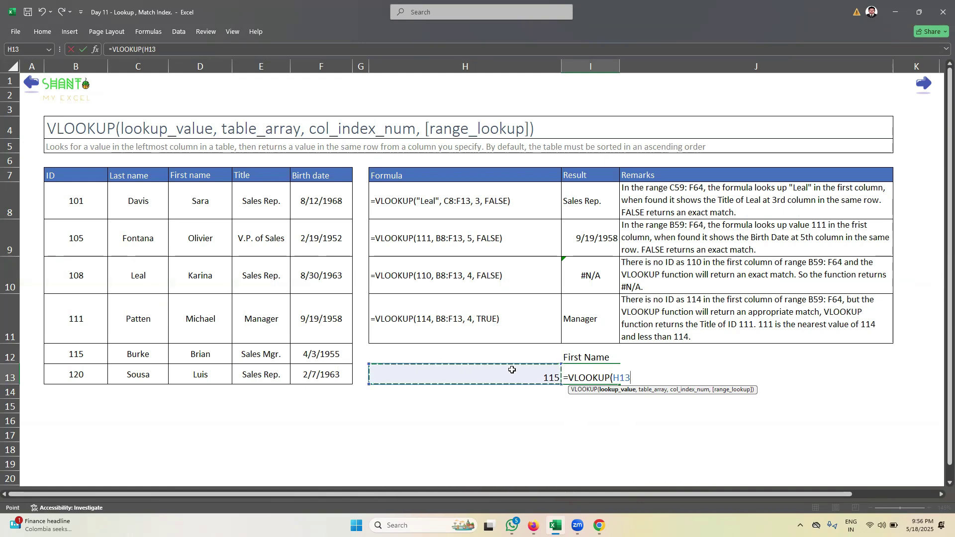
text(,)
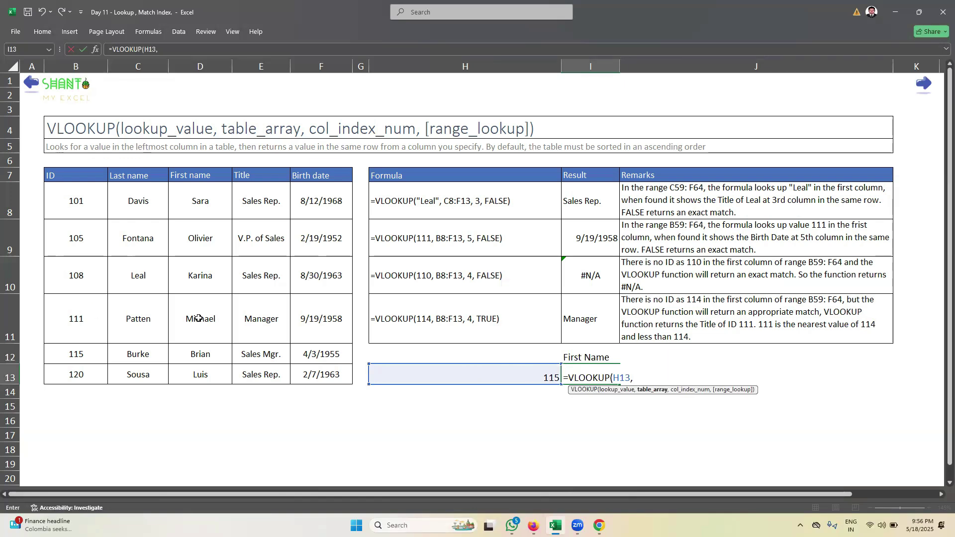
drag(68, 198, 340, 376)
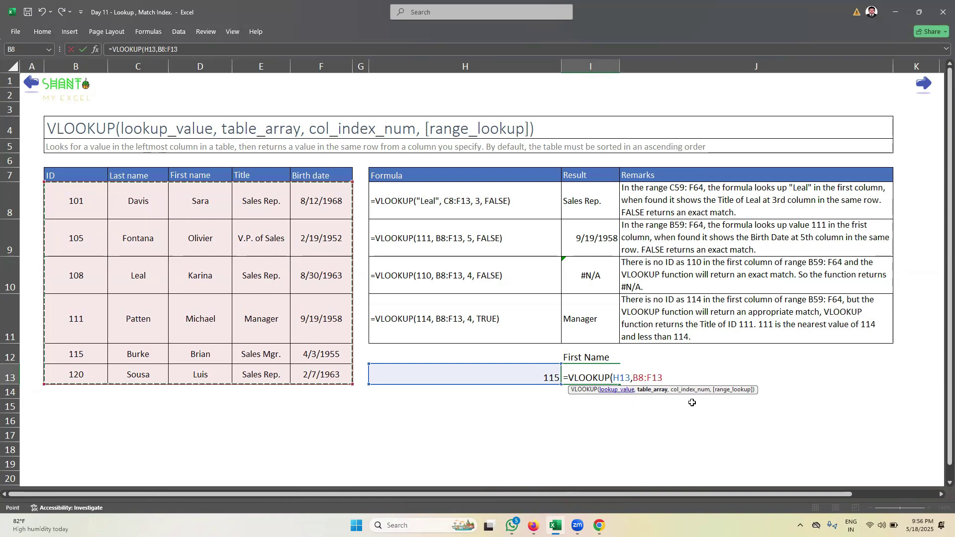
Complete the VLOOKUP formula in I13 with column index 2 and FALSE for an exact match
text(,)
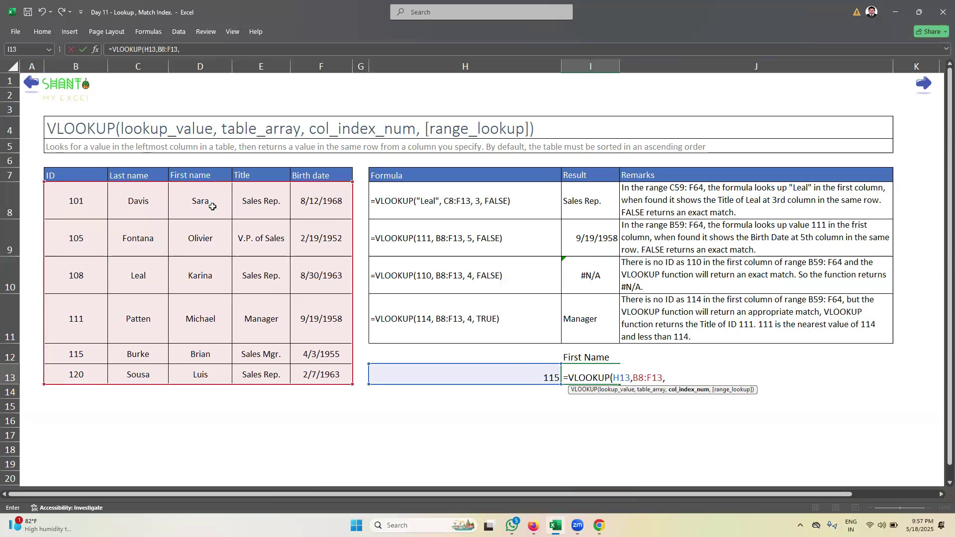
text(2,)
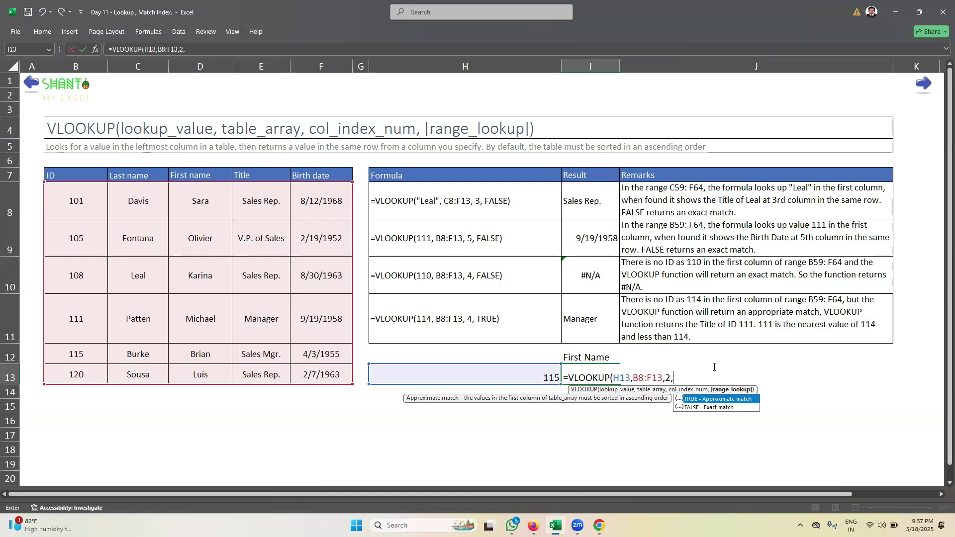
click(717, 409)
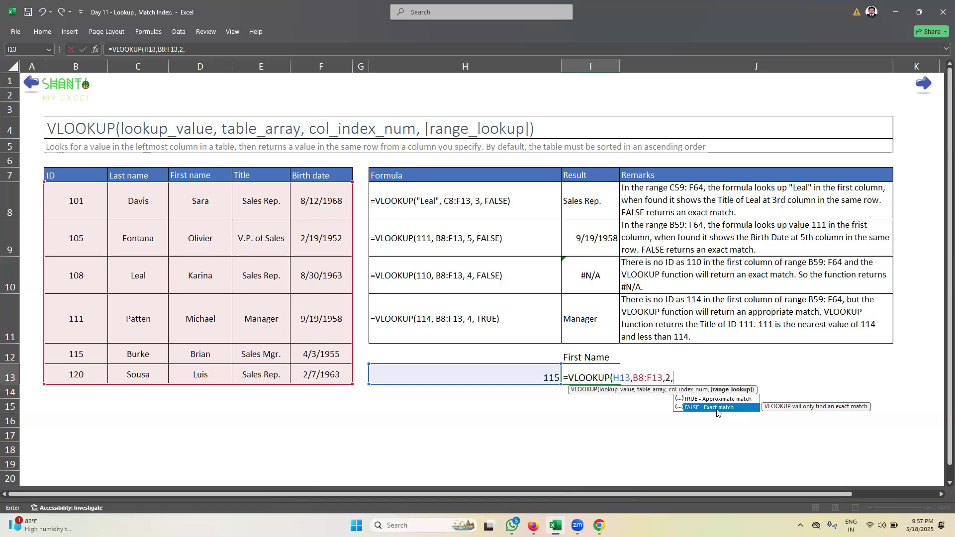
double_click(717, 408)
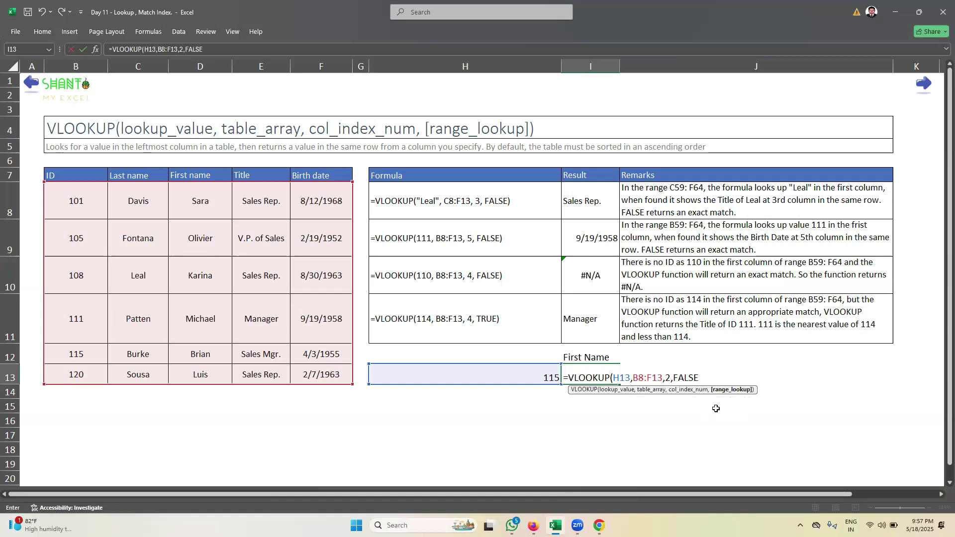
text())
key(Return)
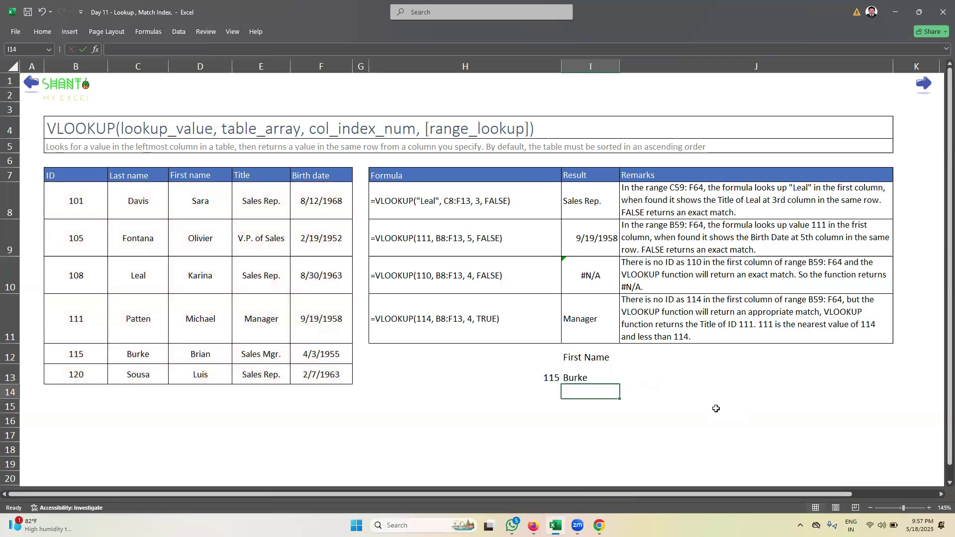
Change the VLOOKUP column index in I13 to 3 and compare the result with the table row for ID 115
click(580, 370)
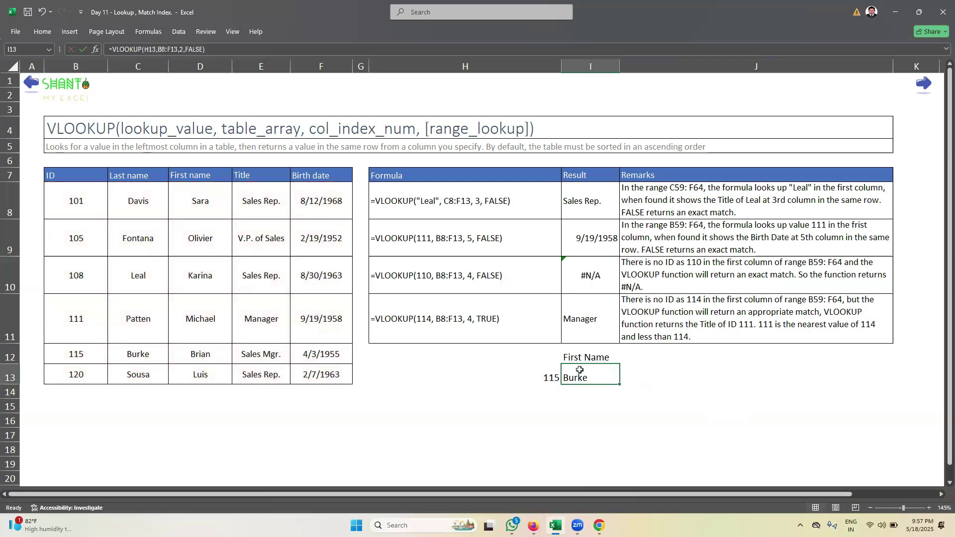
click(72, 354)
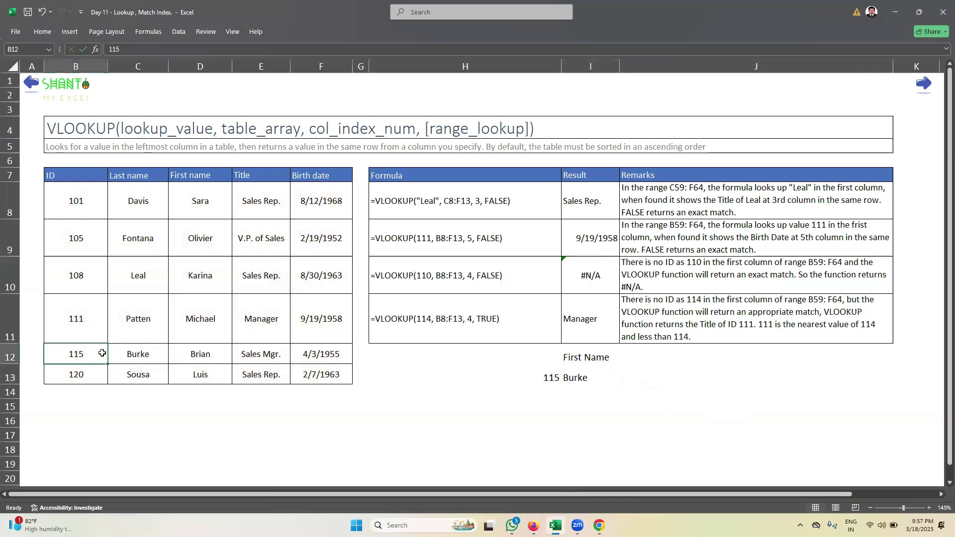
drag(102, 353, 139, 352)
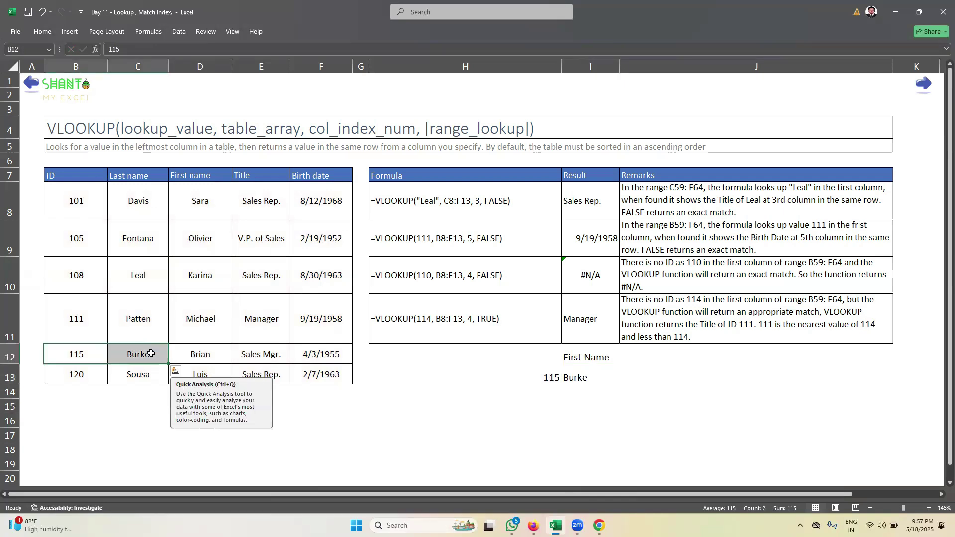
click(594, 374)
double_click(593, 374)
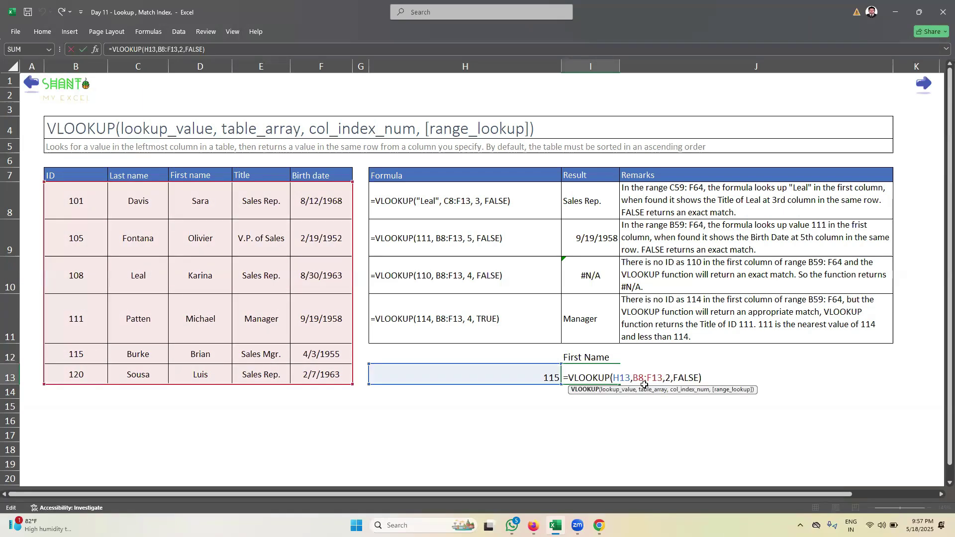
click(668, 377)
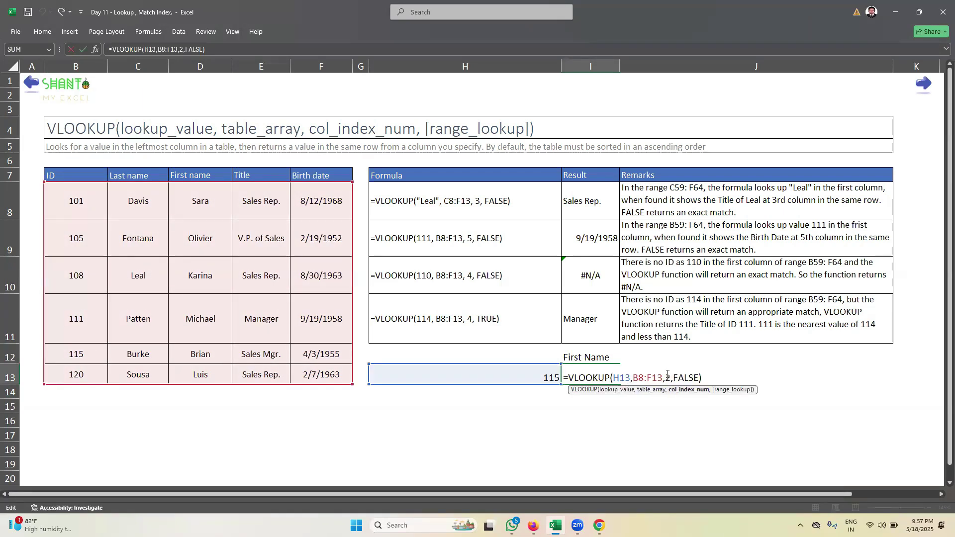
key(BackSpace)
text(3)
key(Return)
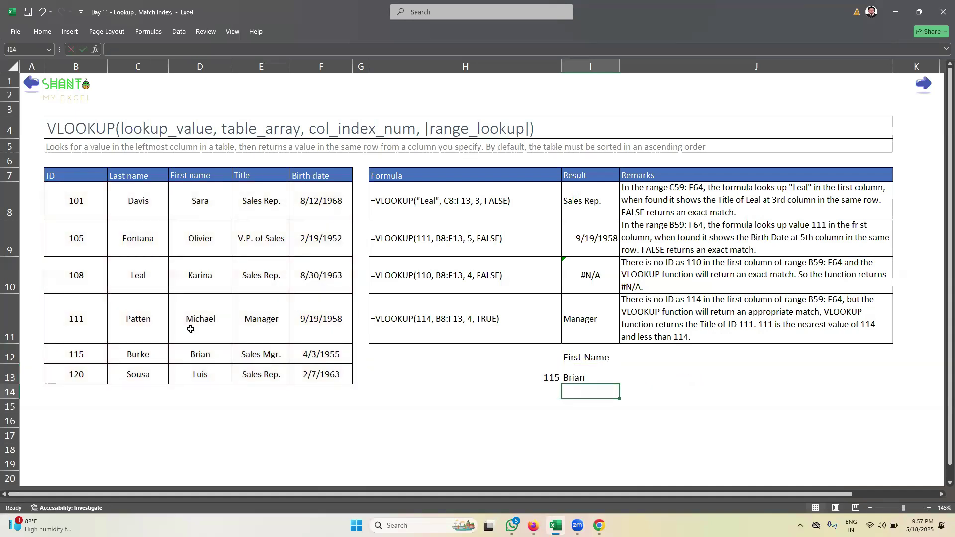
click(210, 355)
drag(210, 355, 106, 350)
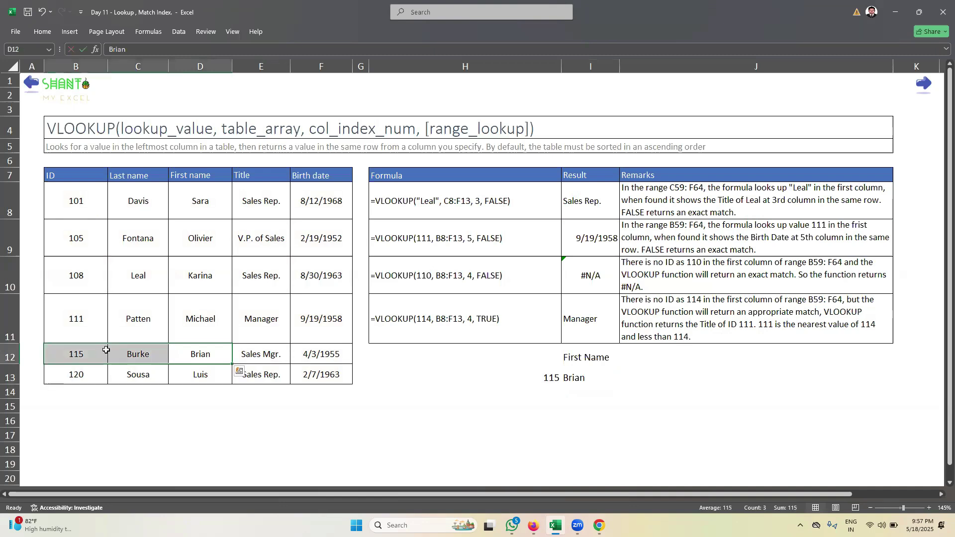
Set the VLOOKUP column index in I13 to 4 so that it returns the title for ID 115
click(256, 354)
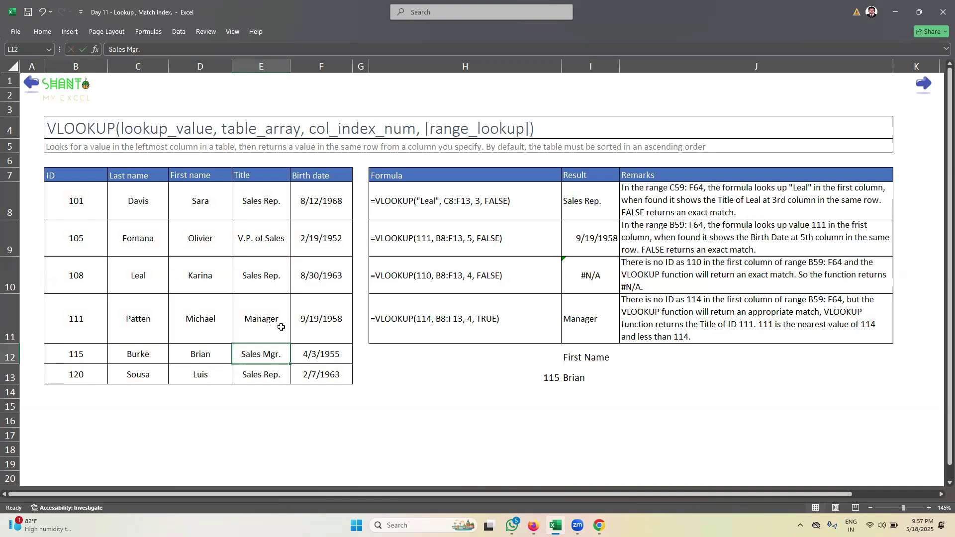
double_click(578, 378)
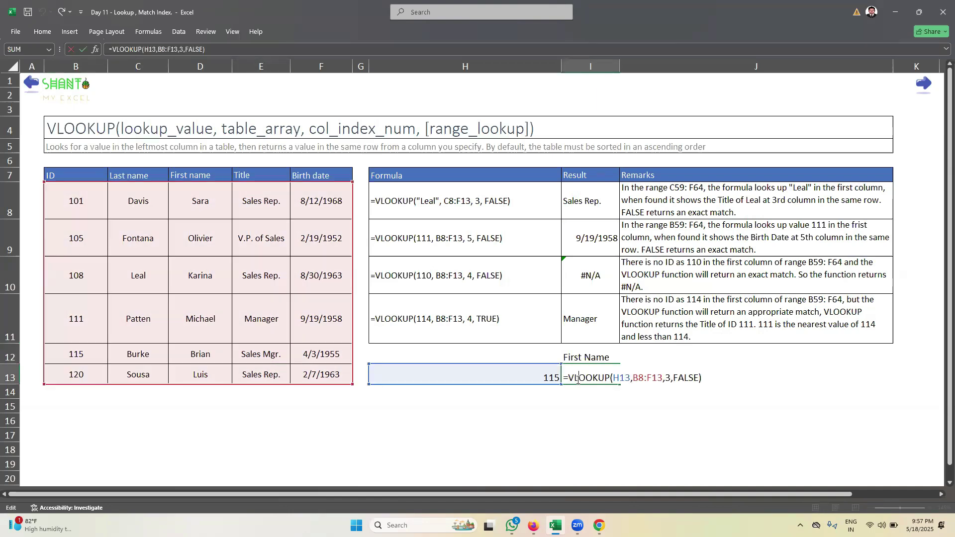
click(669, 378)
key(BackSpace)
text(4)
key(Return)
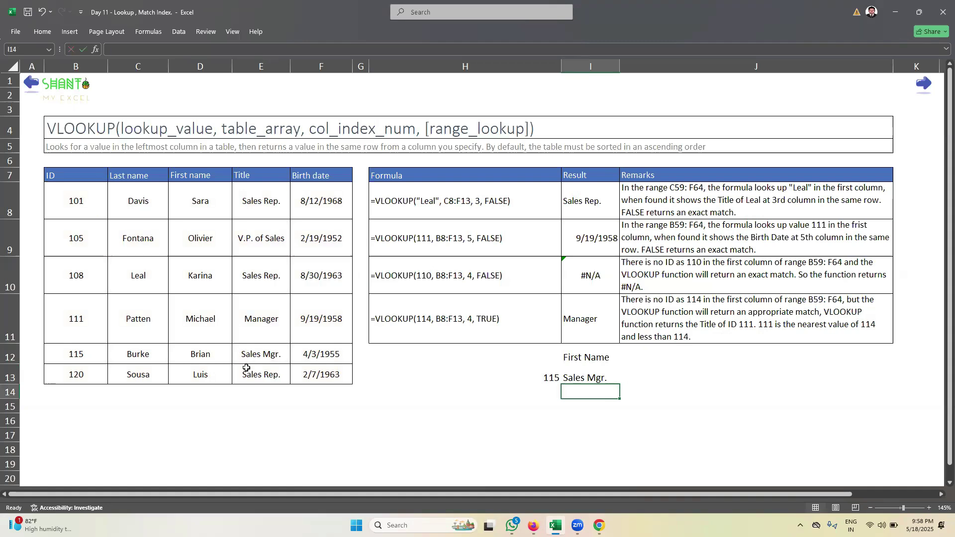
click(74, 357)
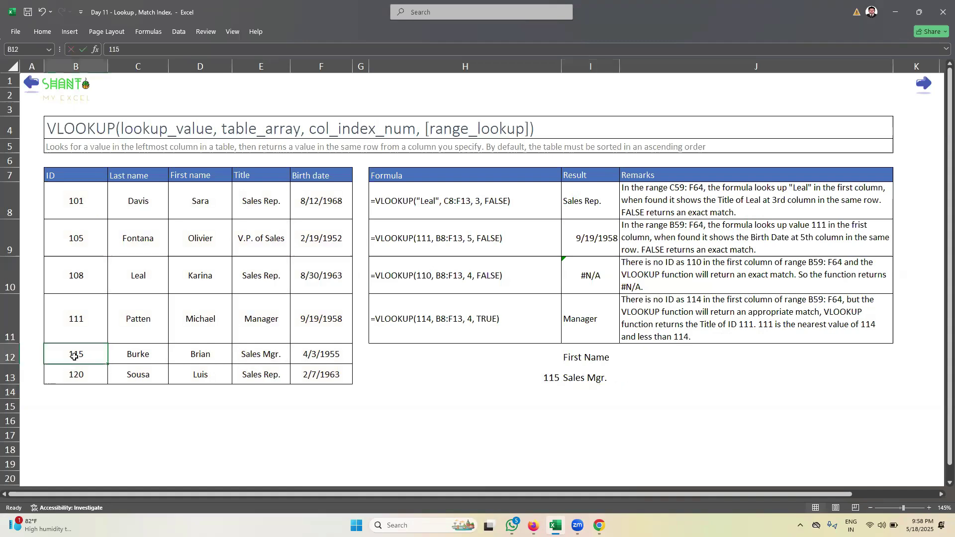
Change the lookup ID in H13 to 105 and compare the returned title with that ID's table row
drag(73, 357, 254, 355)
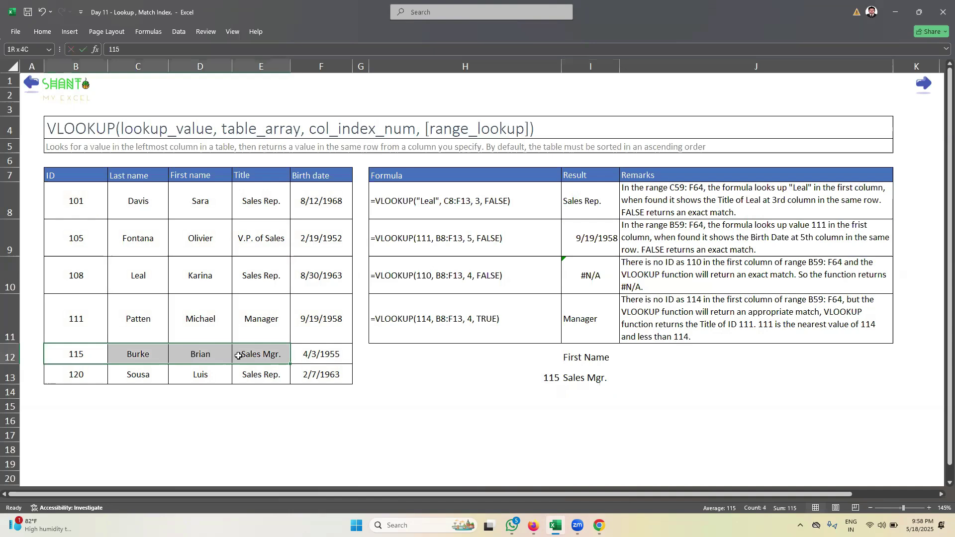
click(93, 241)
click(539, 375)
text(105)
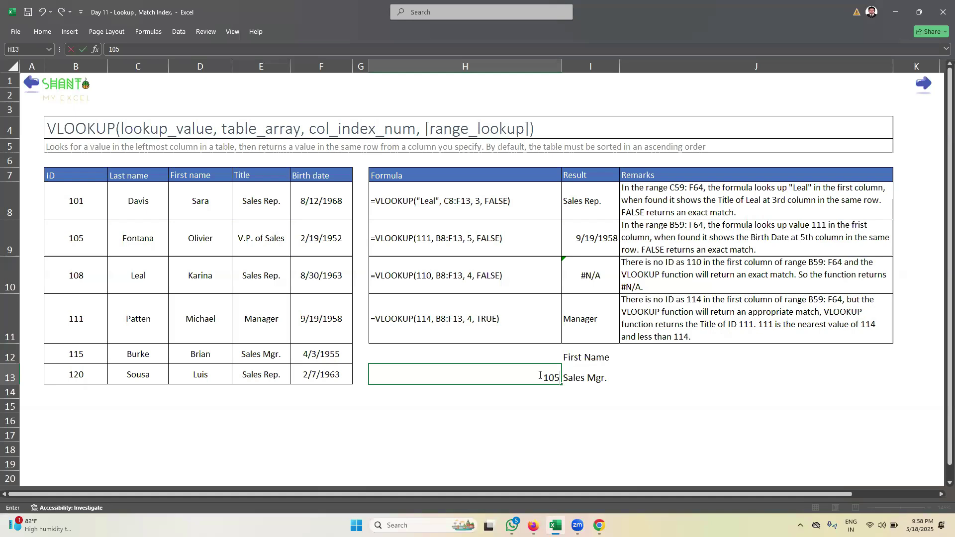
key(Return)
click(539, 375)
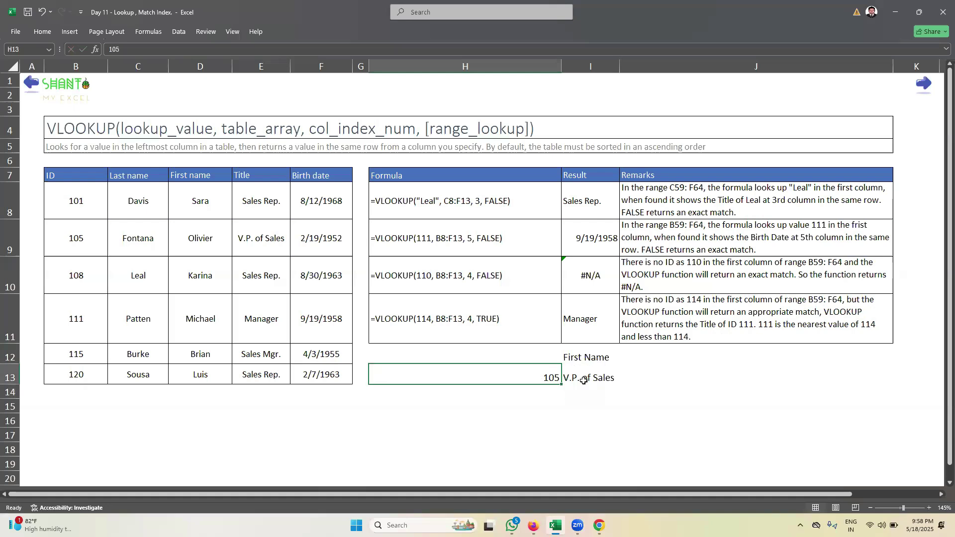
click(251, 240)
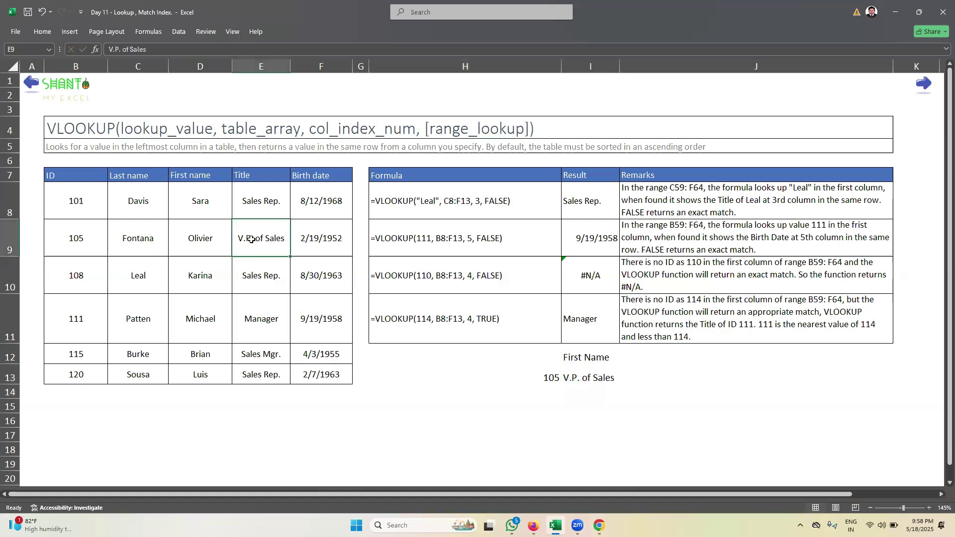
click(632, 359)
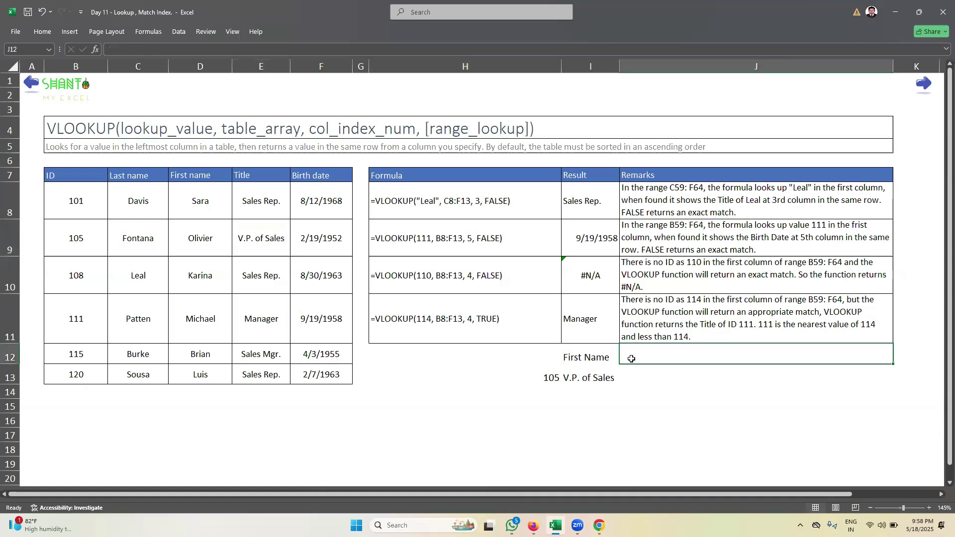
click(597, 360)
double_click(599, 361)
text(T)
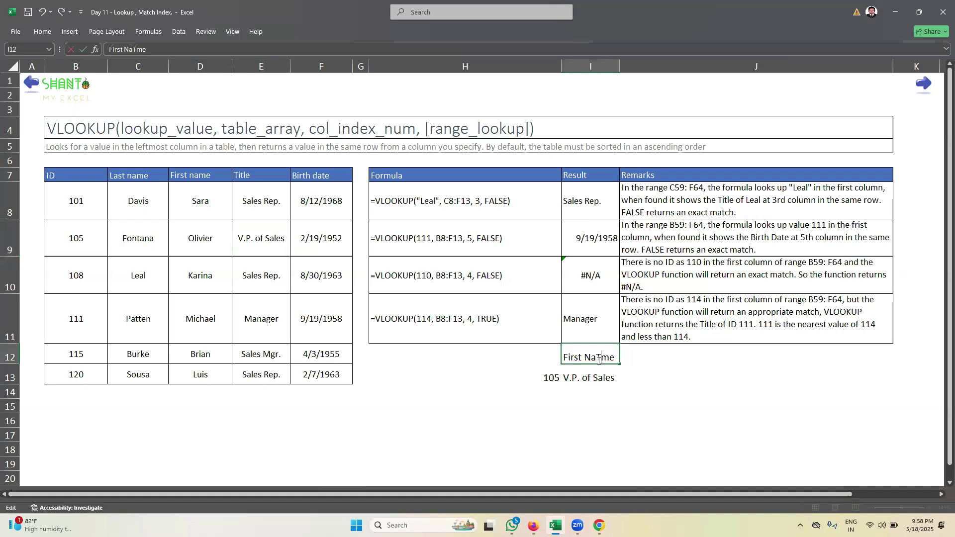
key(BackSpace)
key(Return)
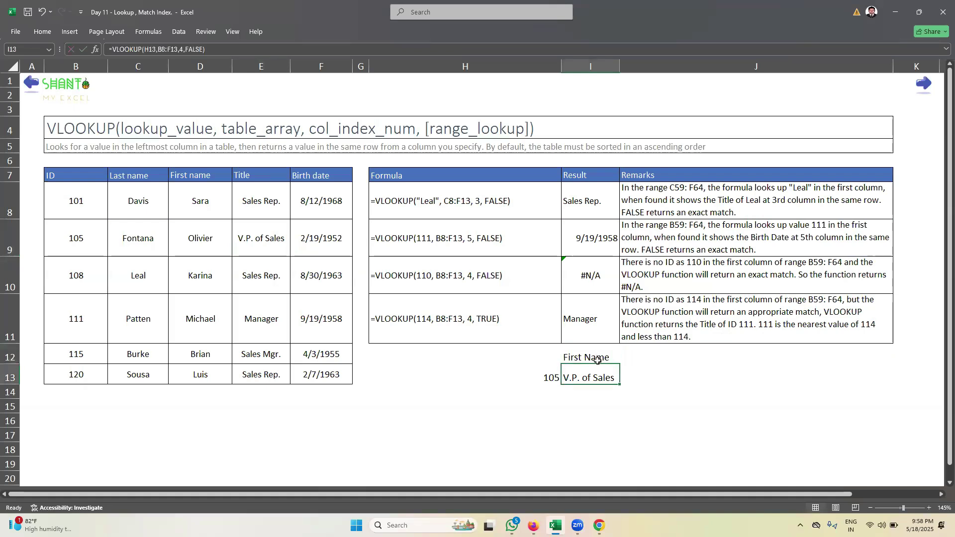
Replace the heading in I12 with "Title" and enter the heading "Birth date" in J12
click(597, 361)
text(Title)
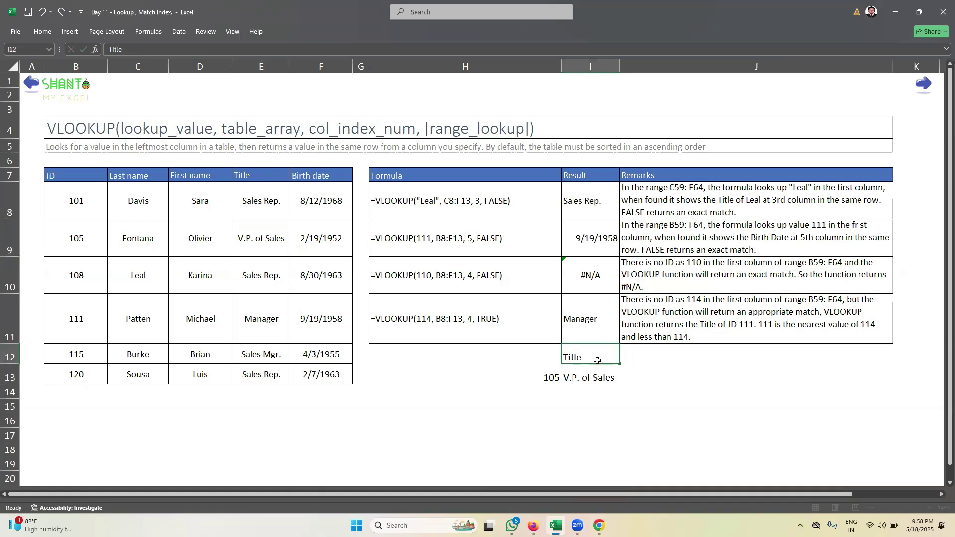
key(Tab)
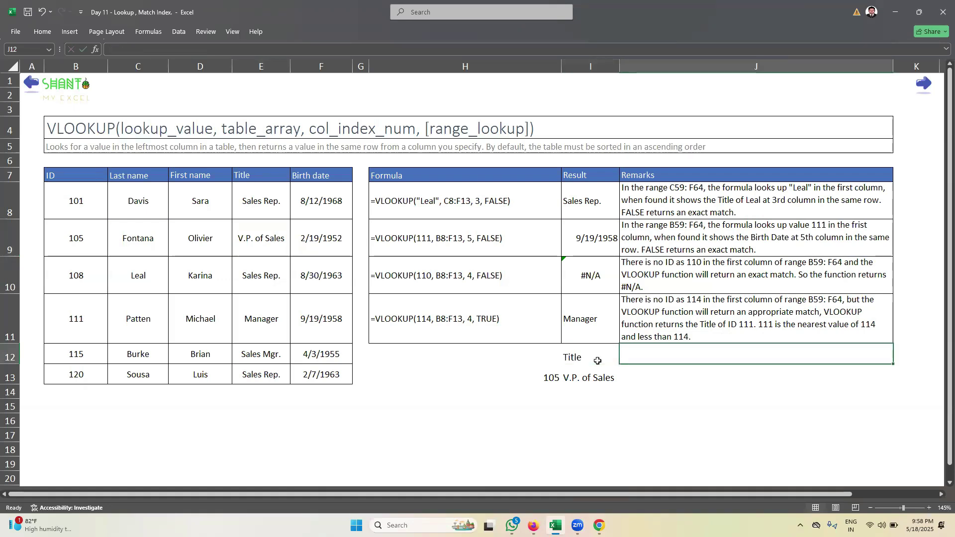
text(Birth date)
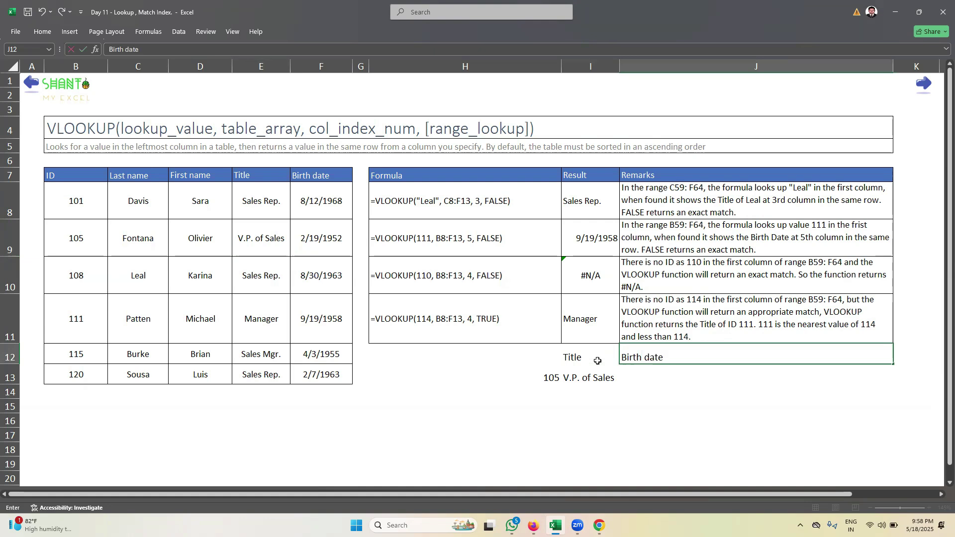
key(Return)
Begin a VLOOKUP formula in J13 with H13 as the lookup value and B8:F13 as the table array
text(=)
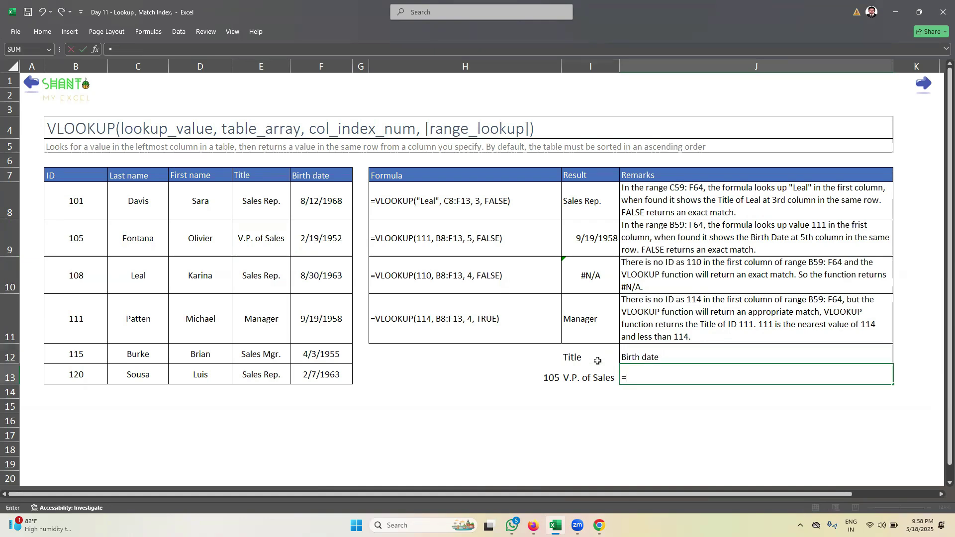
text(vloo)
key(Tab)
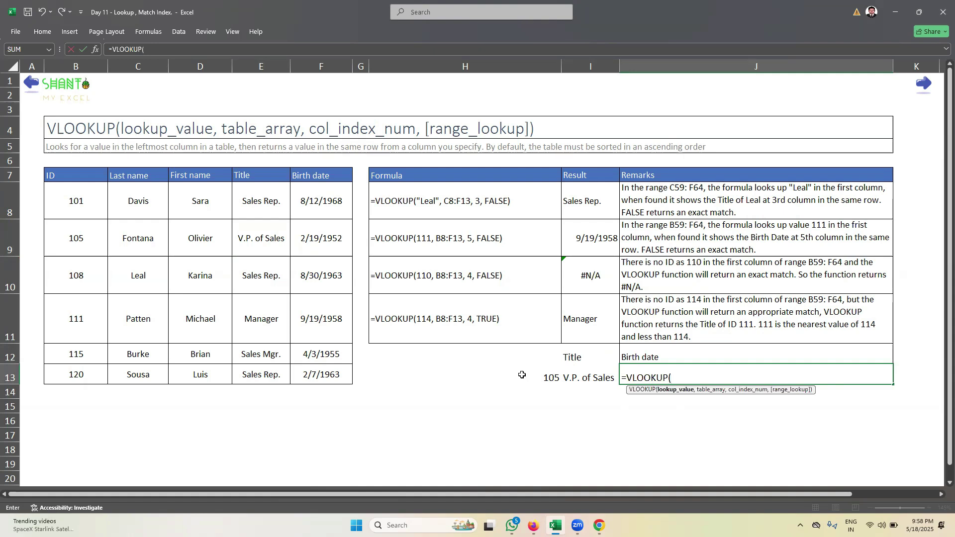
click(523, 377)
text(,)
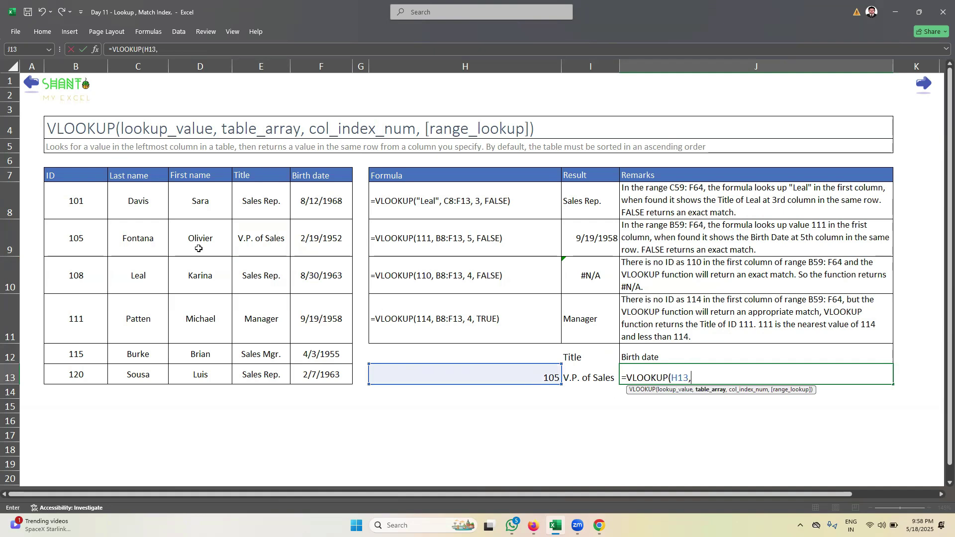
click(110, 217)
drag(110, 217, 304, 366)
text(,)
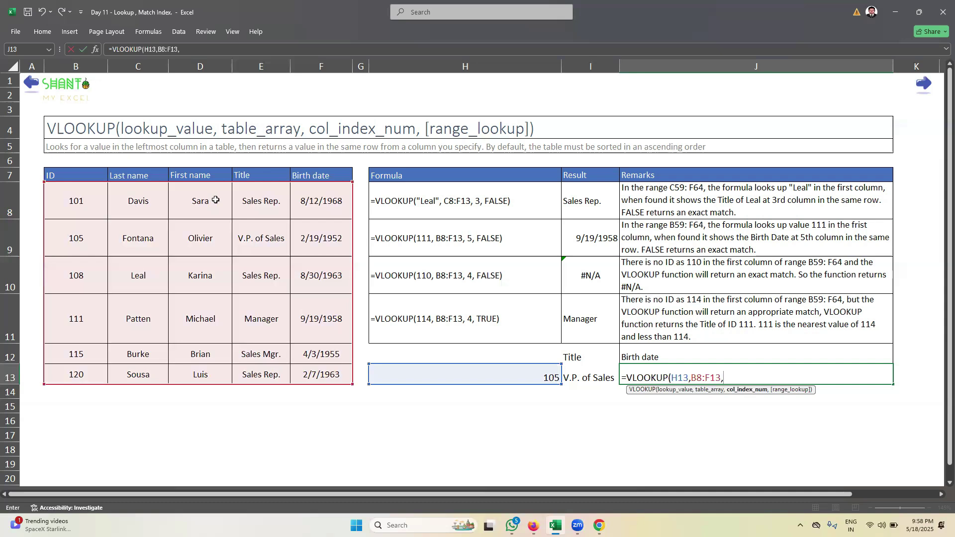
Complete the VLOOKUP formula in J13 with column index 5 and 0 instead of FALSE for an exact match
text(5,)
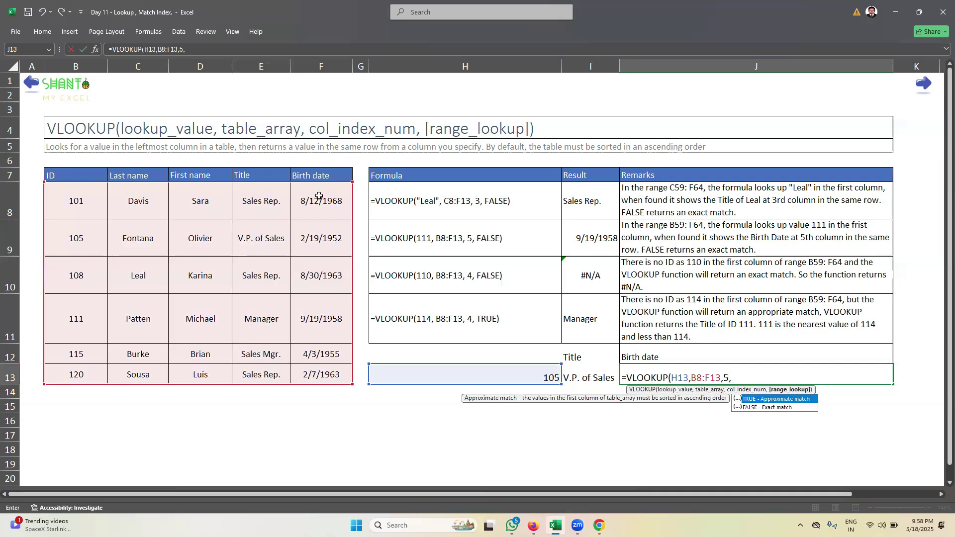
key(Down)
key(Tab)
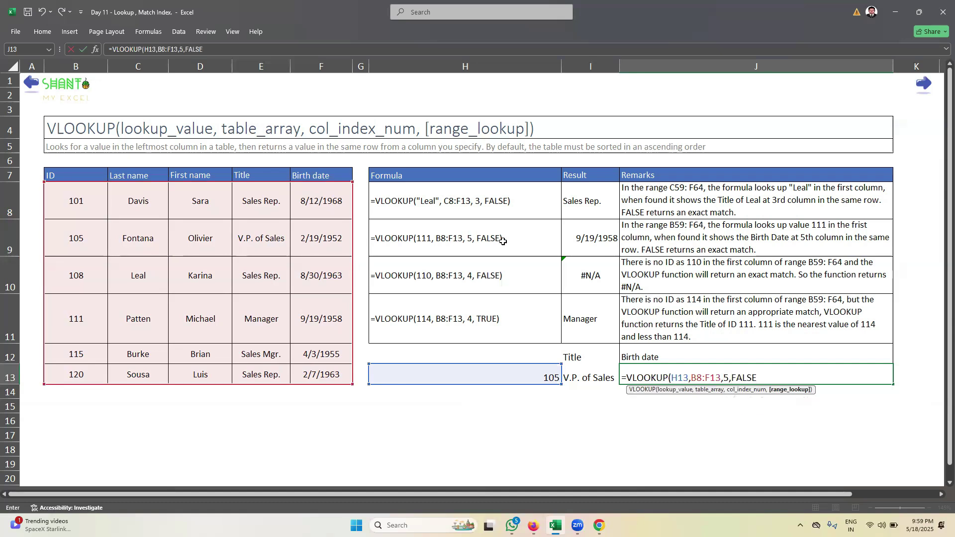
key(BackSpace)
key(BackSpace)
key(BackSpace)
key(BackSpace)
key(BackSpace)
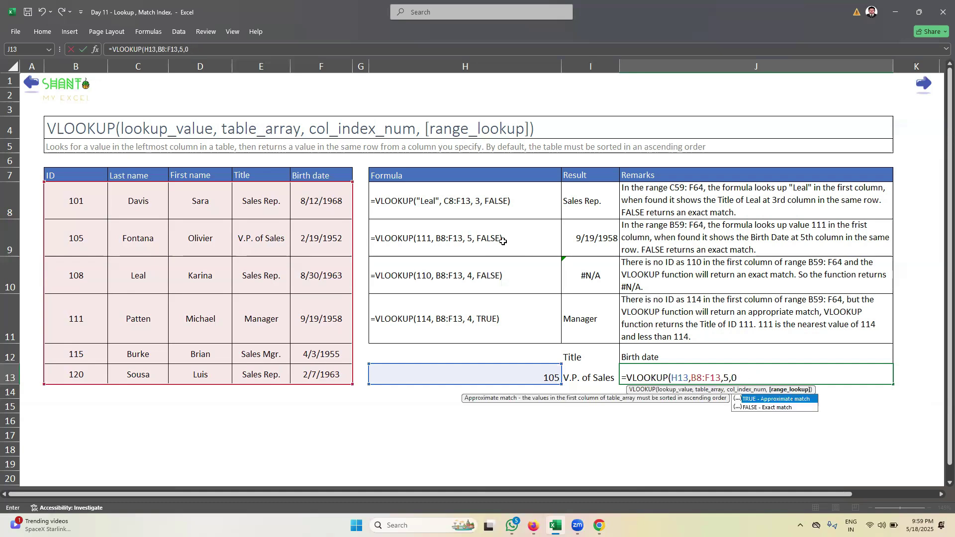
text(0))
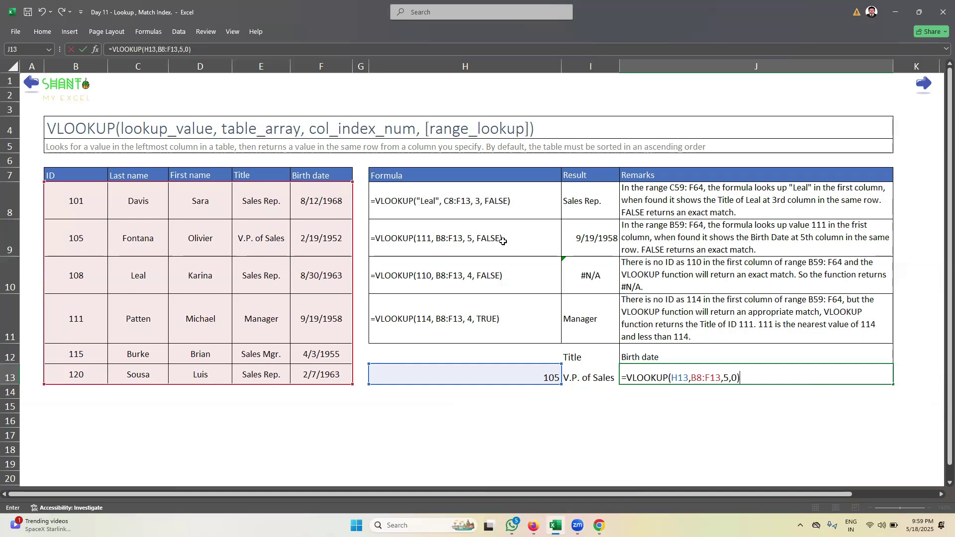
key(Return)
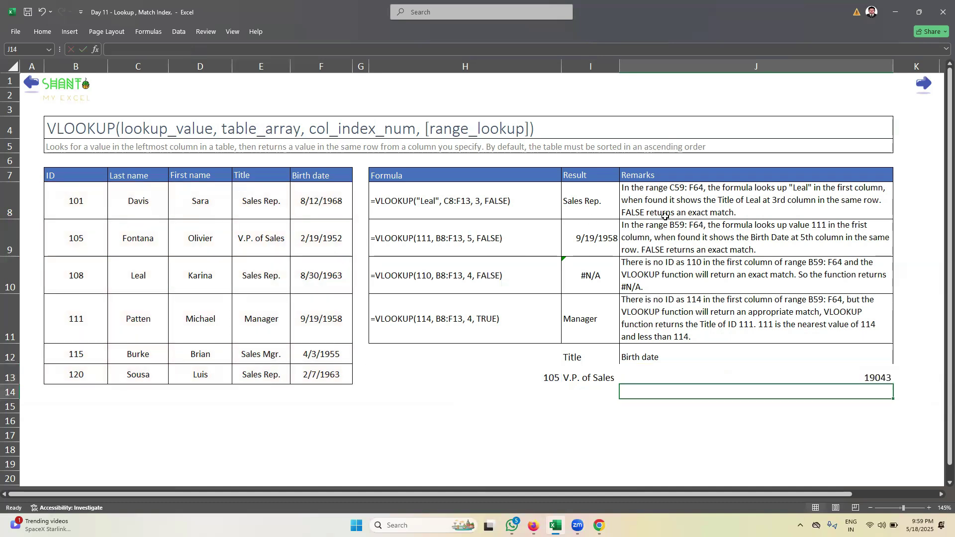
Format J13 as Short Date and compare the result with the birth date in the table row for ID 105
click(741, 373)
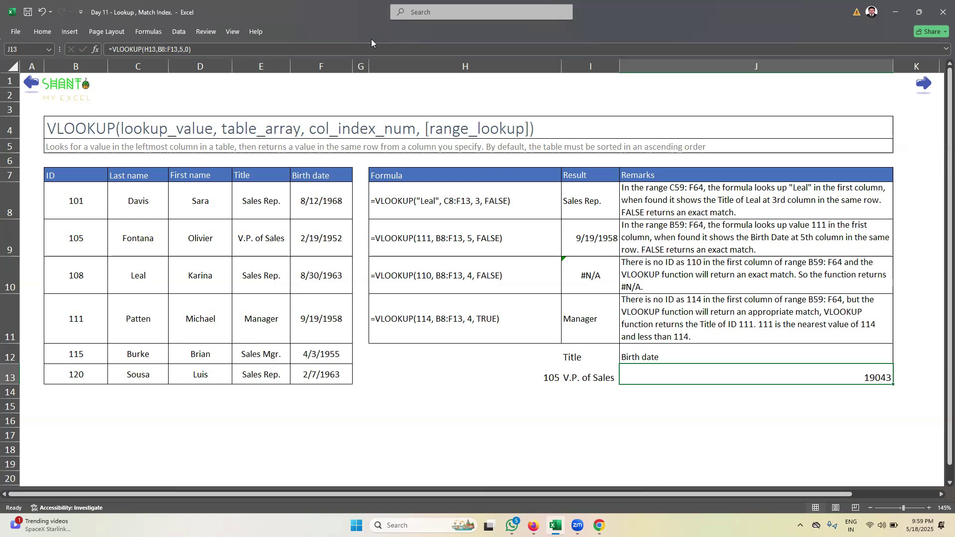
click(43, 31)
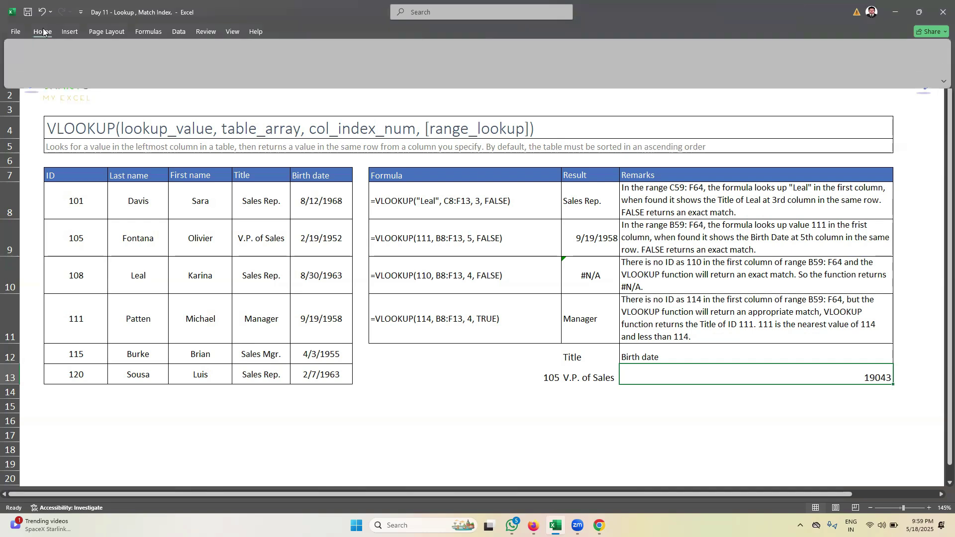
click(430, 52)
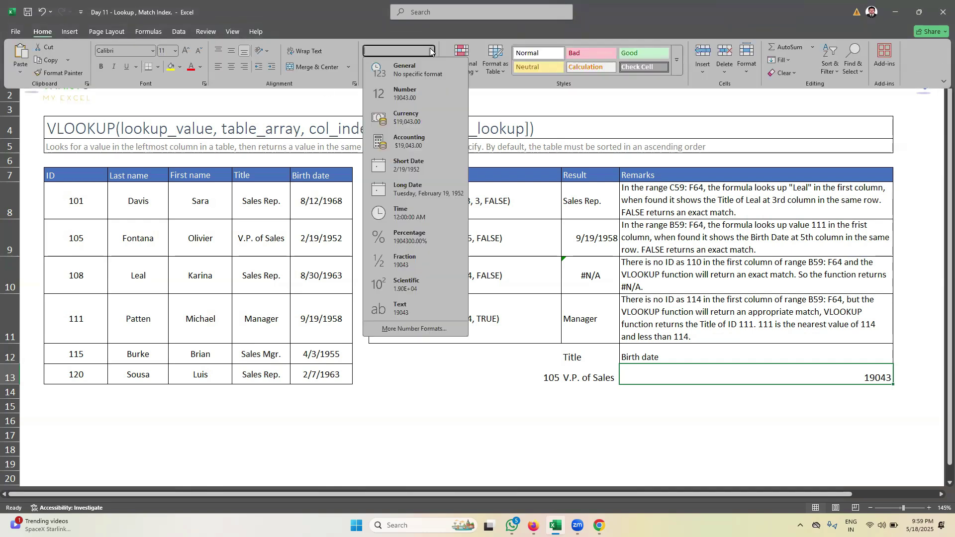
click(408, 164)
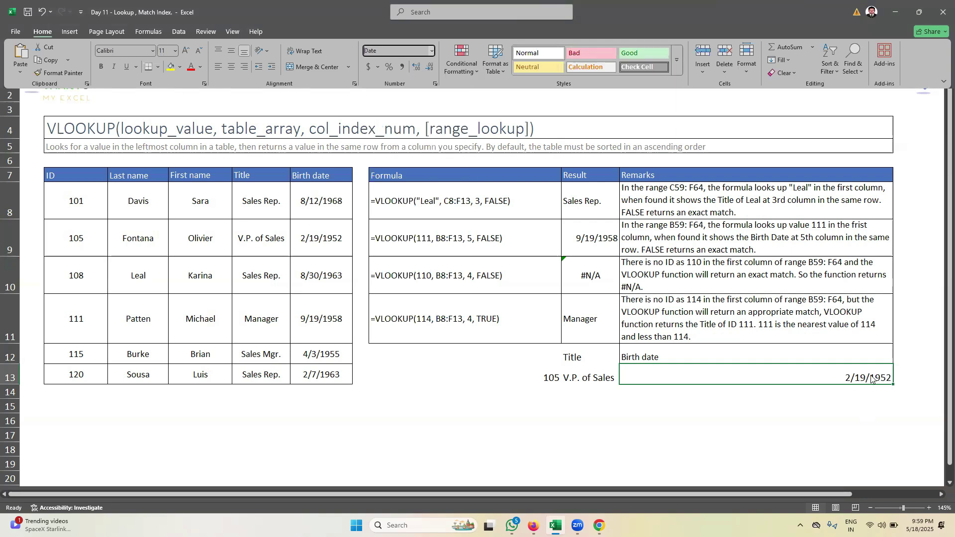
click(327, 237)
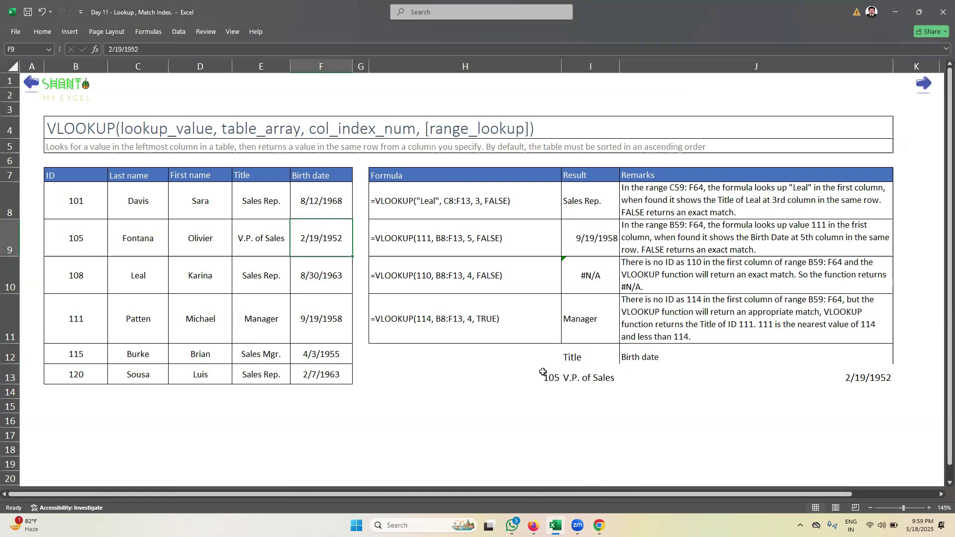
drag(542, 377, 693, 369)
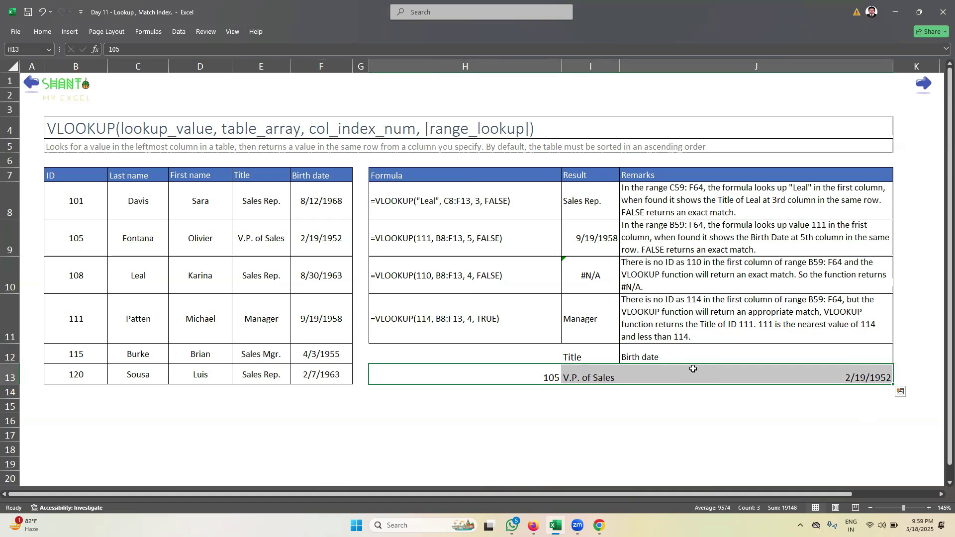
Clear the formula in J13 and start a new VLOOKUP there with H13 as the lookup value
click(693, 369)
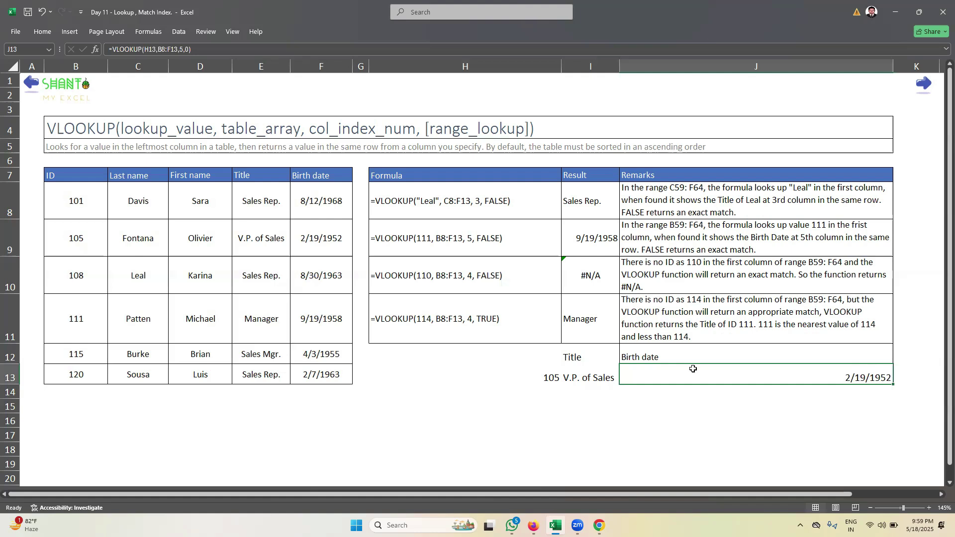
double_click(694, 370)
key(ctrl+z)
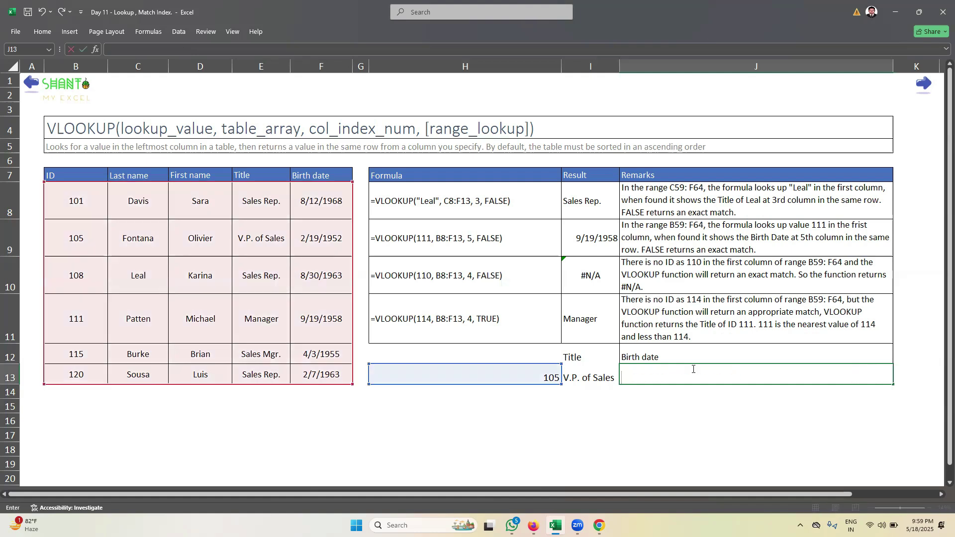
text(=)
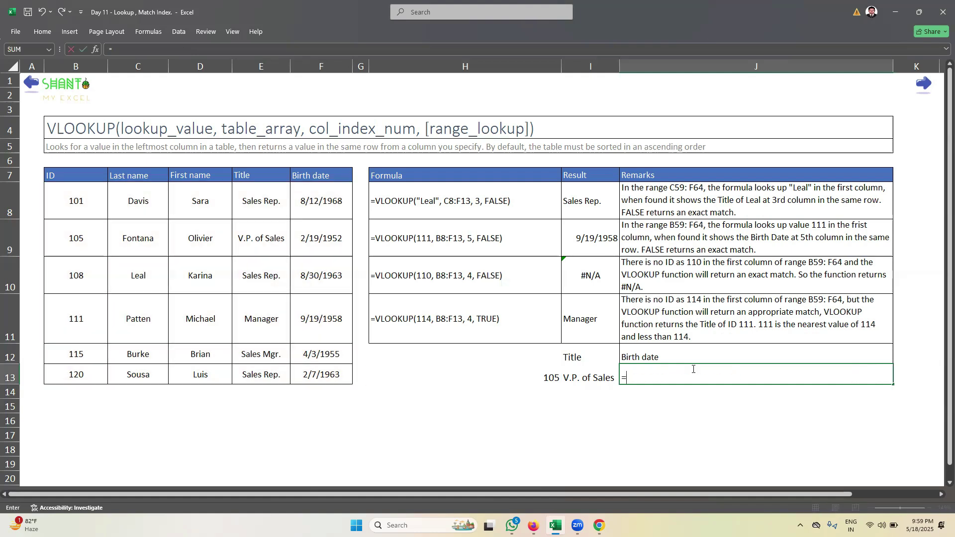
text(vlookup()
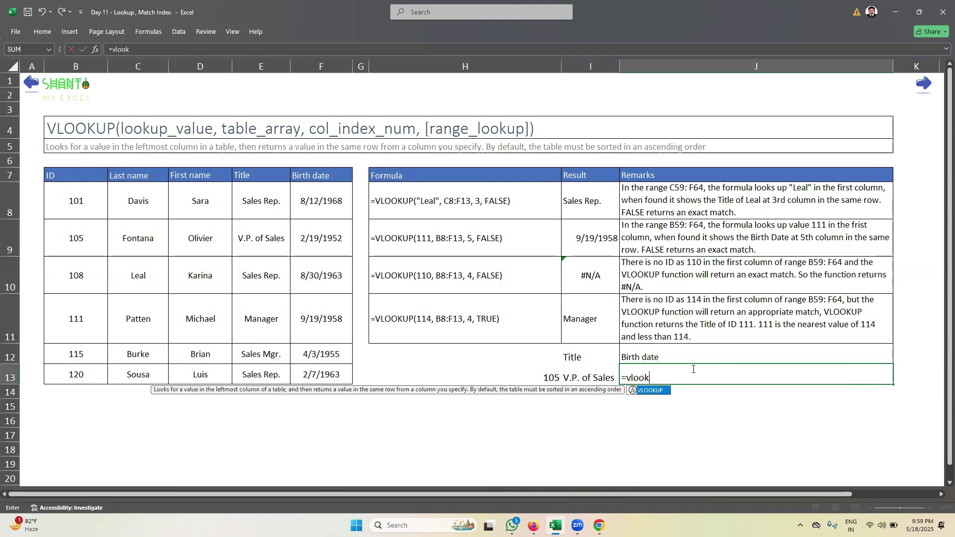
click(542, 374)
text(,)
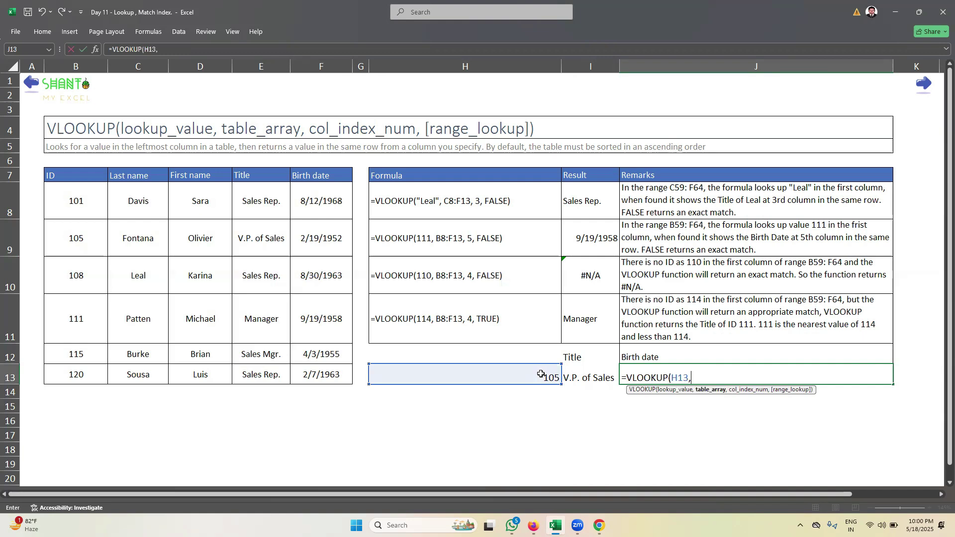
Complete the new J13 formula with table array B8:F13, column index 5 and FALSE for an exact match
drag(76, 201, 305, 373)
text(,5,)
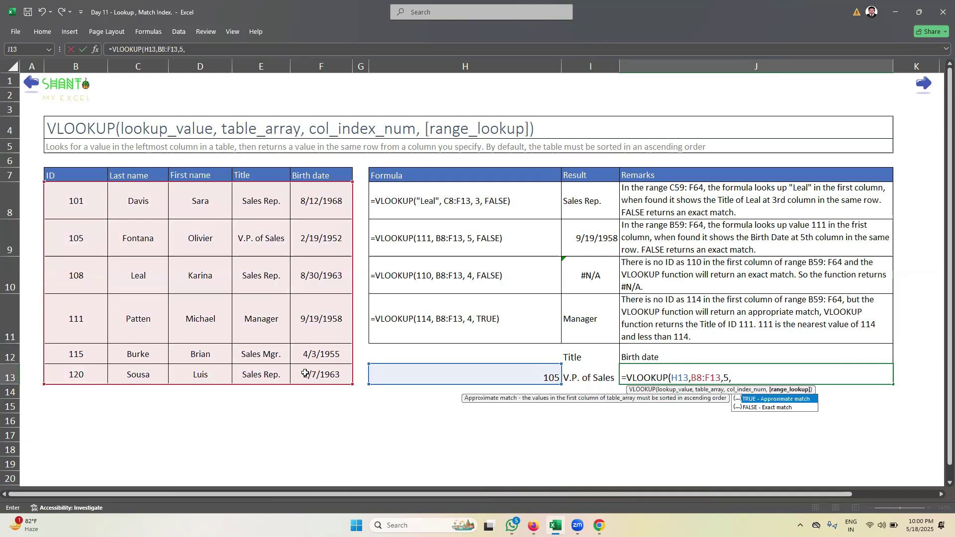
key(Down)
key(Tab)
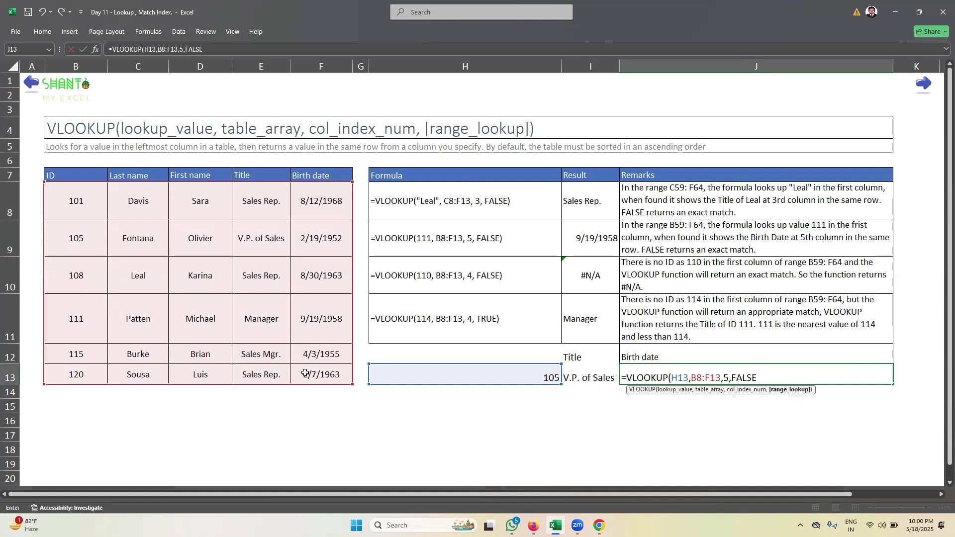
key(Return)
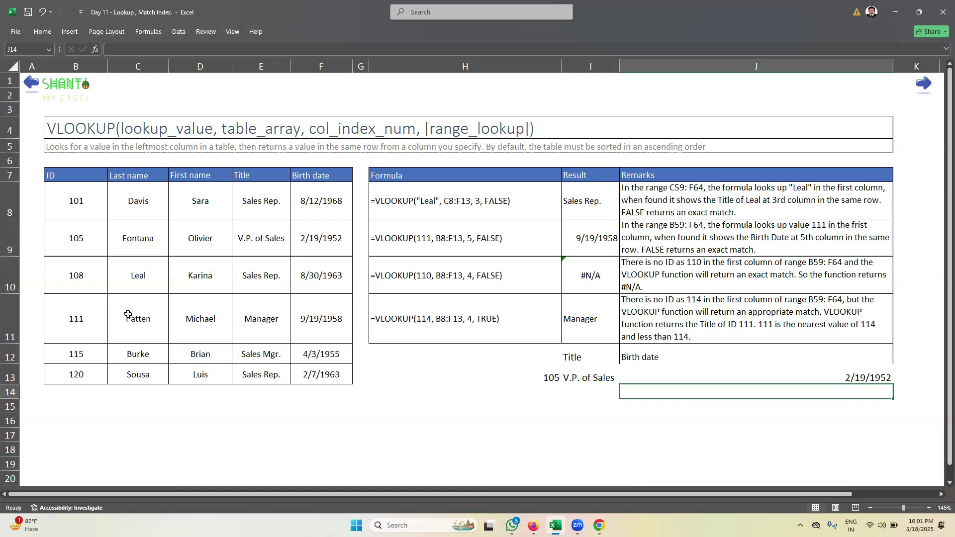
Select the whole employee table including its header row, B7:F13, to review its layout
click(82, 179)
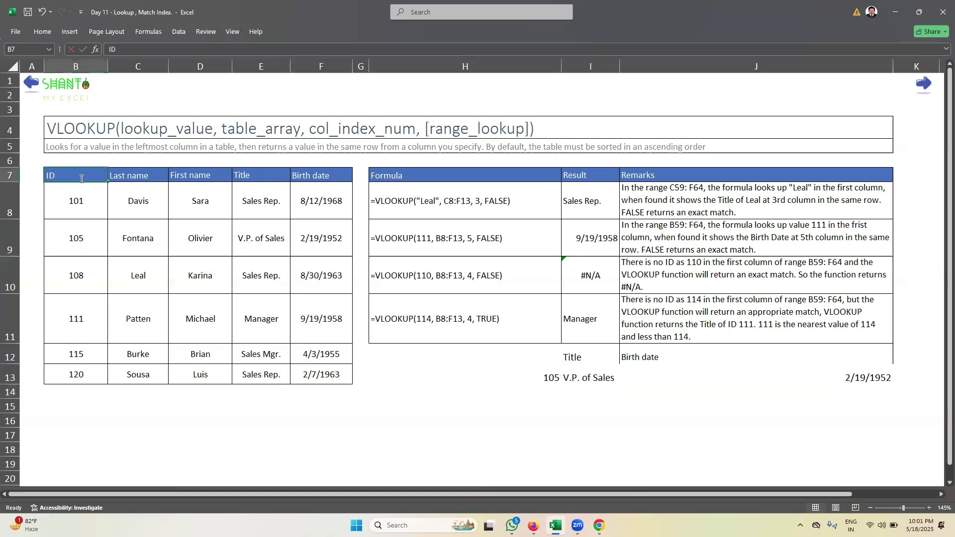
click(175, 225)
drag(77, 179, 305, 372)
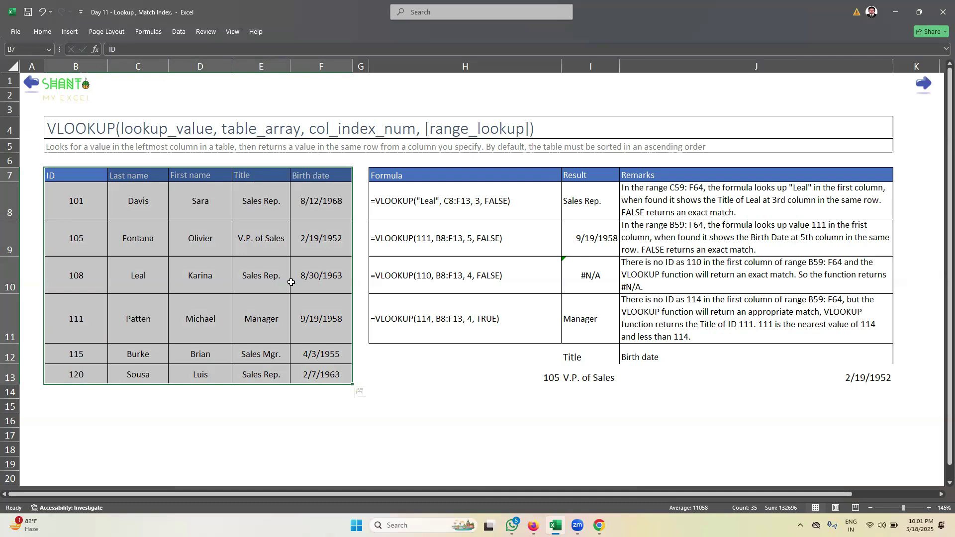
Clear the title and birth date results in I13:J13 and label cell H12 as ID
drag(611, 377, 691, 385)
key(Delete)
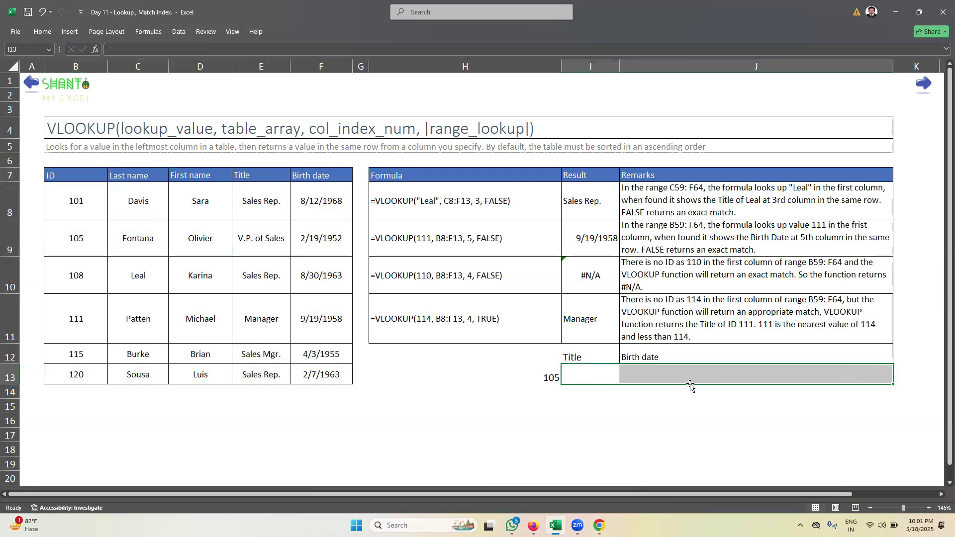
click(539, 353)
text(ID)
Fill the lookup area H12:J13 with light gray
mouse_move(531, 380)
mouse_down()
mouse_move(512, 358)
mouse_move(634, 365)
mouse_up()
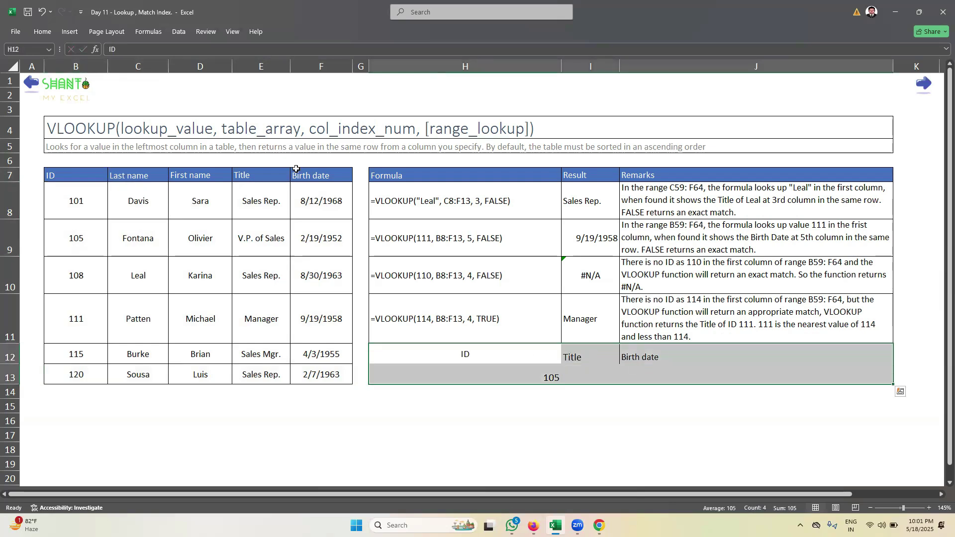
click(42, 33)
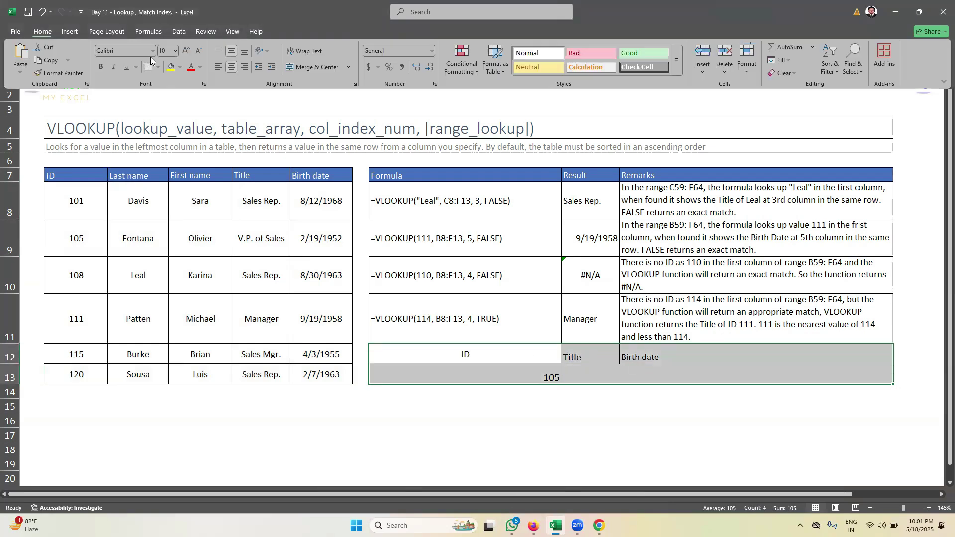
click(180, 67)
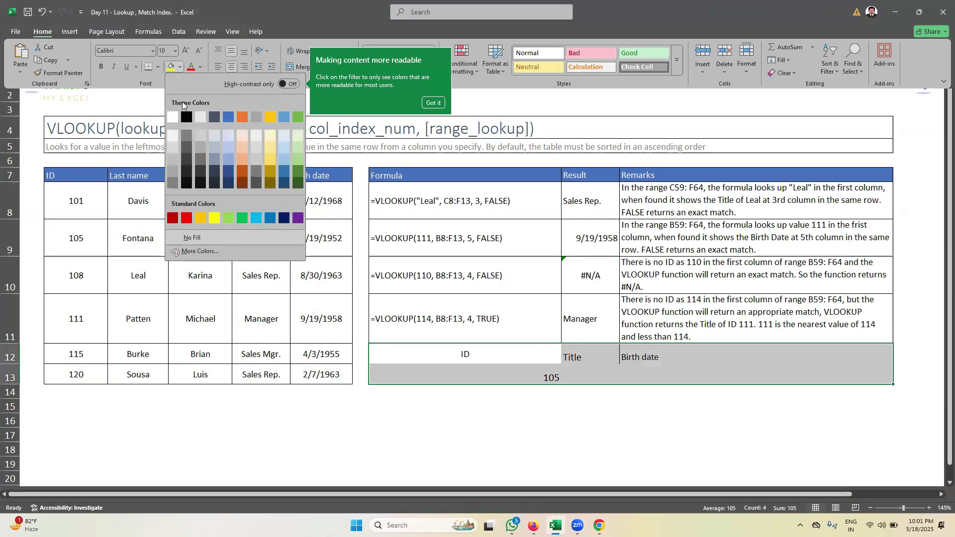
click(172, 149)
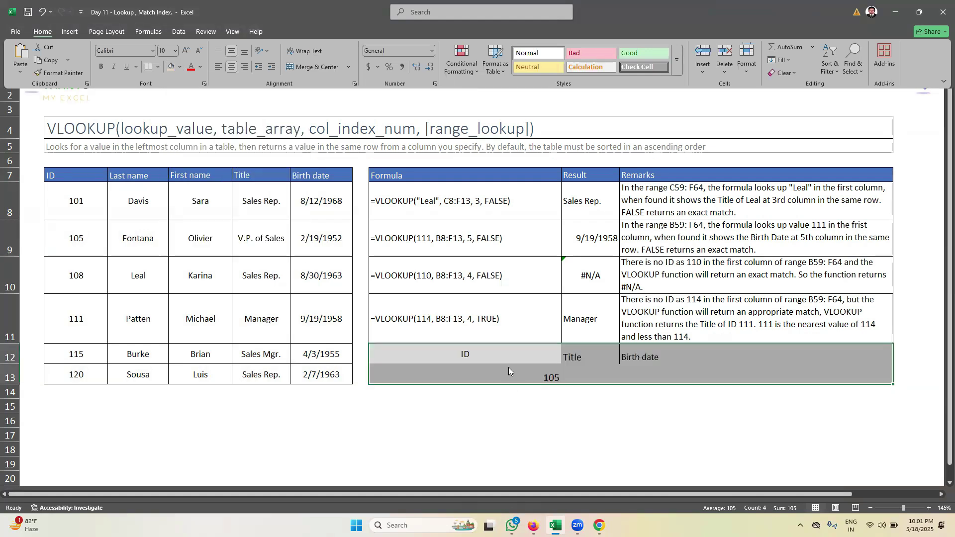
click(505, 423)
click(505, 423)
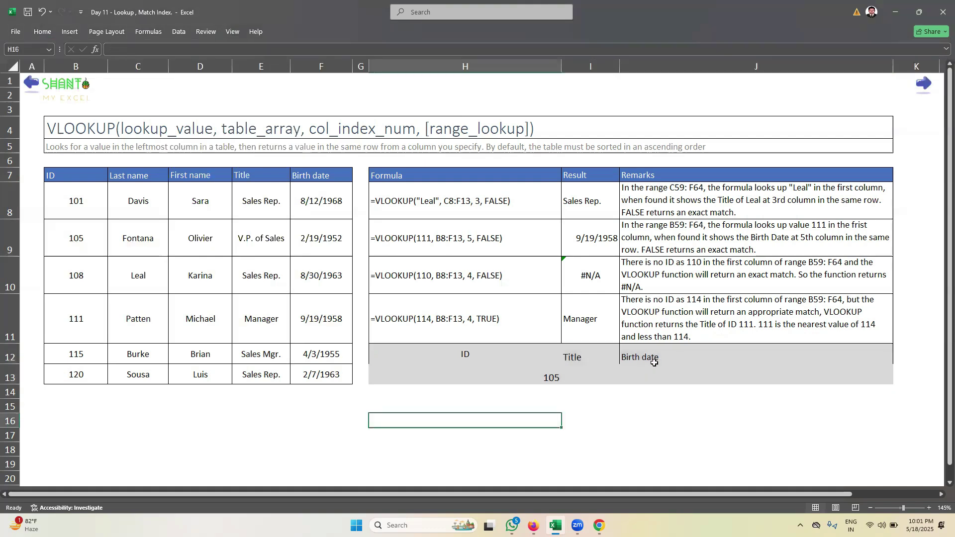
Set the lookup ID in H13 to 120
click(519, 371)
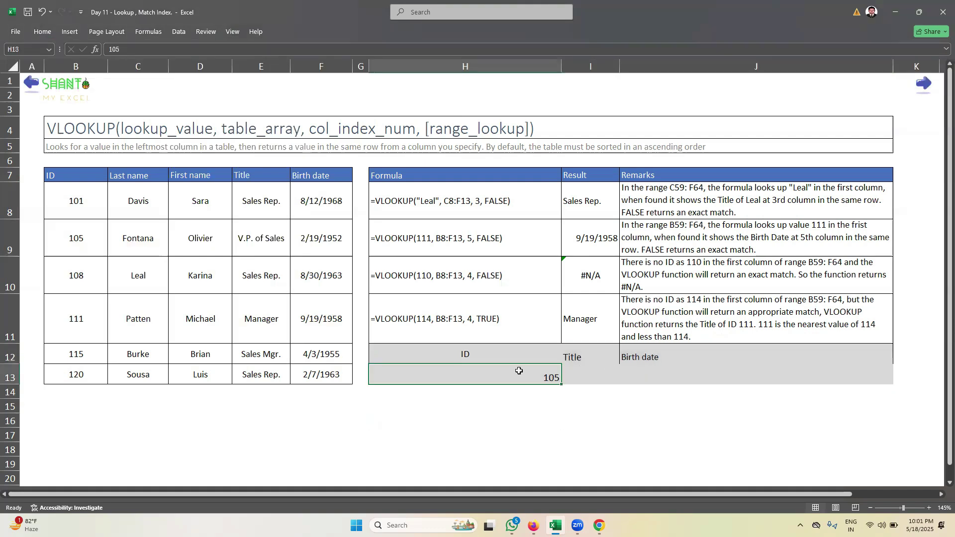
click(581, 370)
click(636, 370)
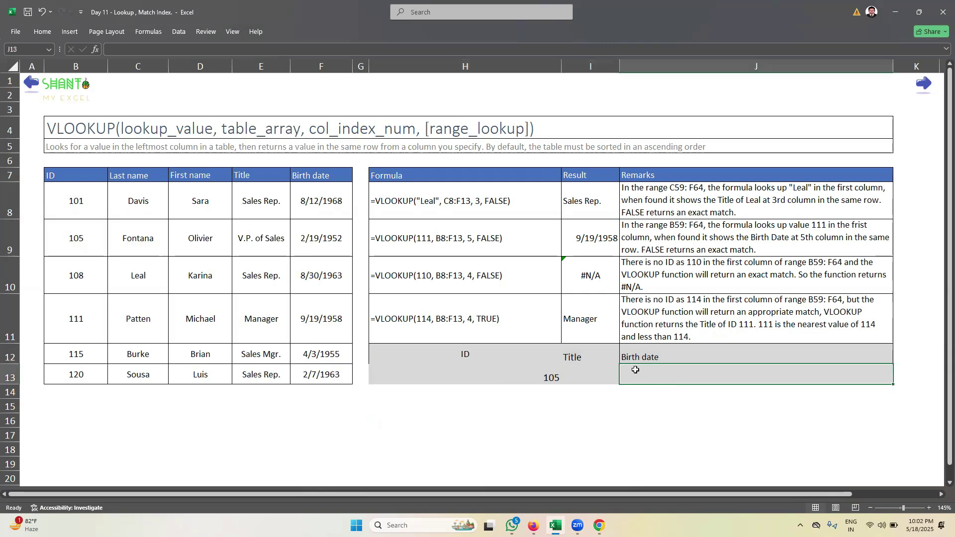
click(515, 374)
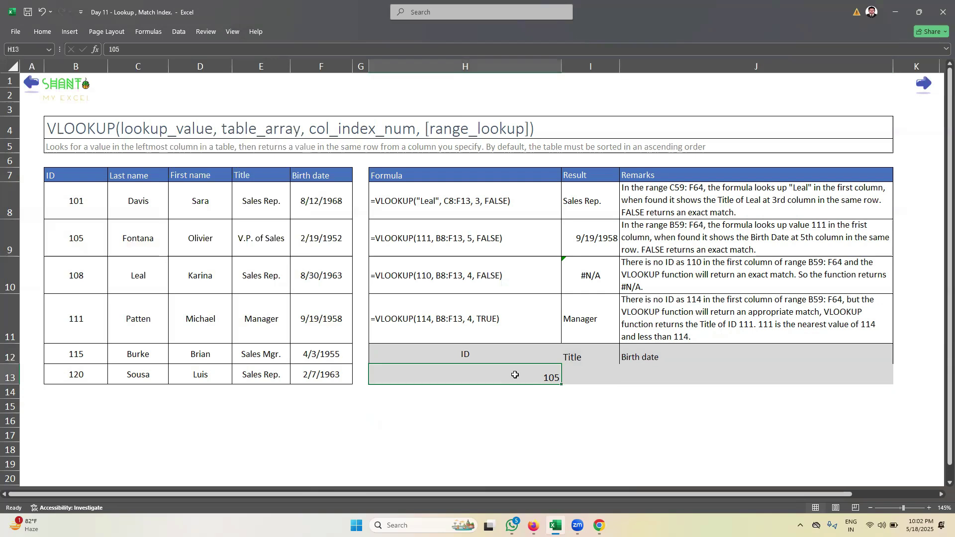
text(120)
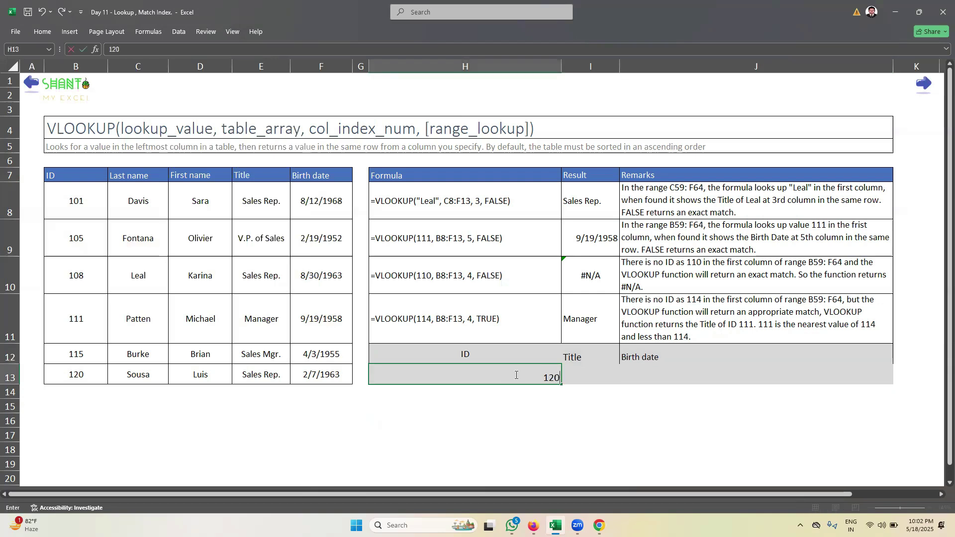
key(Tab)
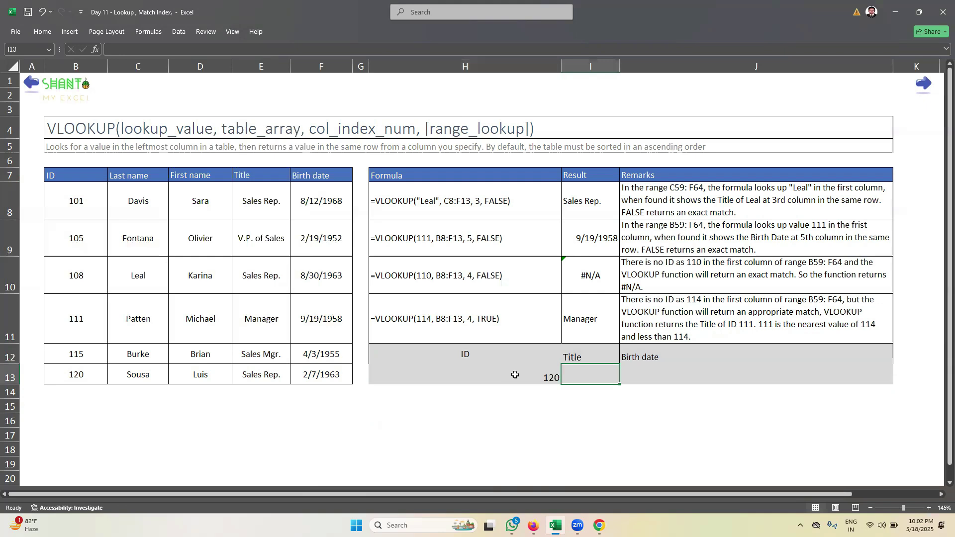
Start a VLOOKUP in I13 with H13 as the lookup value and B8:F13 as the table array
text(=)
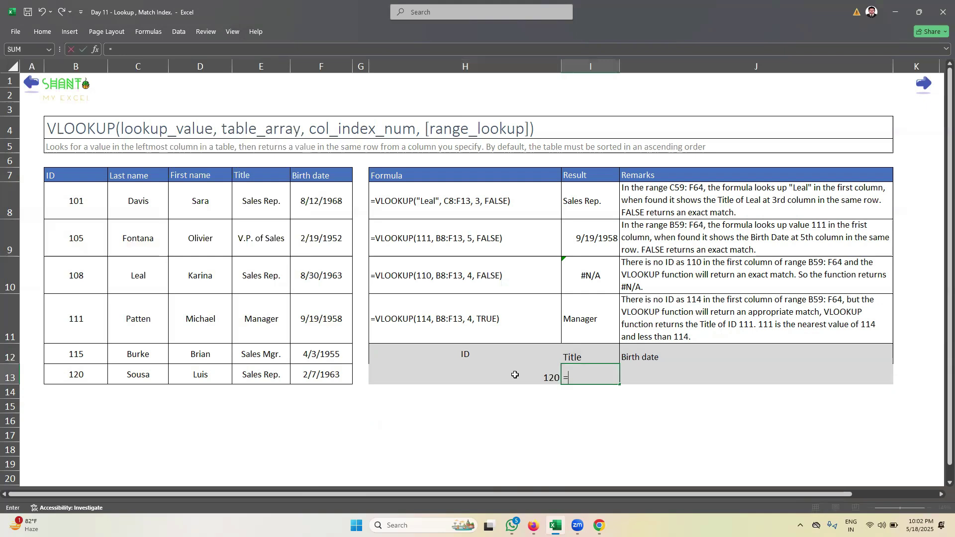
text(VLOOKUP()
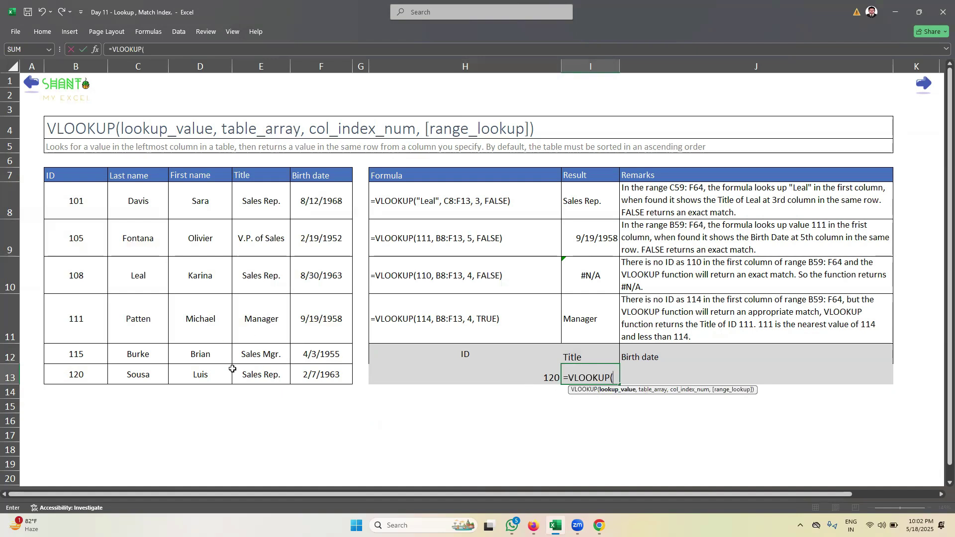
click(456, 375)
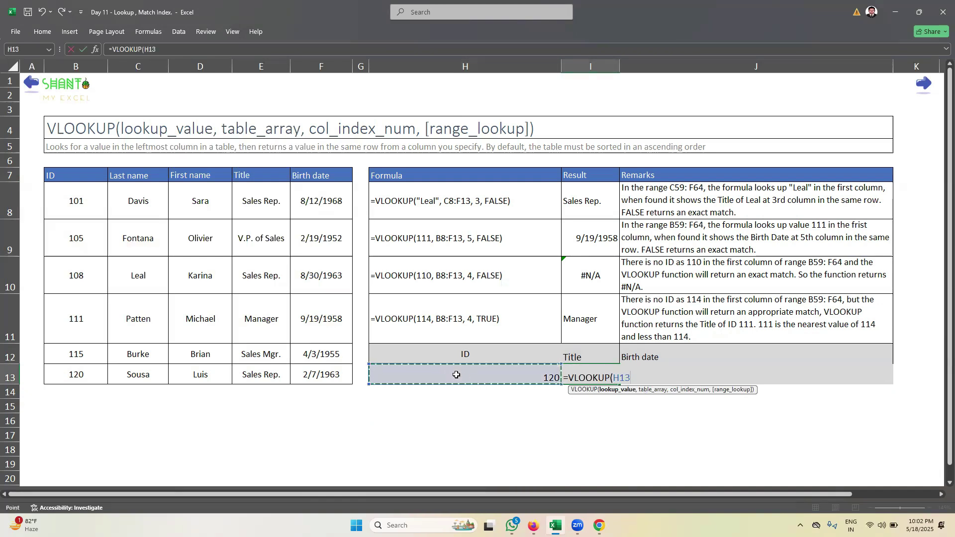
text(,)
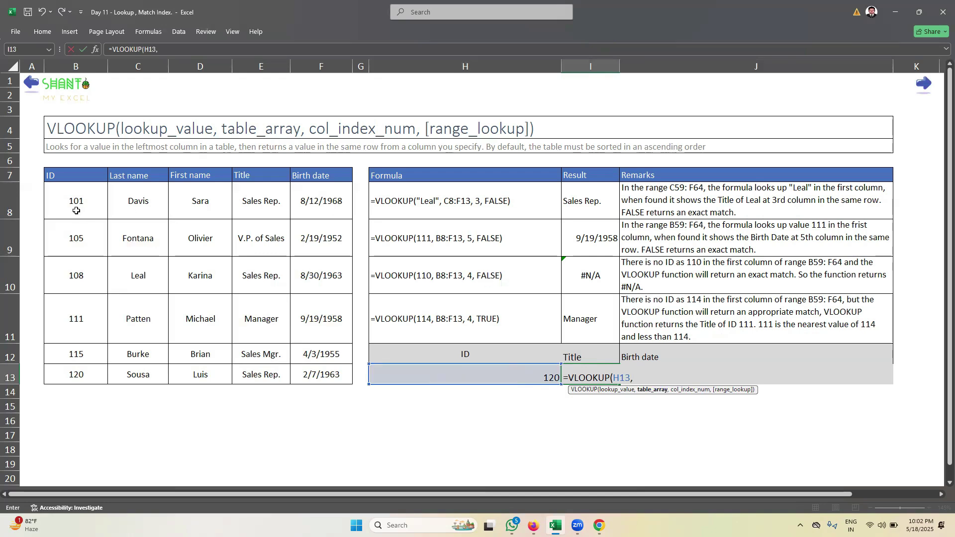
drag(76, 204, 304, 372)
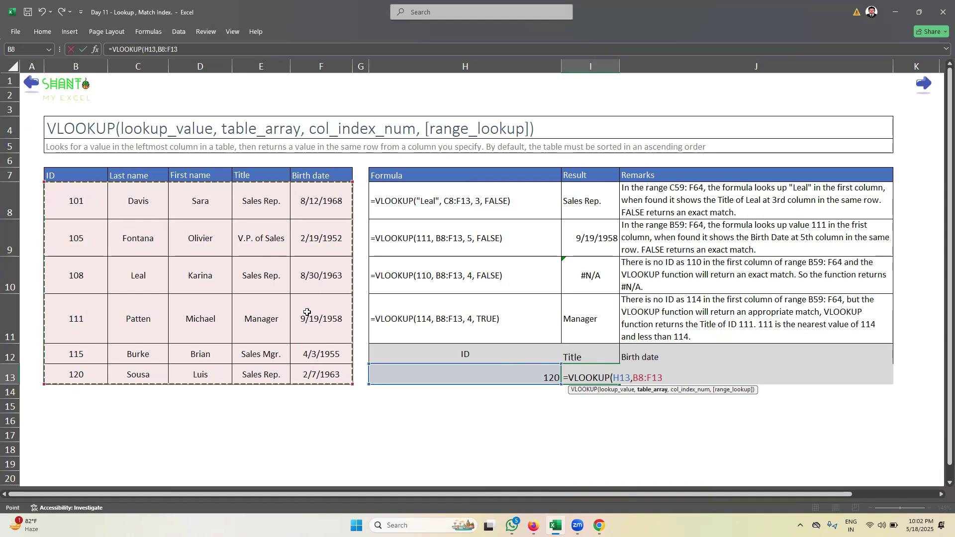
text(,)
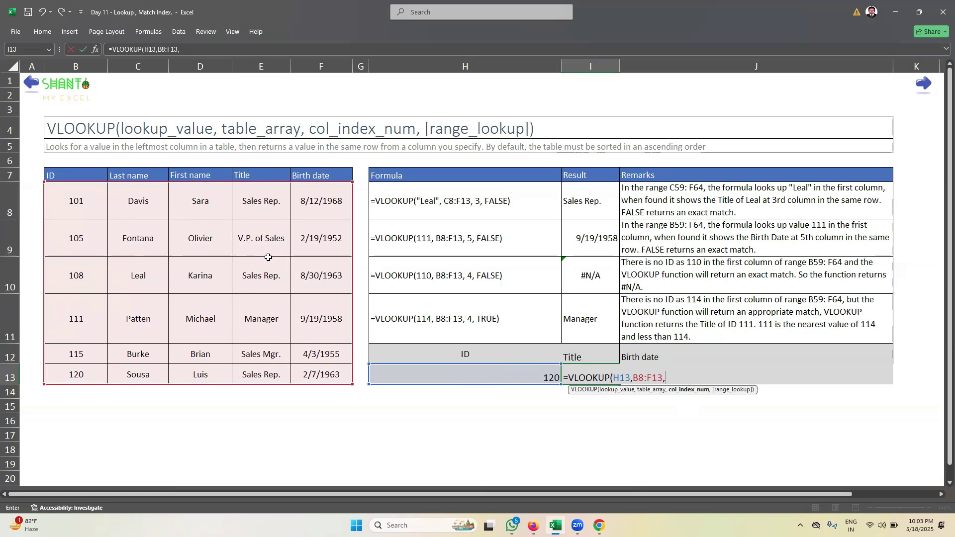
Complete the I13 formula with column index 4 and FALSE for an exact match, and compare the result with the table row for ID 120
text(4)
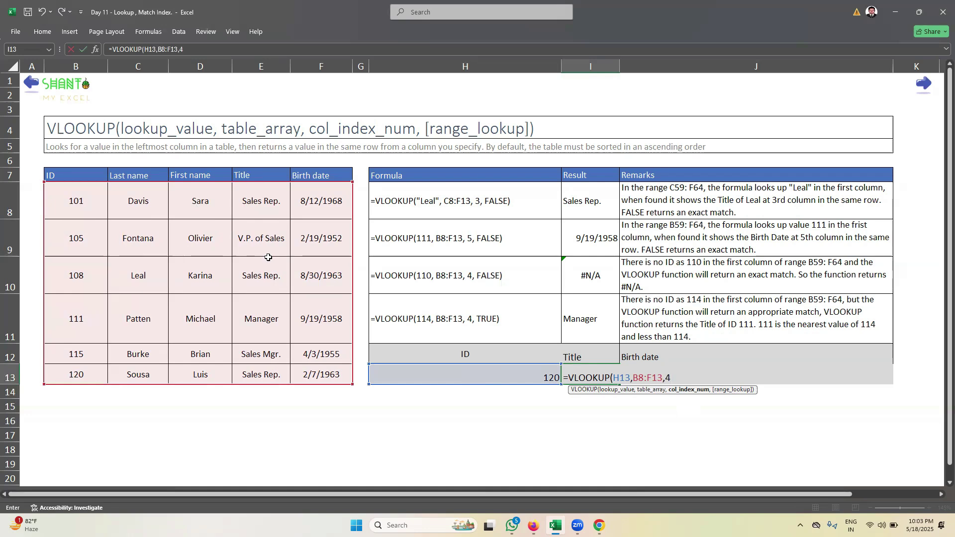
text(,)
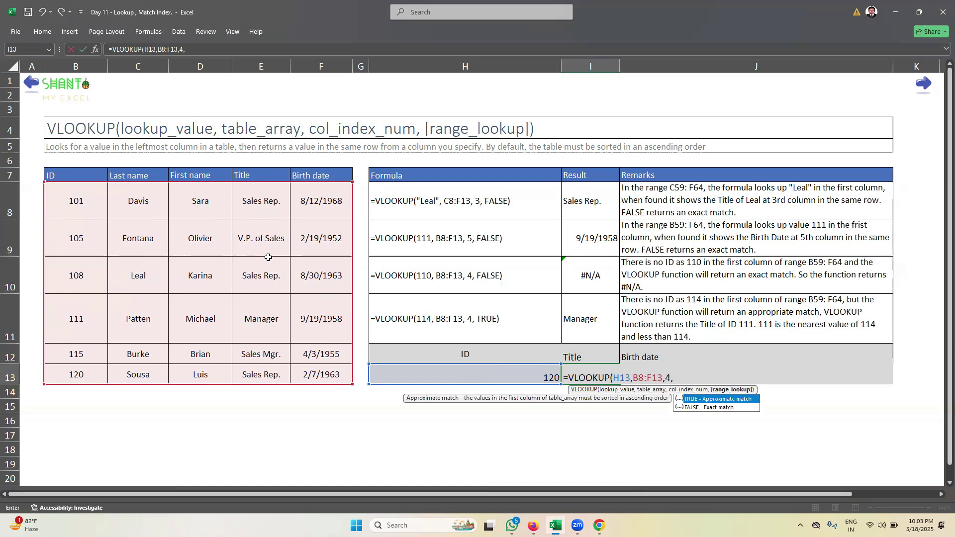
key(Down)
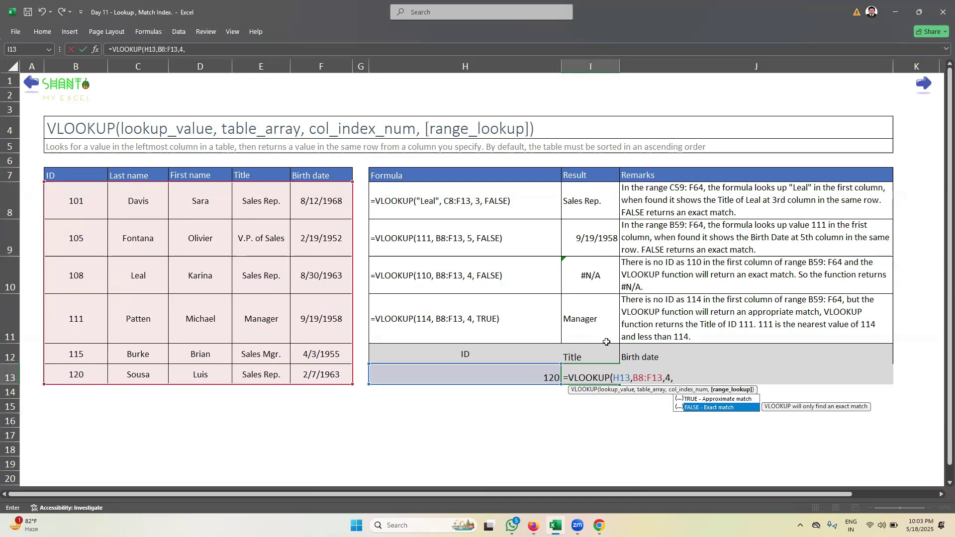
double_click(722, 414)
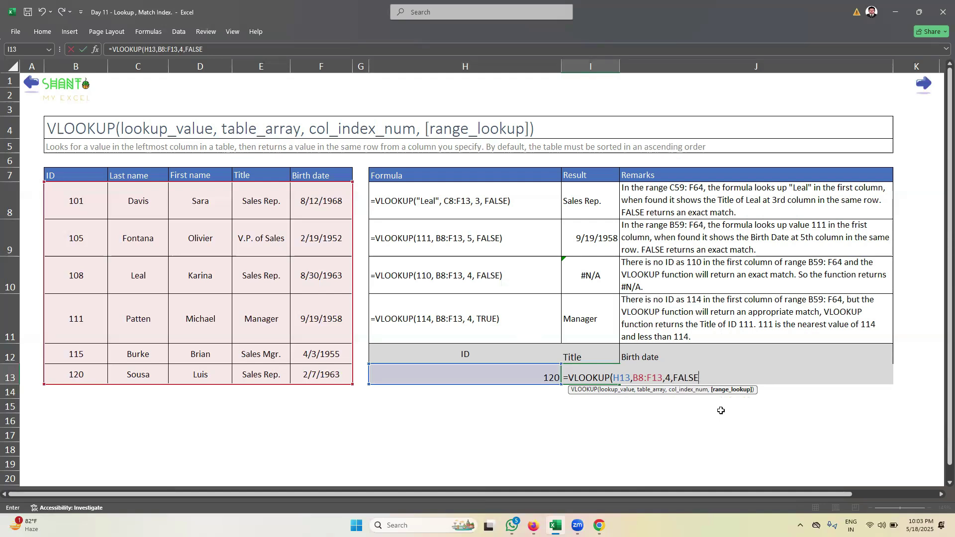
text())
key(Return)
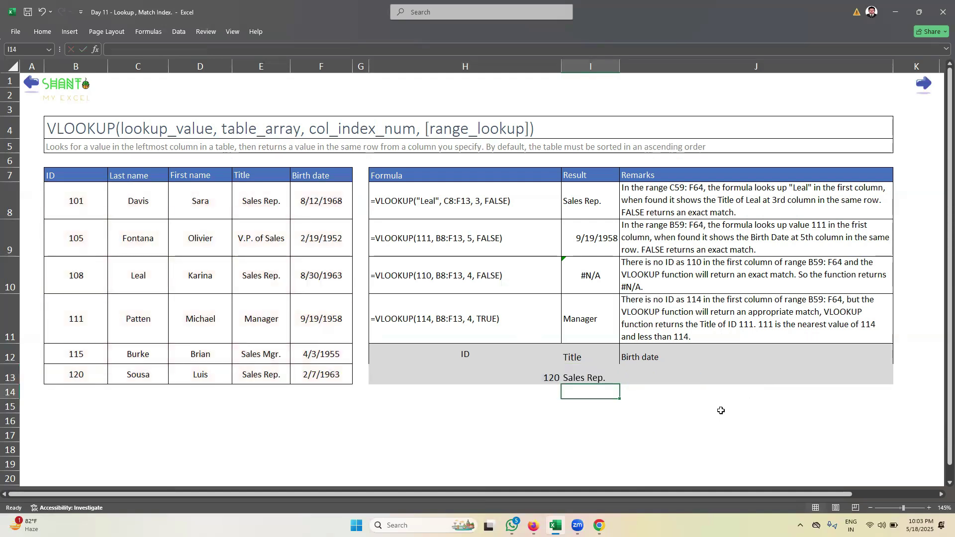
click(590, 368)
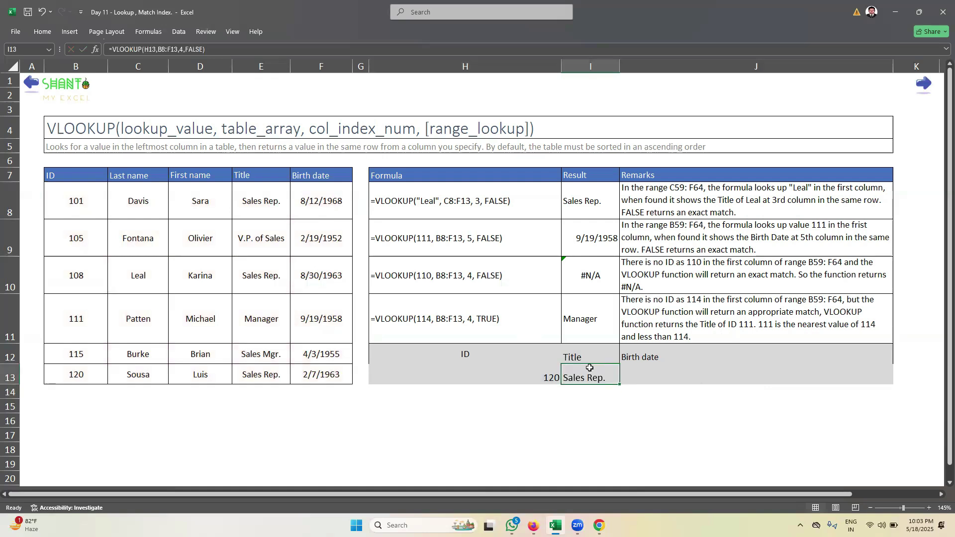
drag(83, 371, 257, 376)
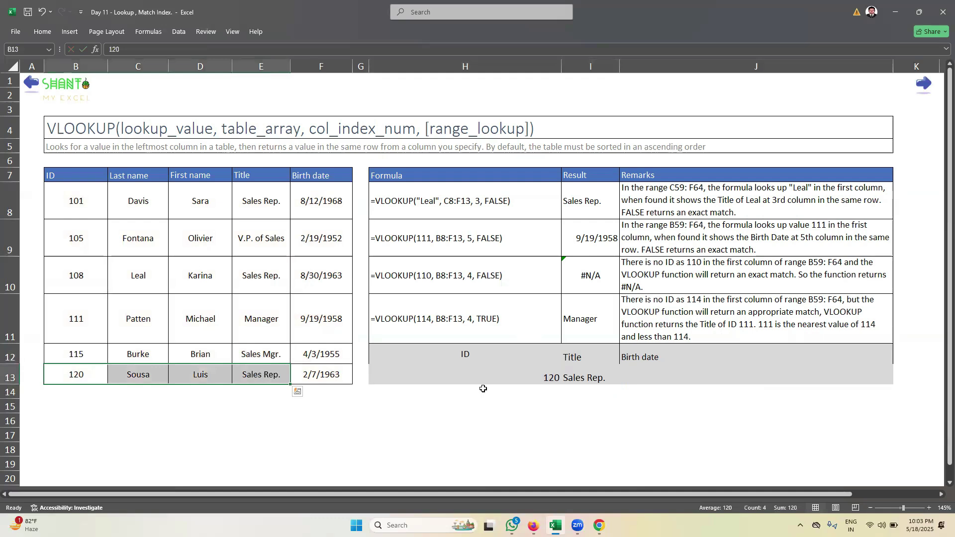
Start a VLOOKUP in J13 under Birth date with H13 as the lookup value
click(656, 378)
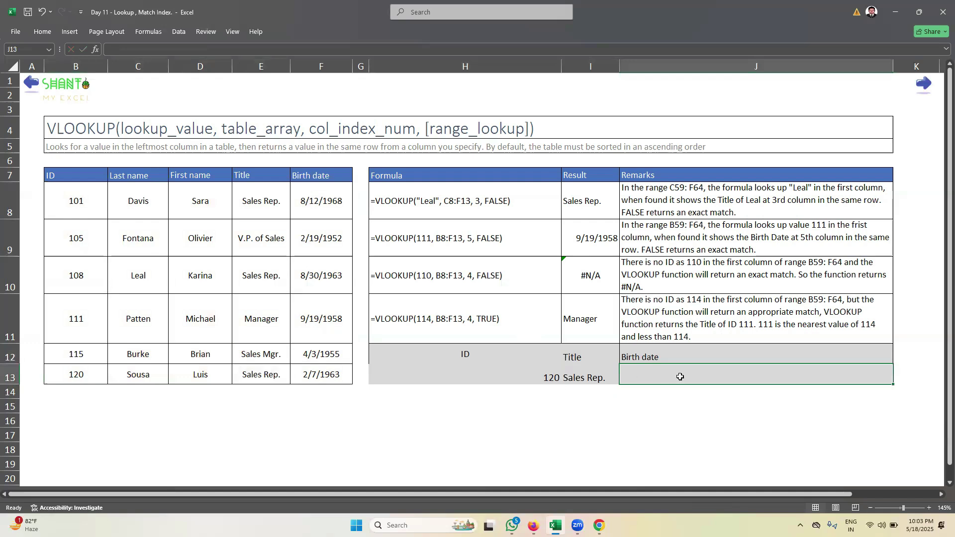
text(=)
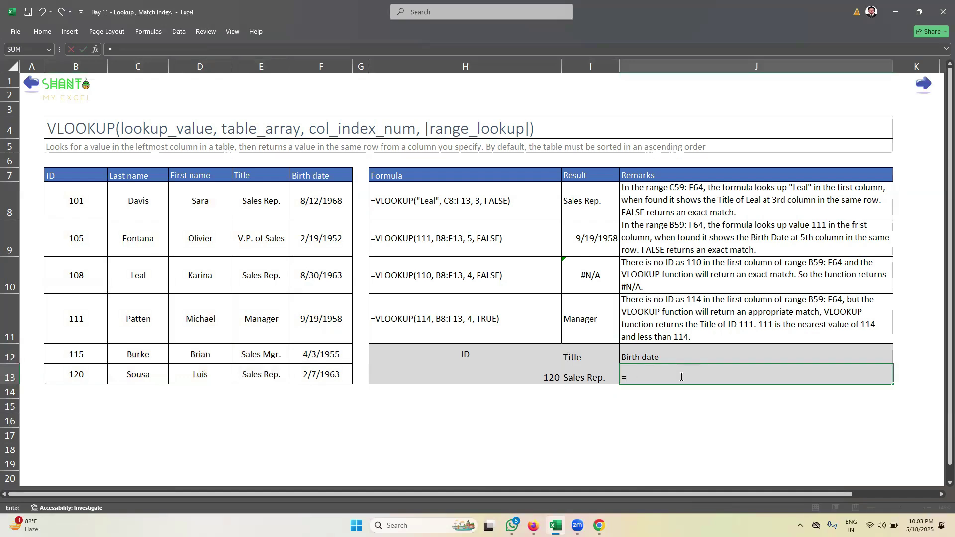
text(vlook)
key(Tab)
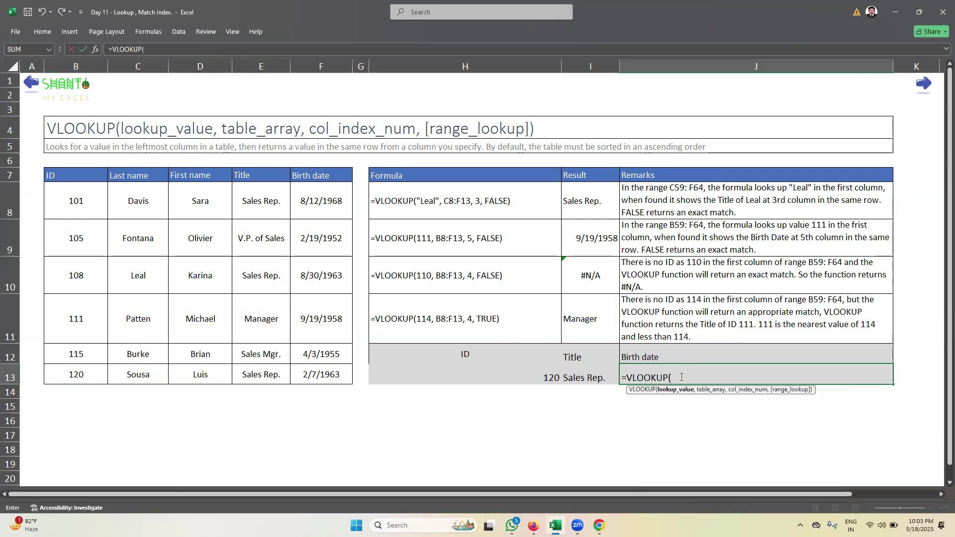
click(505, 376)
text(,)
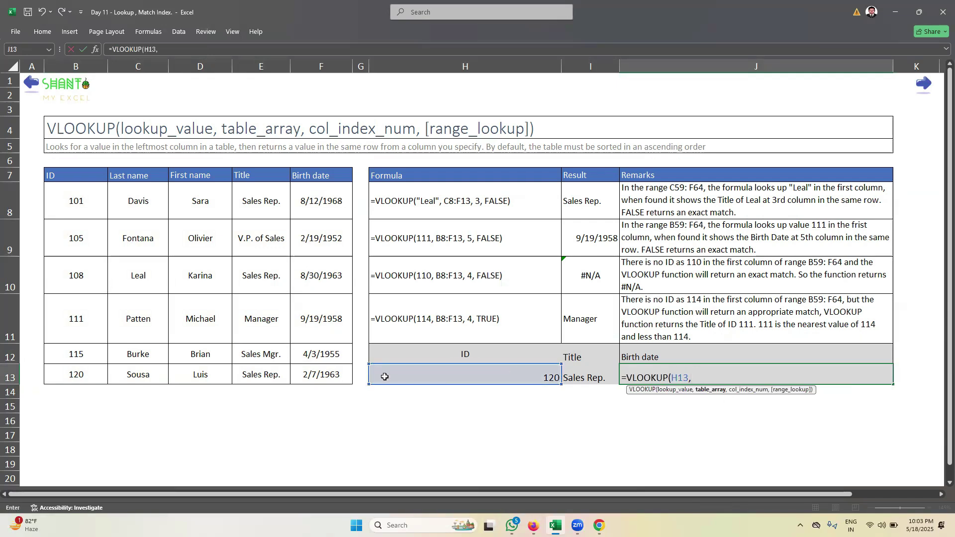
Complete the J13 birth date formula with table array B8:F13, column index 5 and FALSE for an exact match
drag(80, 199, 297, 370)
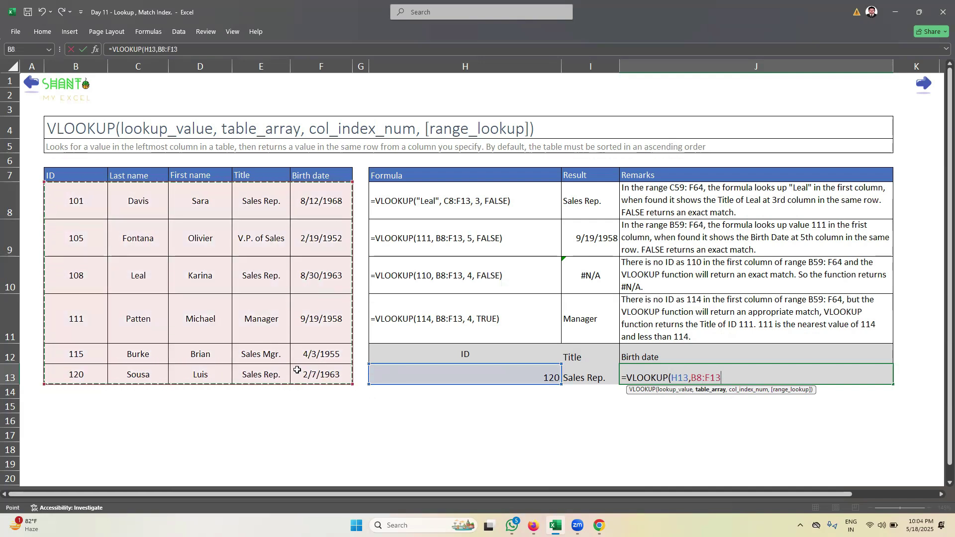
text(,)
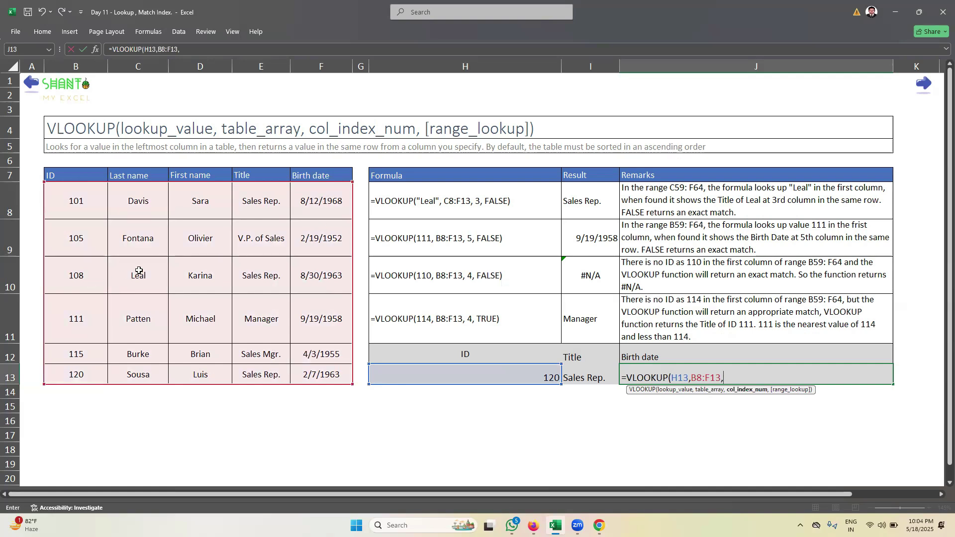
text(5,)
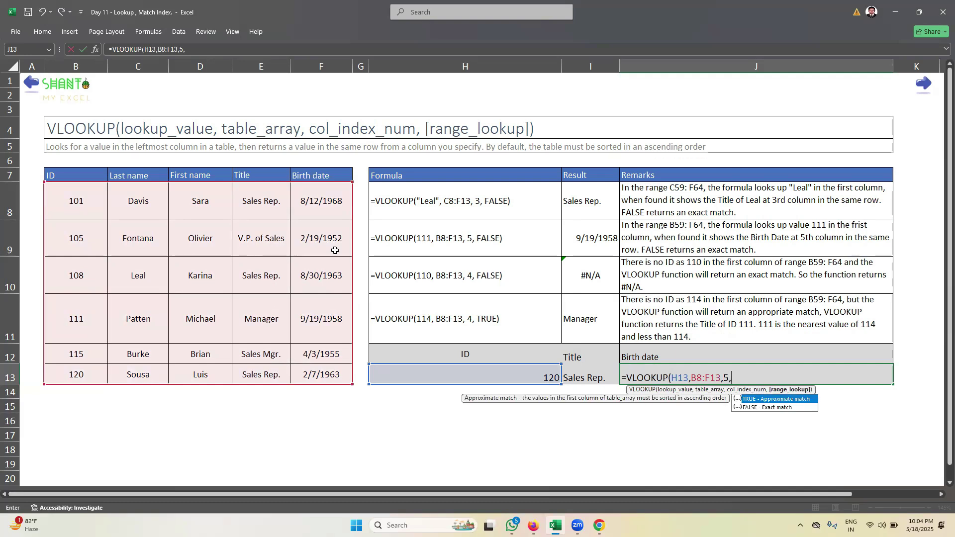
key(Down)
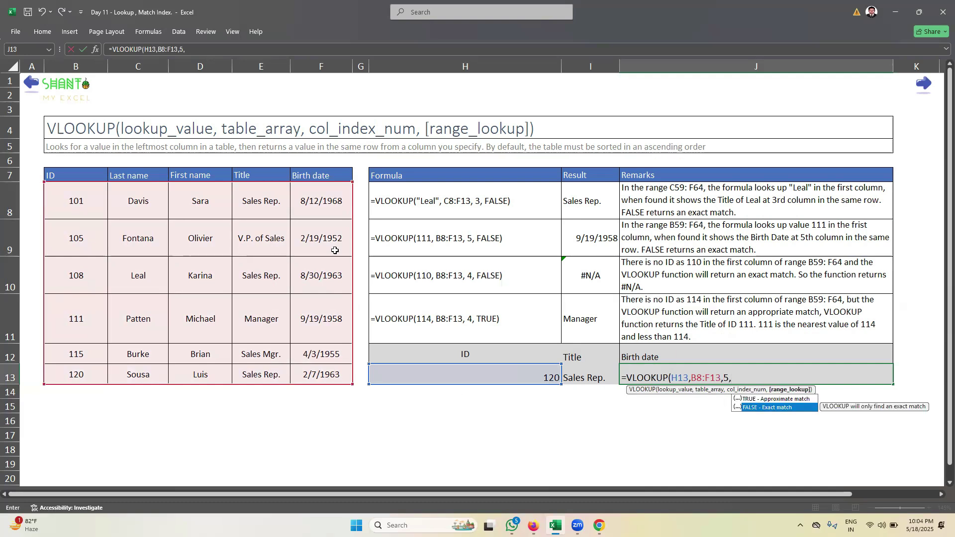
key(Tab)
key(Return)
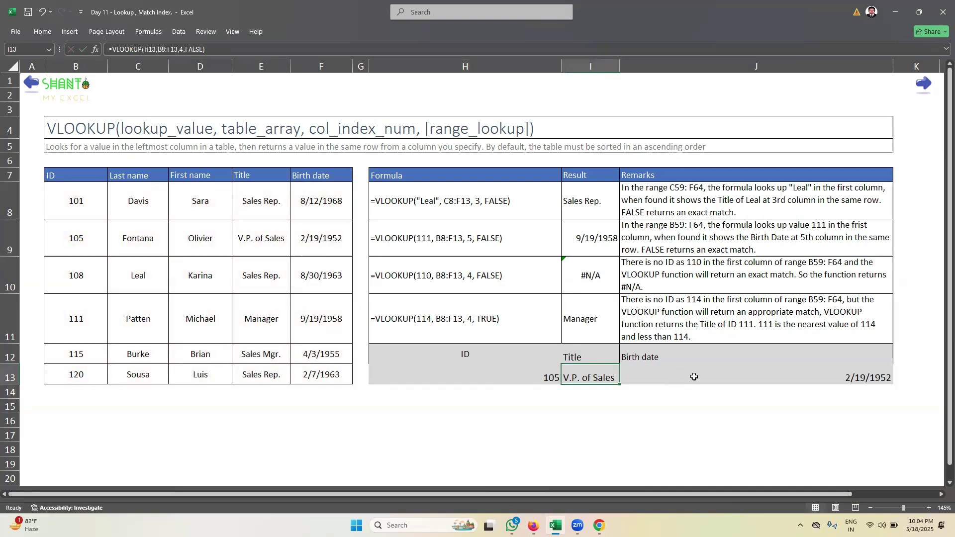
click(695, 378)
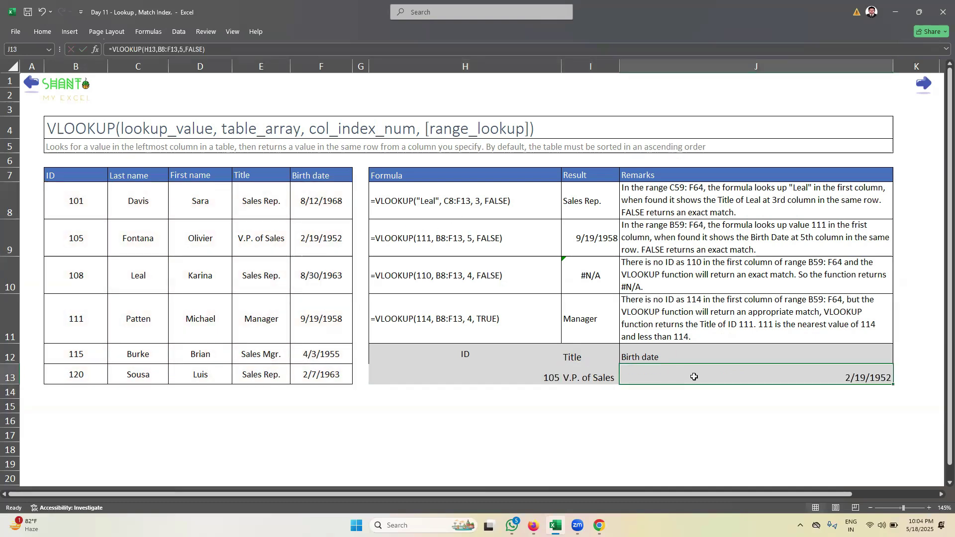
click(590, 400)
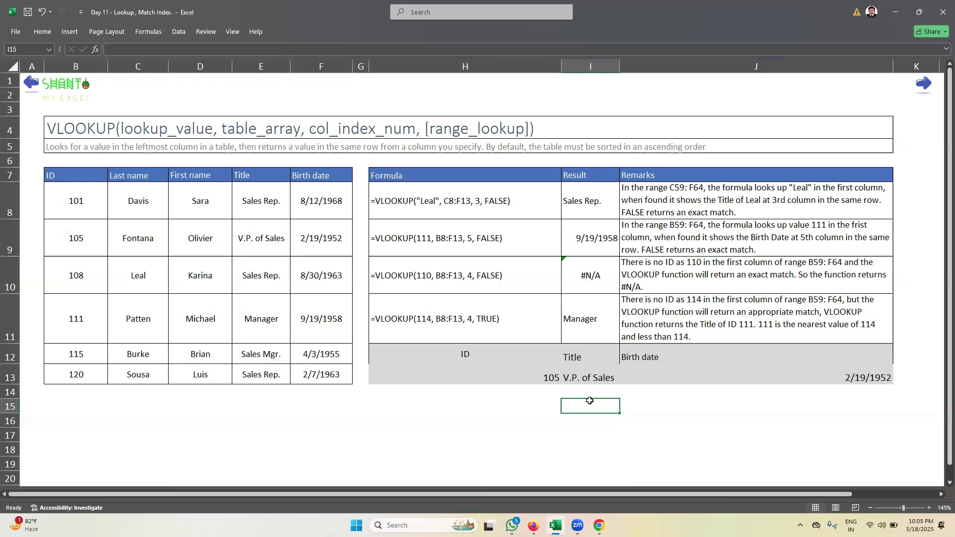
Go forward through the workbook to the Match sheet and review the title and MATCH syntax line
click(919, 87)
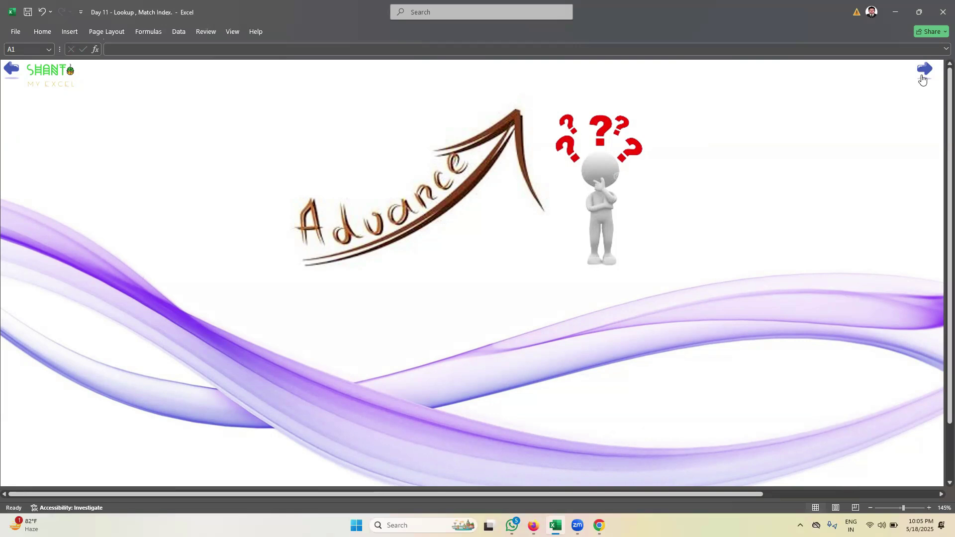
click(922, 76)
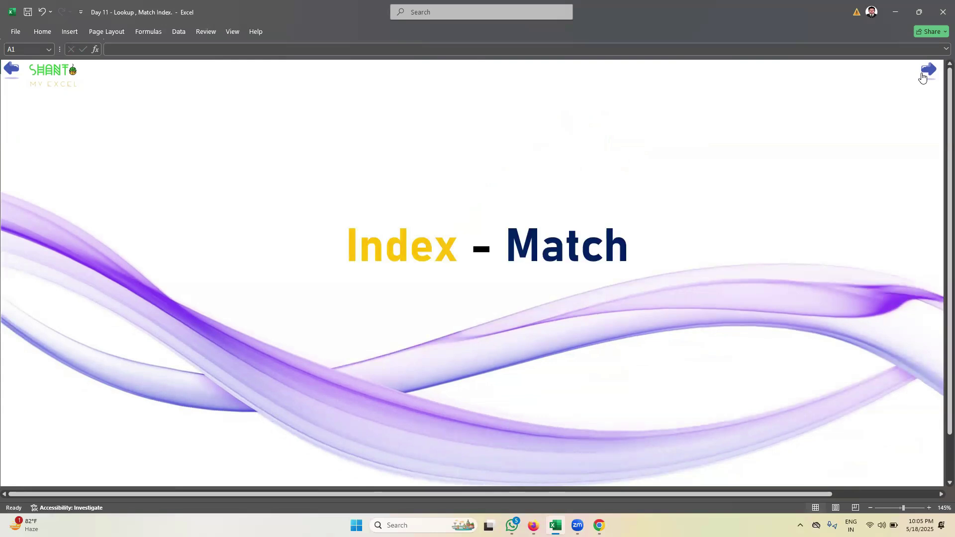
click(922, 76)
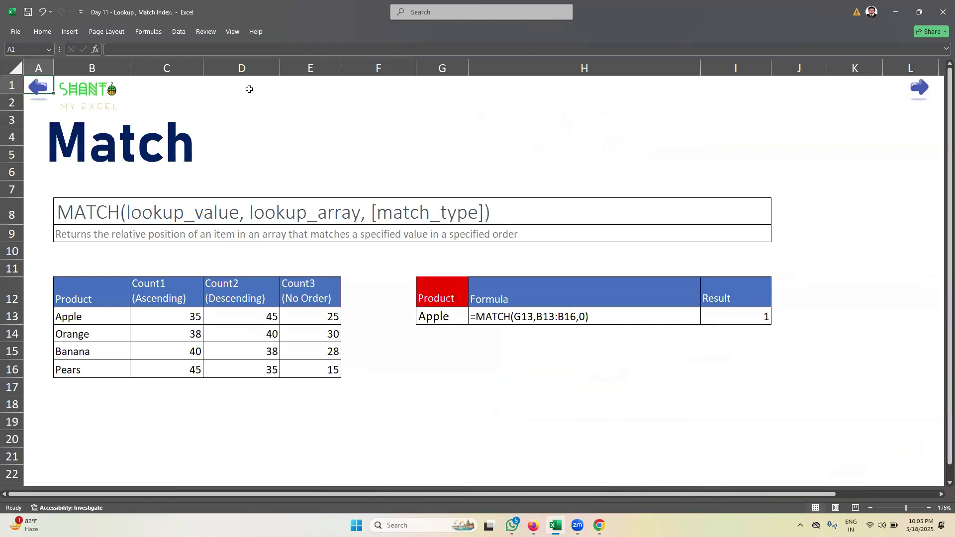
click(98, 140)
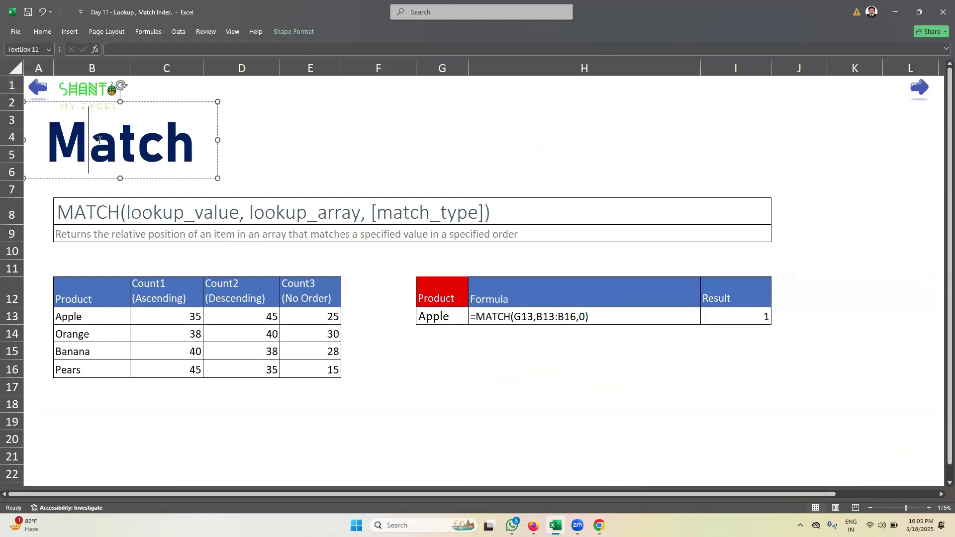
click(94, 186)
key(Down)
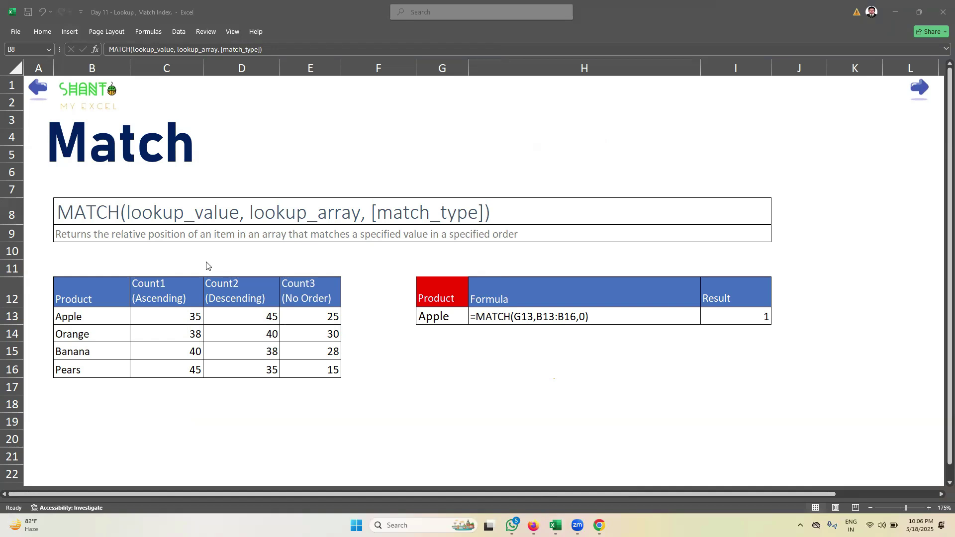
Number the products Apple to Pears from 1 to 4 in cells A13:A16 to mark their relative positions
click(100, 351)
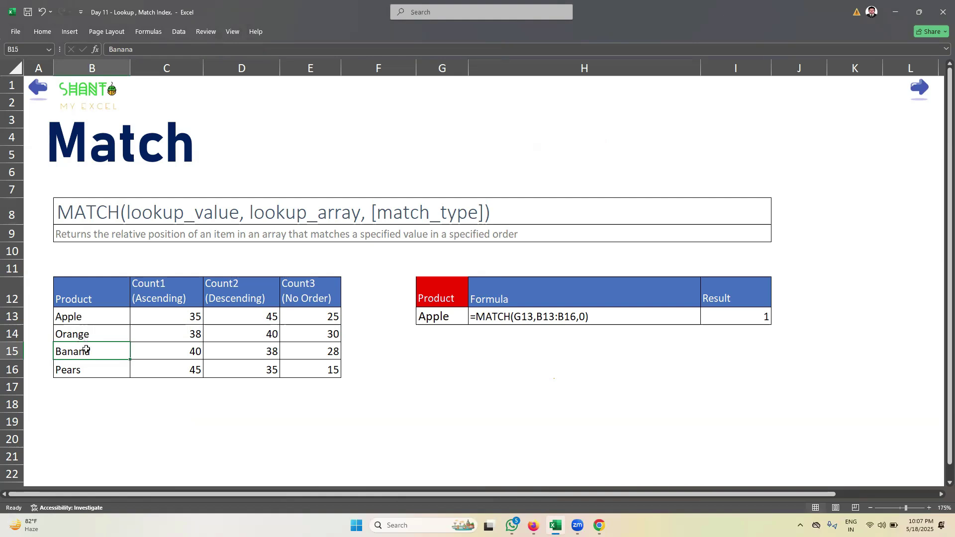
click(97, 316)
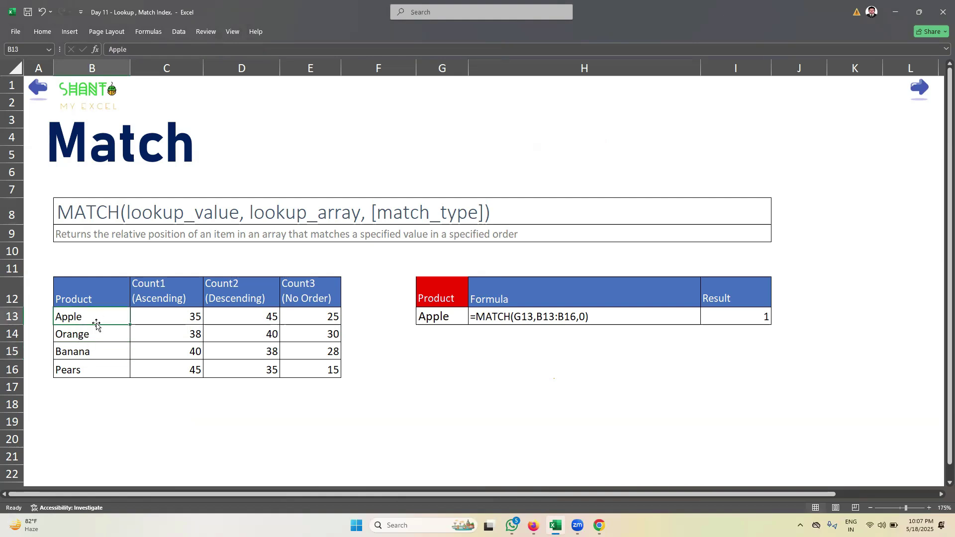
click(43, 314)
text(1)
key(Return)
text(2)
key(Return)
text(3)
key(Return)
text(4)
key(Return)
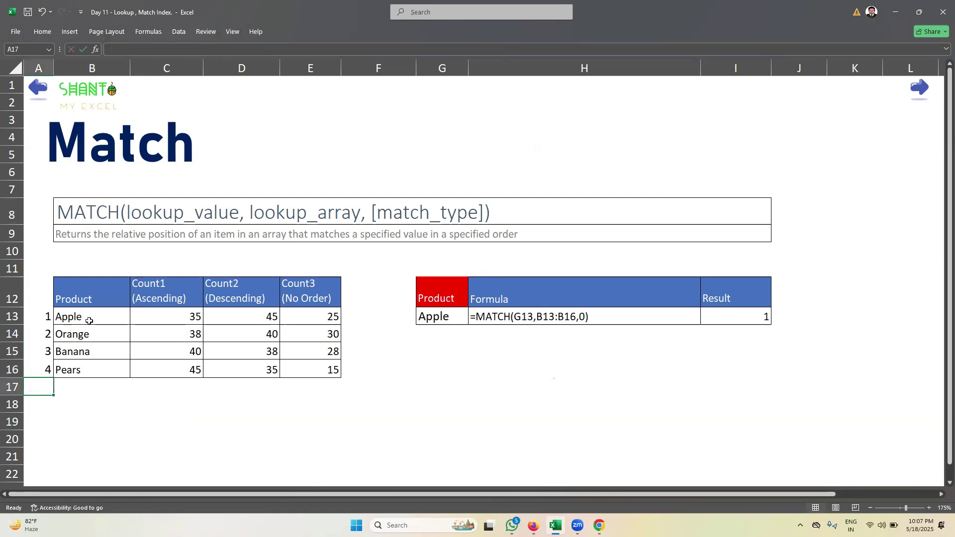
Examine the MATCH arguments lookup_value, lookup_array and match_type, and the existing example formula in I13
click(82, 349)
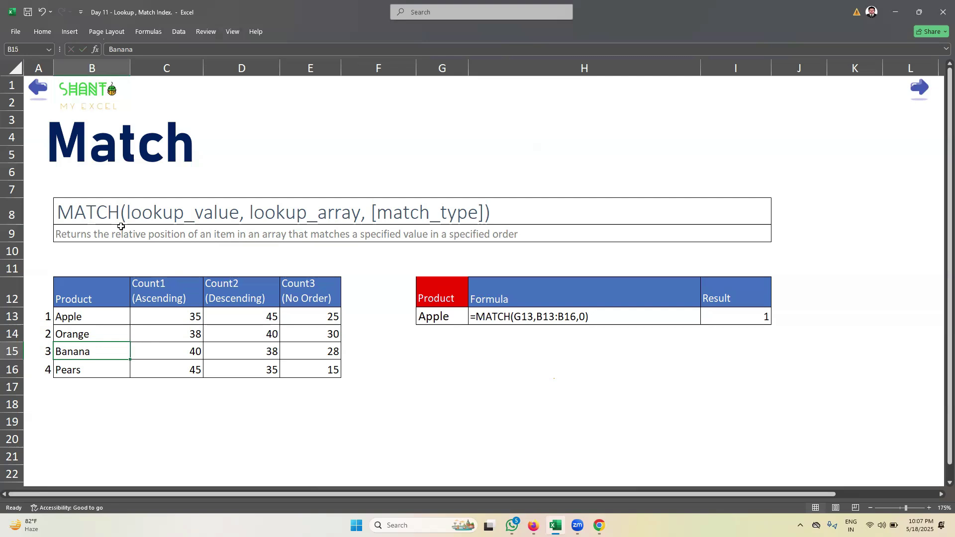
click(148, 214)
click(168, 248)
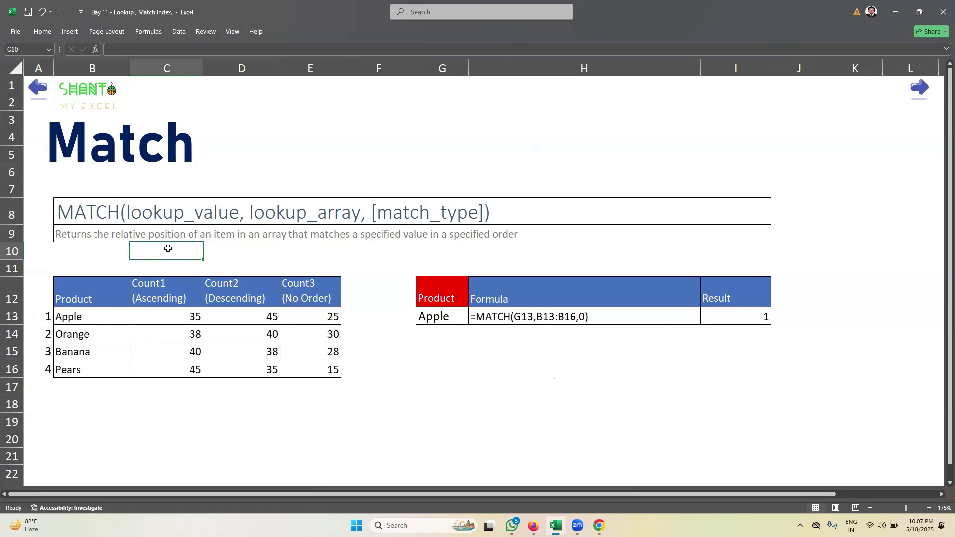
click(301, 220)
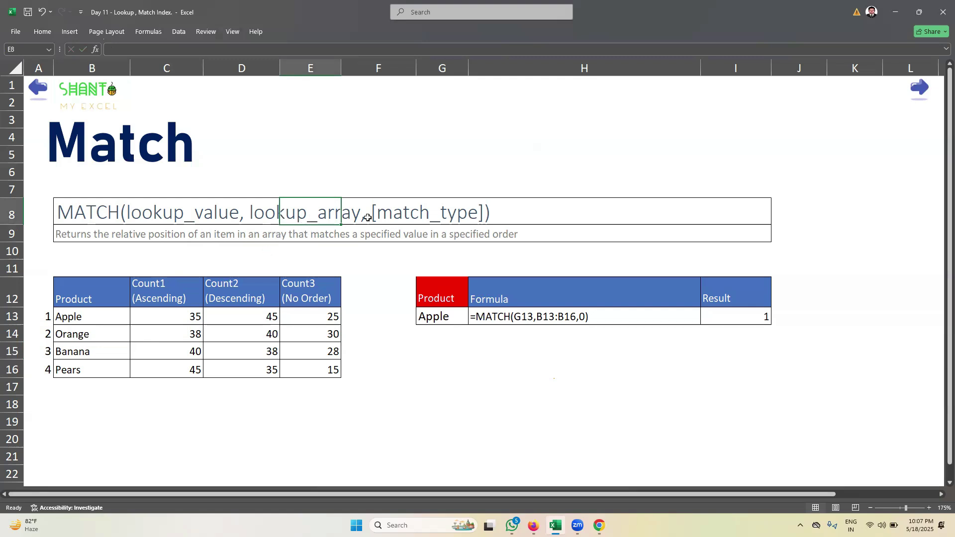
click(420, 219)
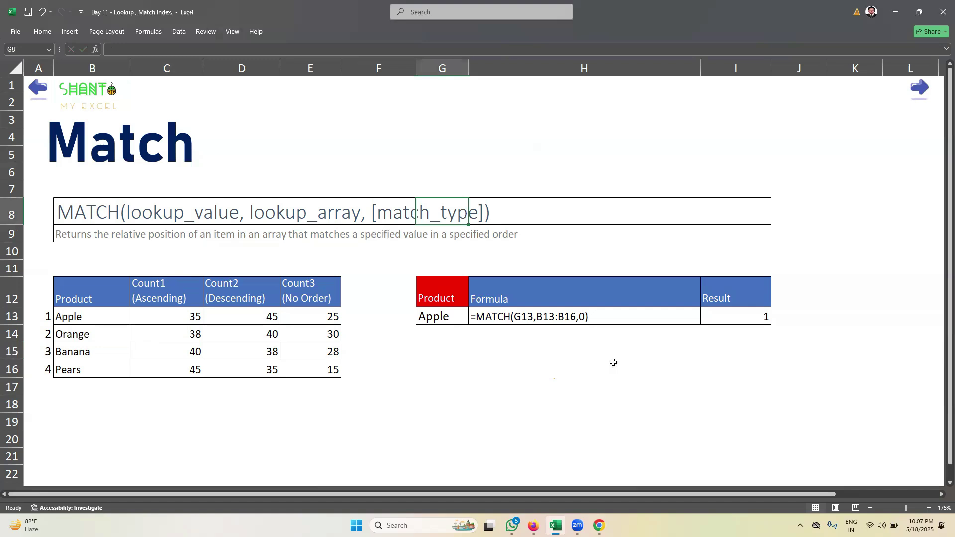
click(730, 320)
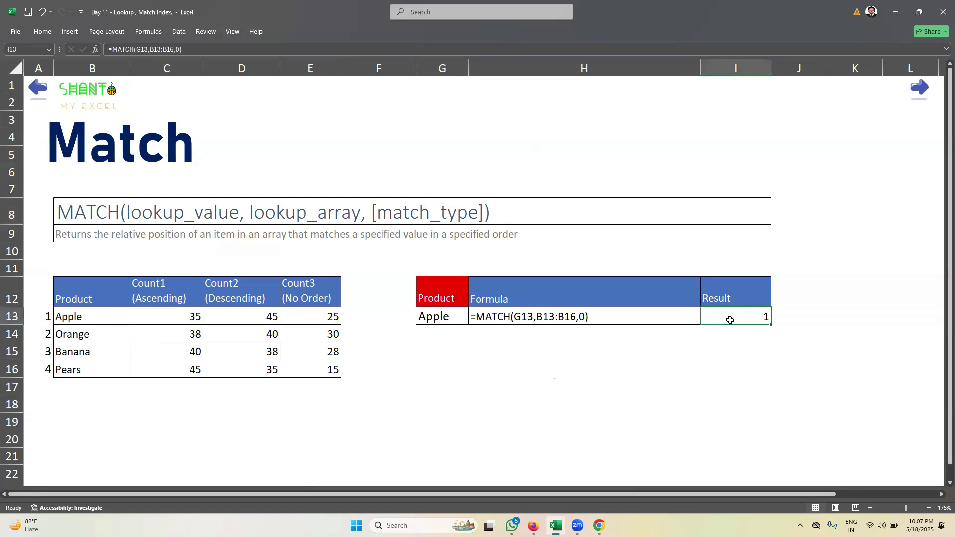
click(720, 332)
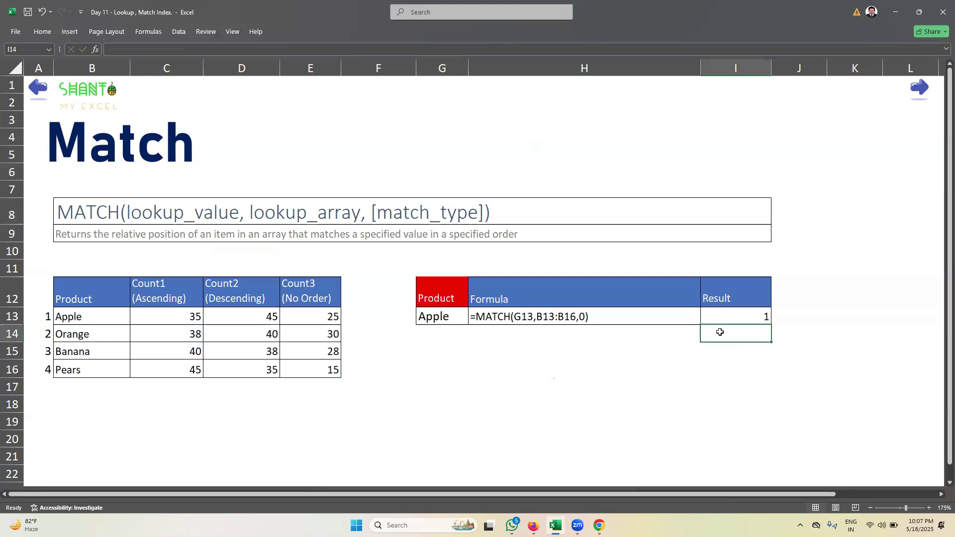
click(746, 314)
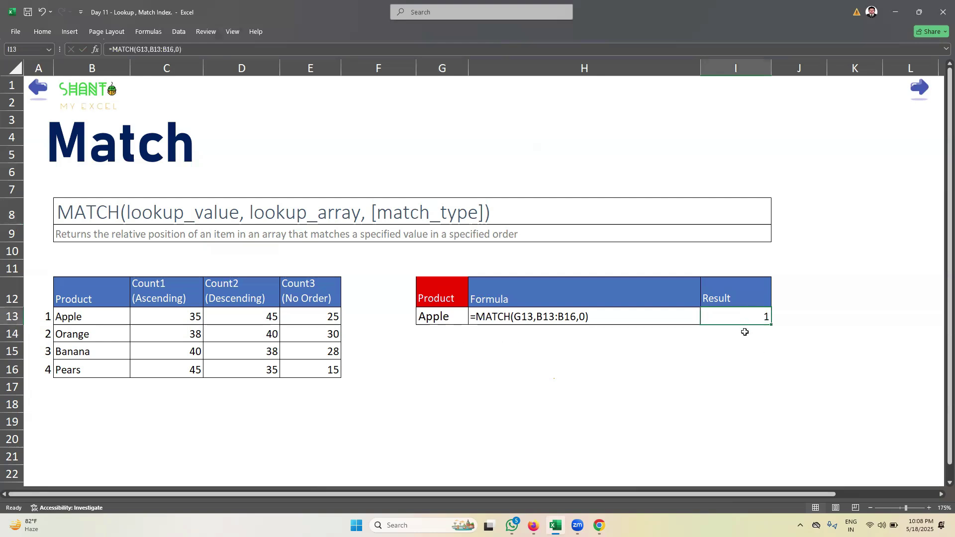
Start a MATCH formula in I14, below the existing result
click(745, 332)
text(=)
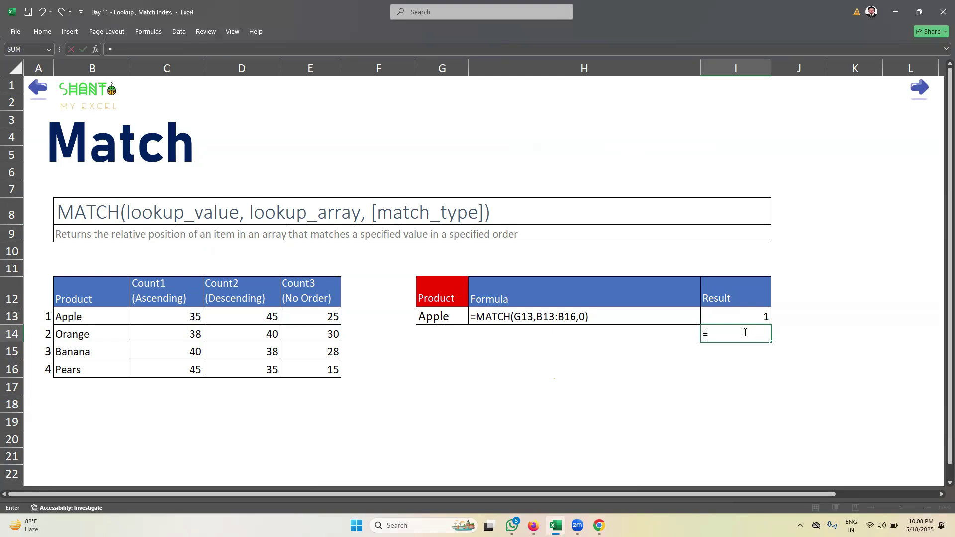
text(match)
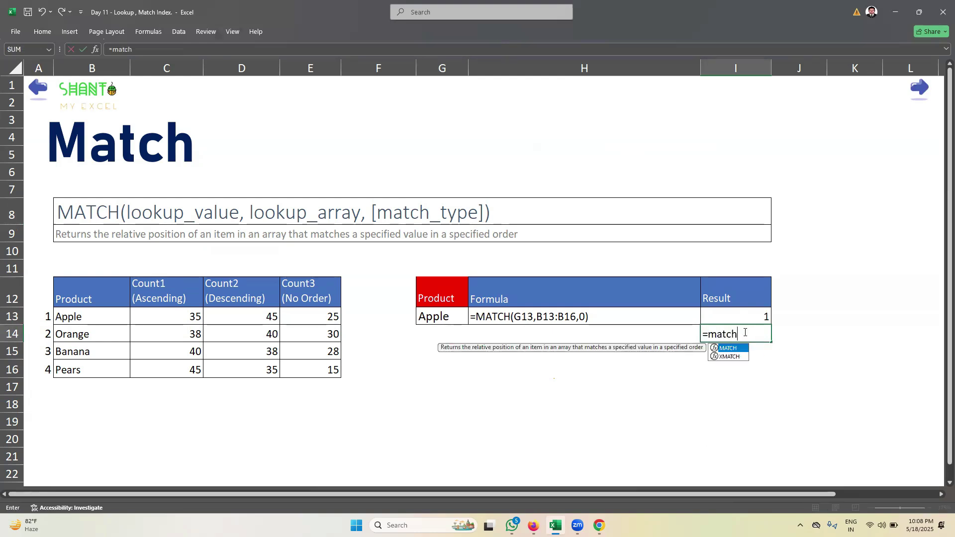
key(Tab)
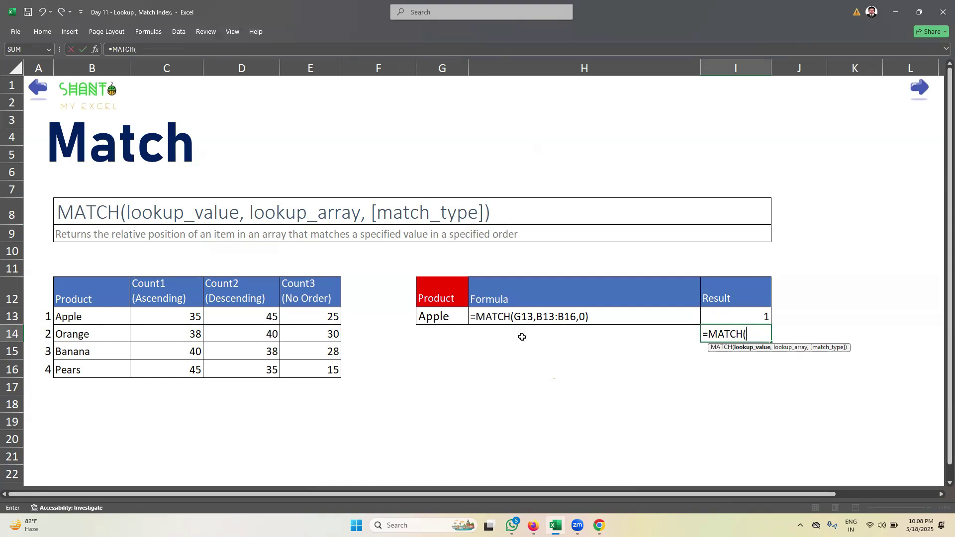
click(446, 315)
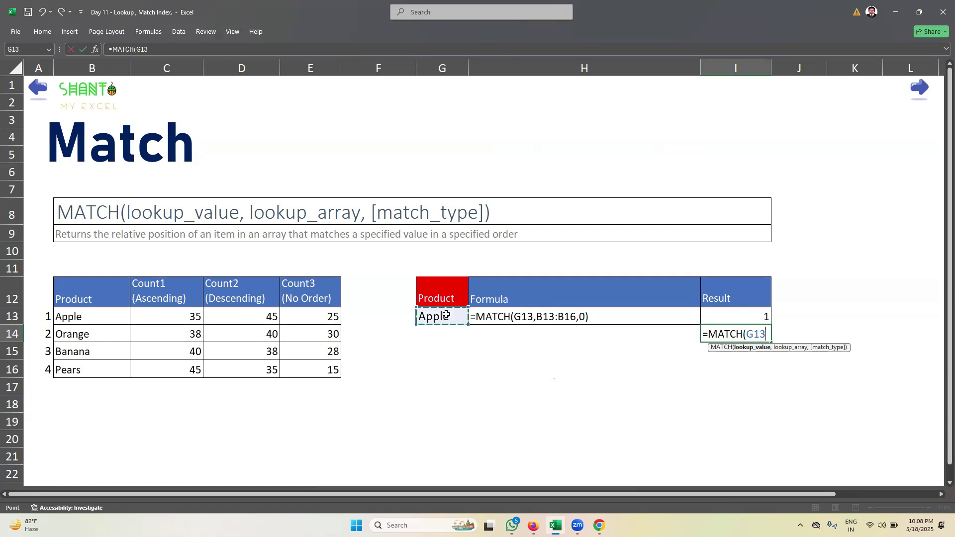
text(,)
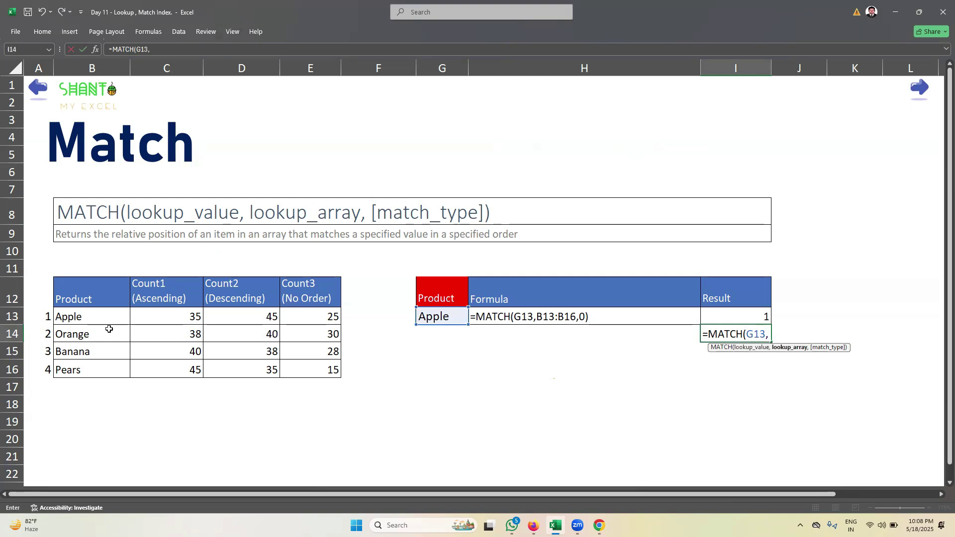
drag(82, 315, 93, 367)
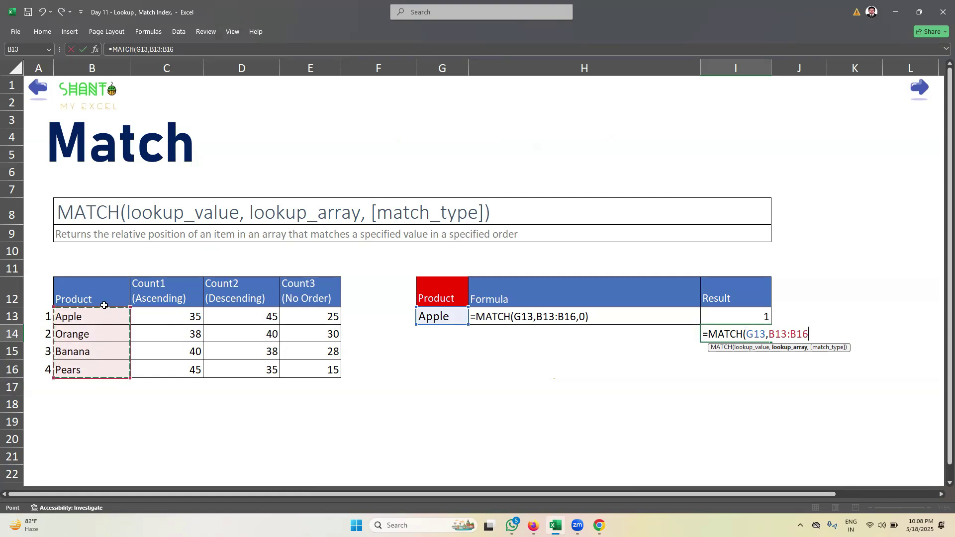
text(,)
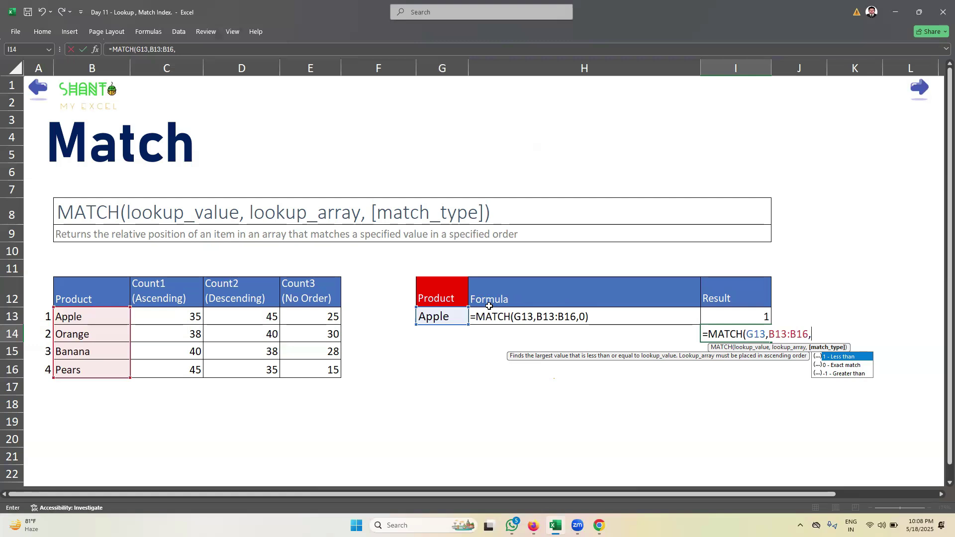
key(BackSpace)
key(BackSpace)
key(BackSpace)
key(BackSpace)
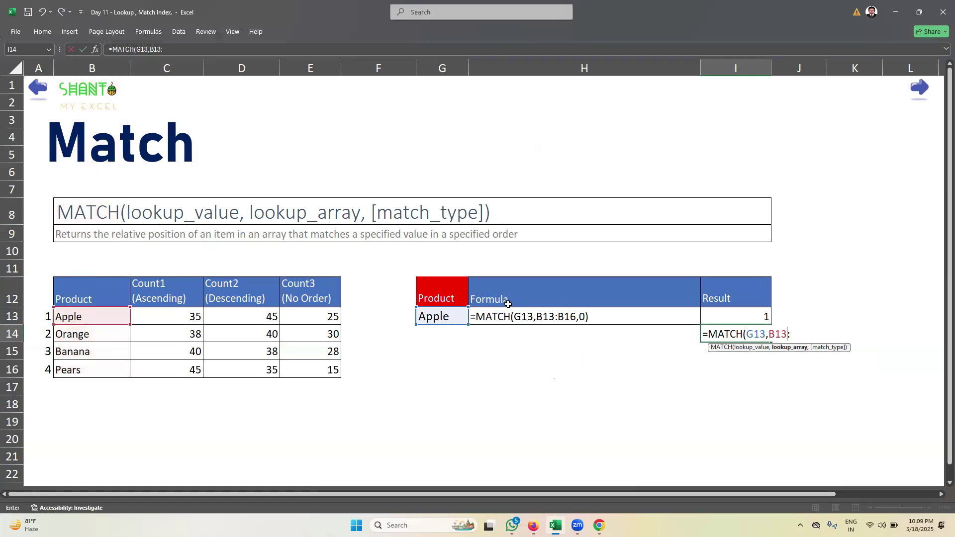
key(BackSpace)
key(BackSpace)
key(BackSpace)
key(BackSpace)
key(BackSpace)
key(BackSpace)
key(BackSpace)
key(BackSpace)
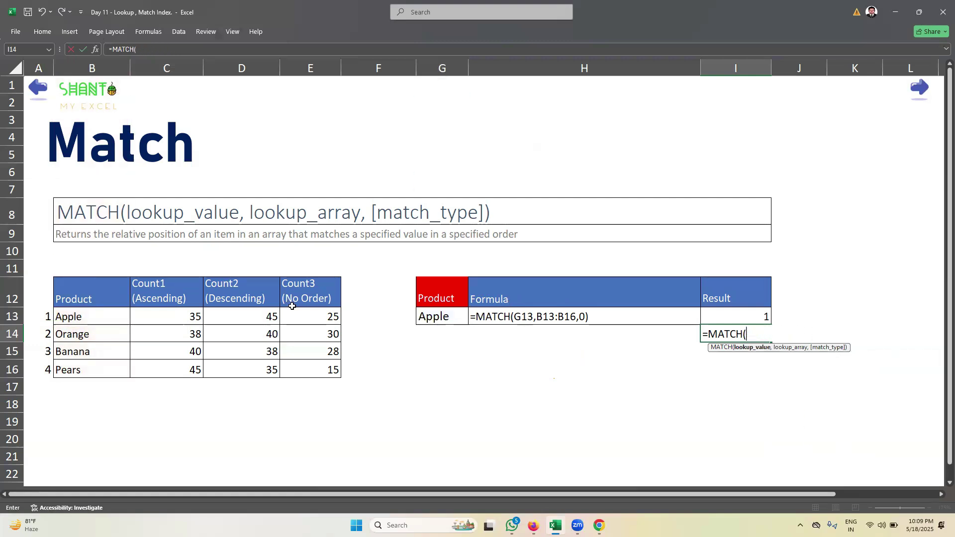
Complete the I14 MATCH formula with G14 as lookup value, Count1 range C13:C16 as lookup array and match type 1
click(433, 339)
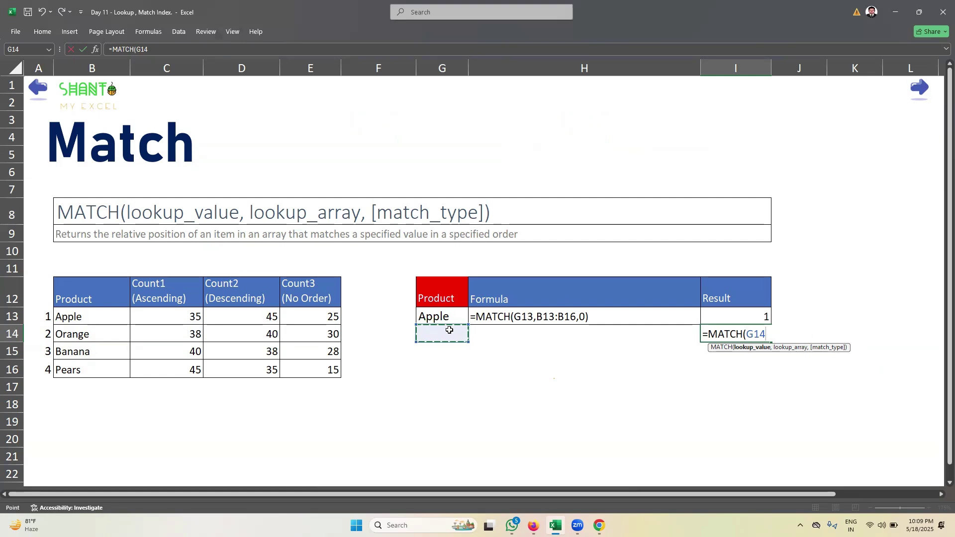
text(,)
drag(192, 320, 193, 369)
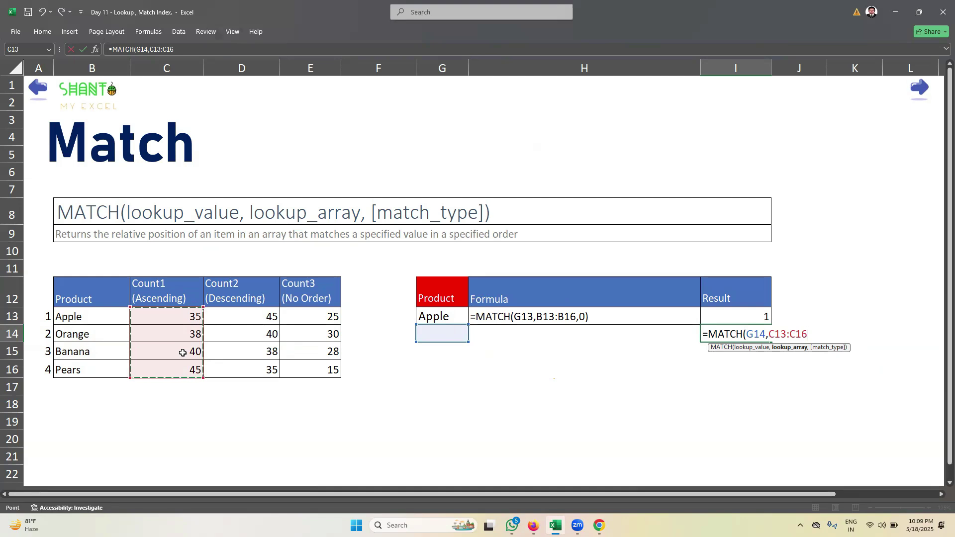
text(,)
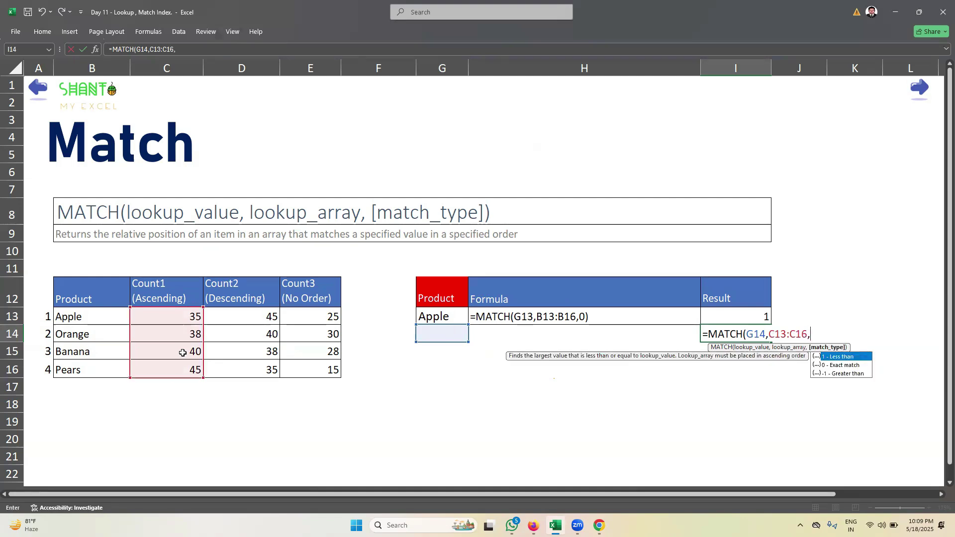
key(Escape)
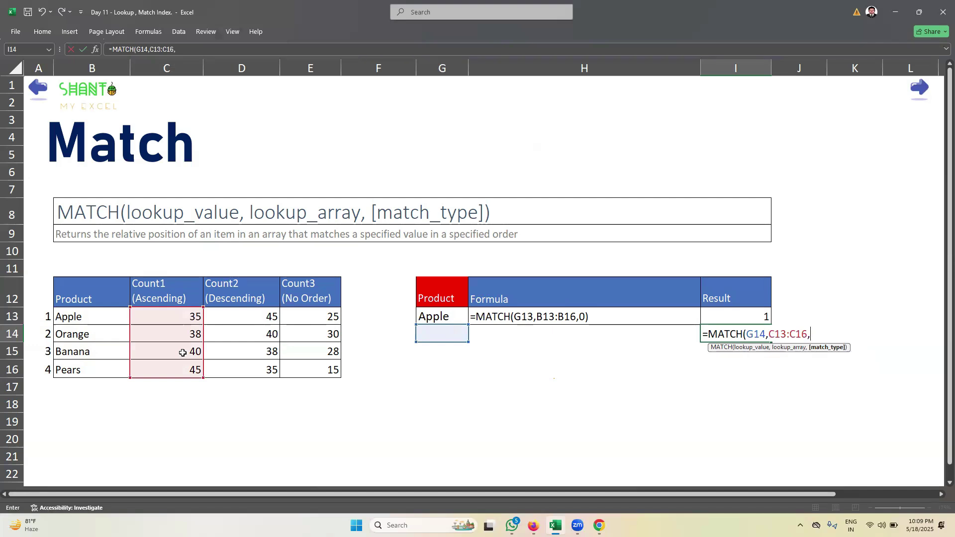
key(BackSpace)
text(,)
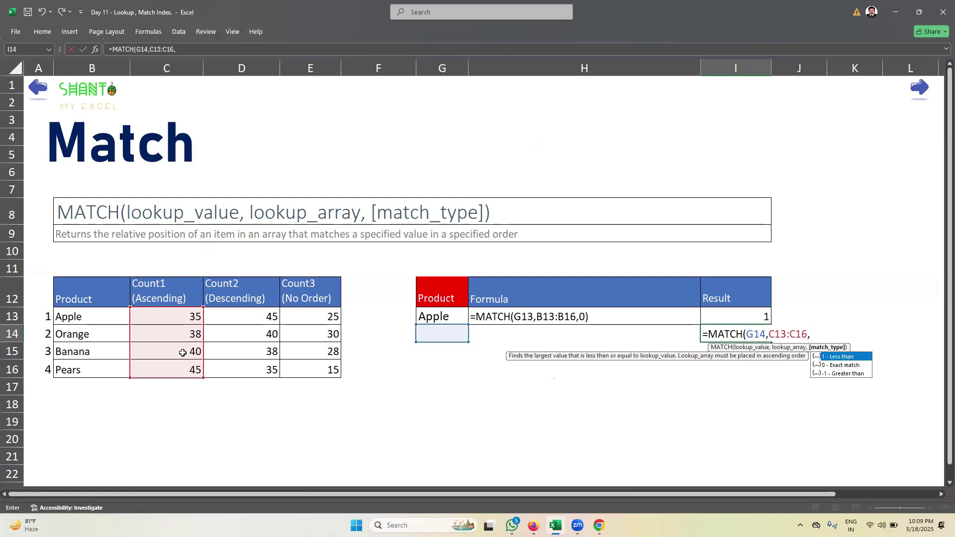
text(1)
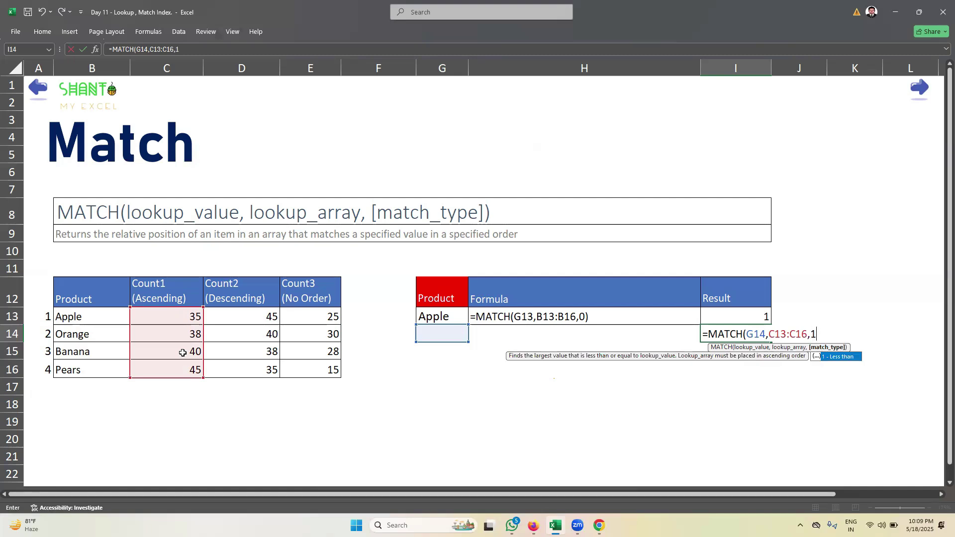
text())
key(Return)
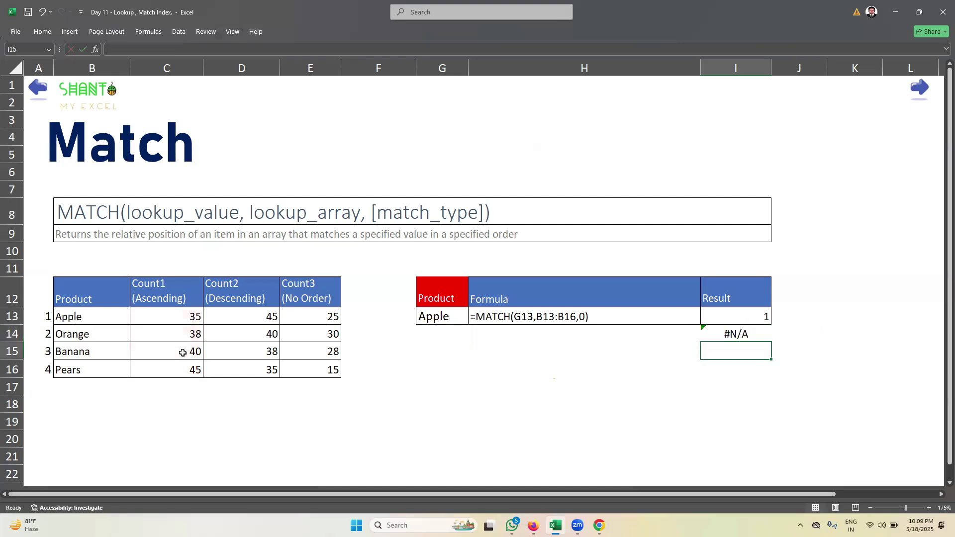
Test the I14 formula by entering lookup values 40 and 39 in G14, comparing 40 with its Count1 entry
click(438, 334)
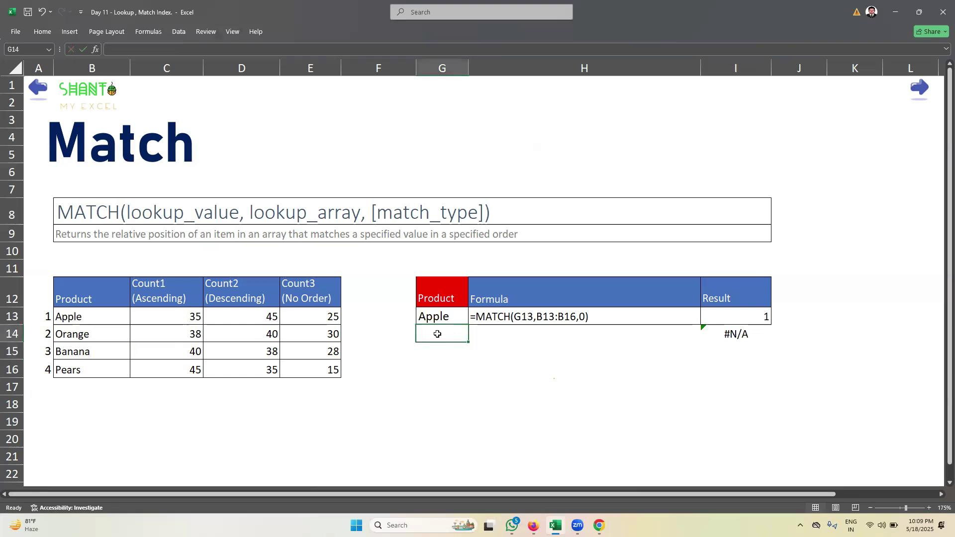
text(40)
key(Return)
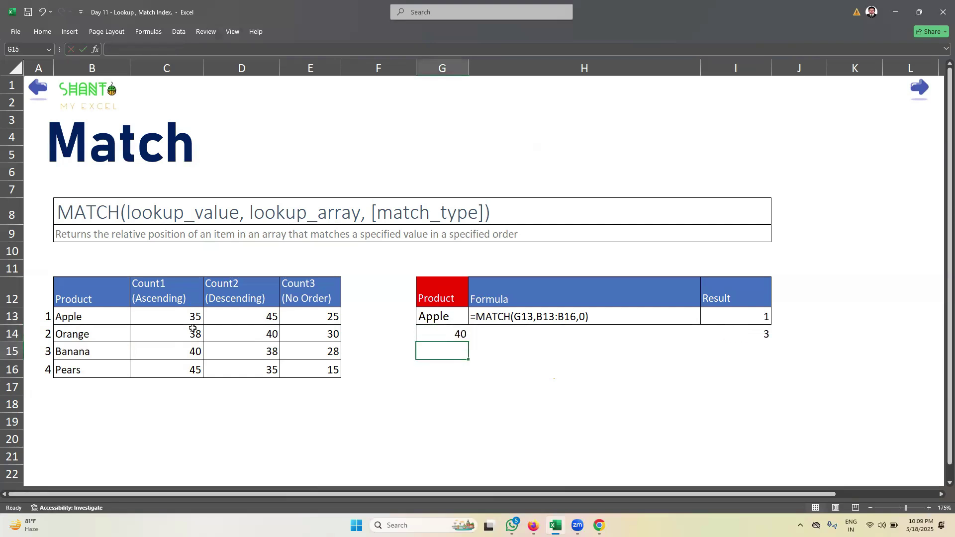
click(189, 347)
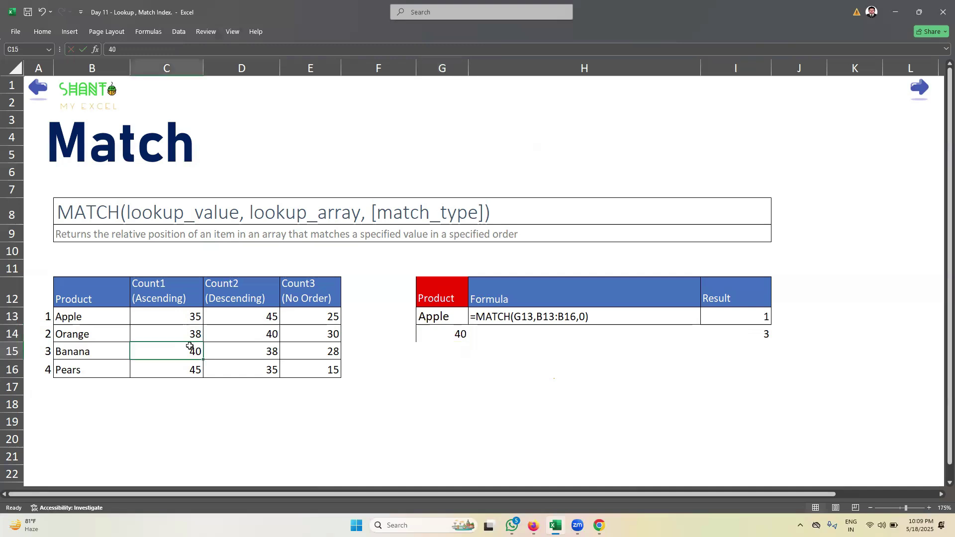
click(460, 335)
text(38)
key(Return)
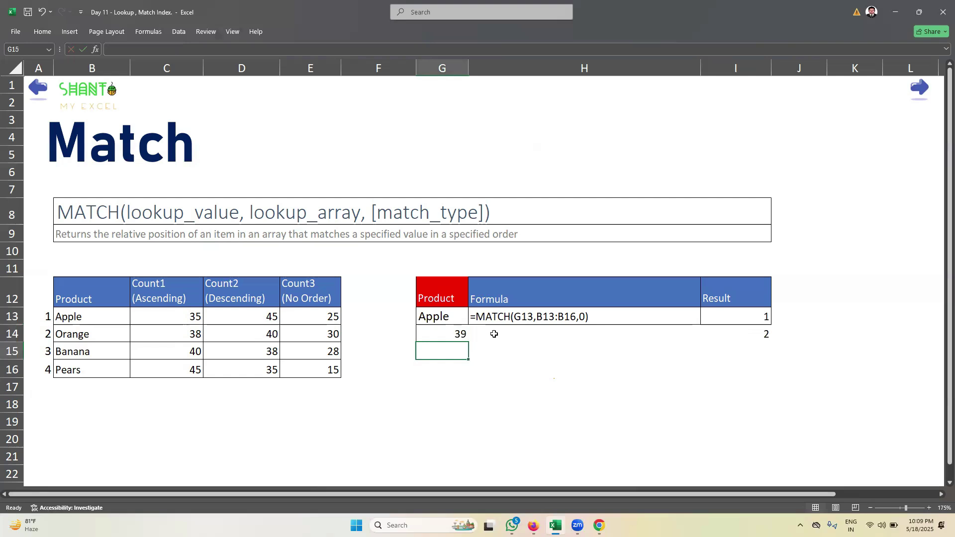
Compare the I14 MATCH formula and its lookup value in G14 with the ascending Count1 values in C13:C16
click(731, 331)
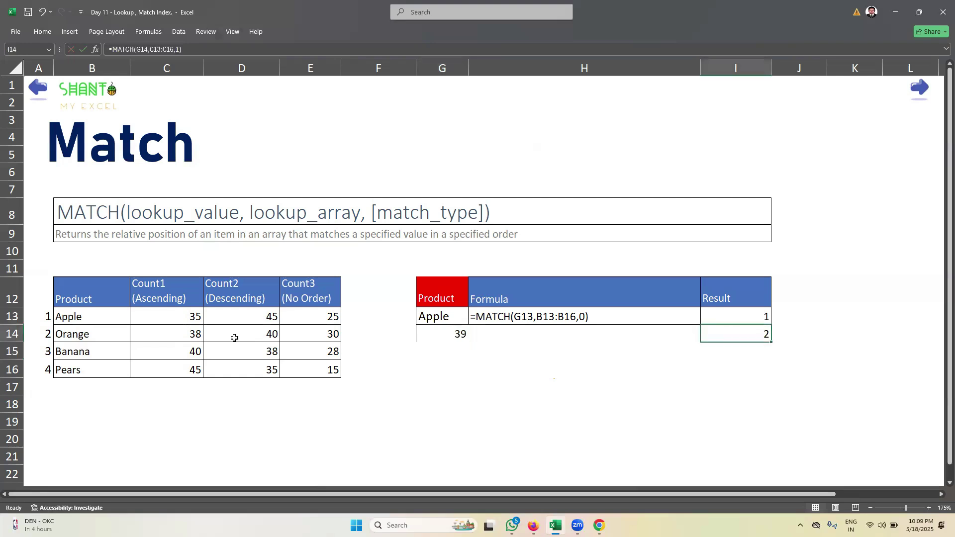
click(201, 336)
drag(188, 313, 190, 374)
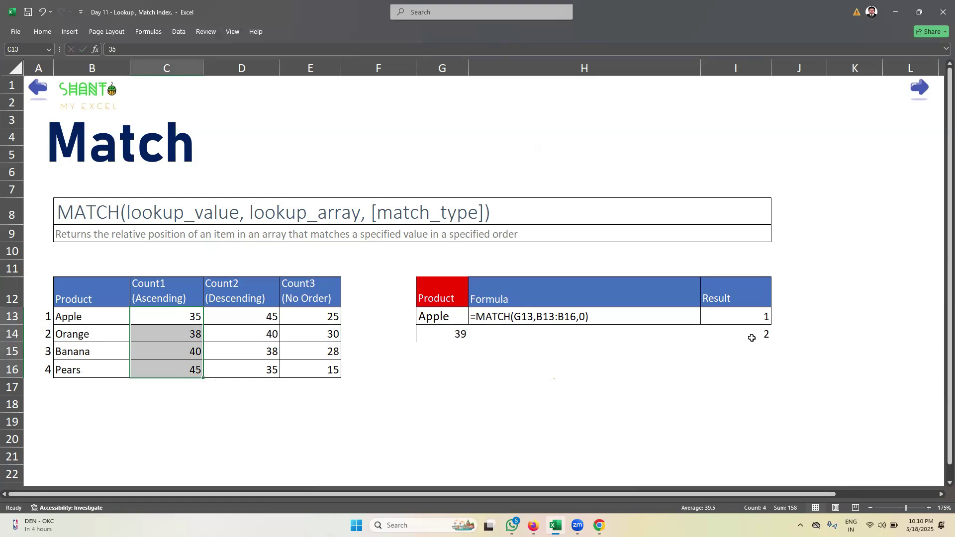
click(453, 335)
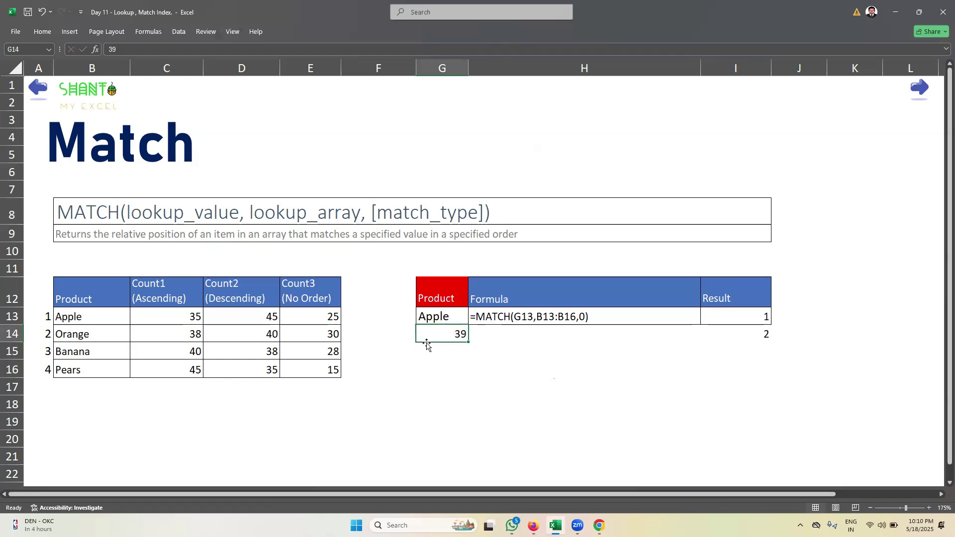
Change Orange's Count1 value in C14 to 42 and check the I14 result against the lookup value in G14
click(182, 339)
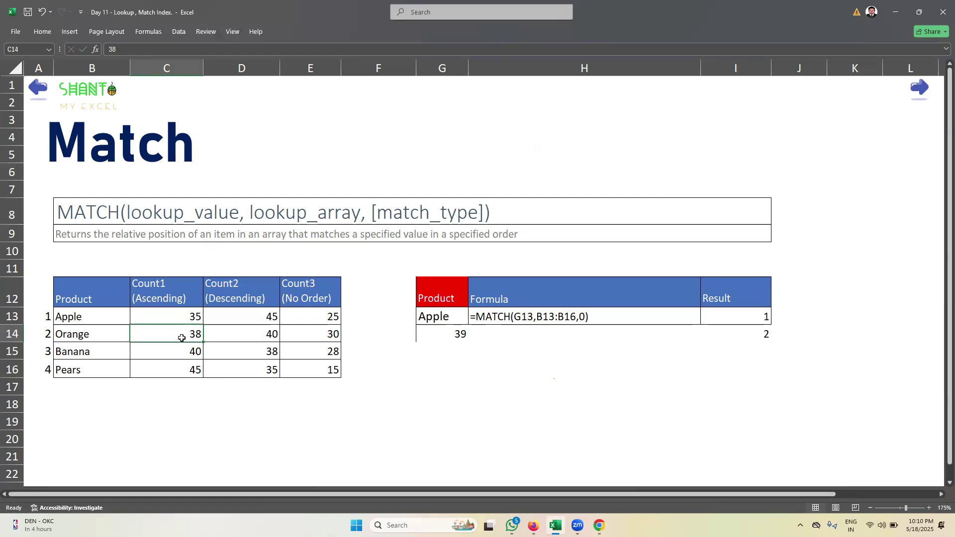
text(42)
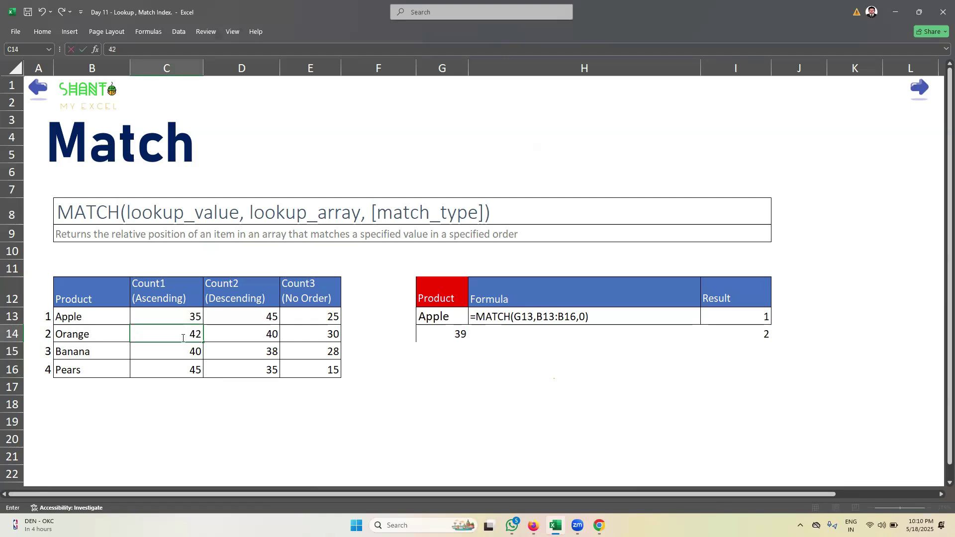
key(Return)
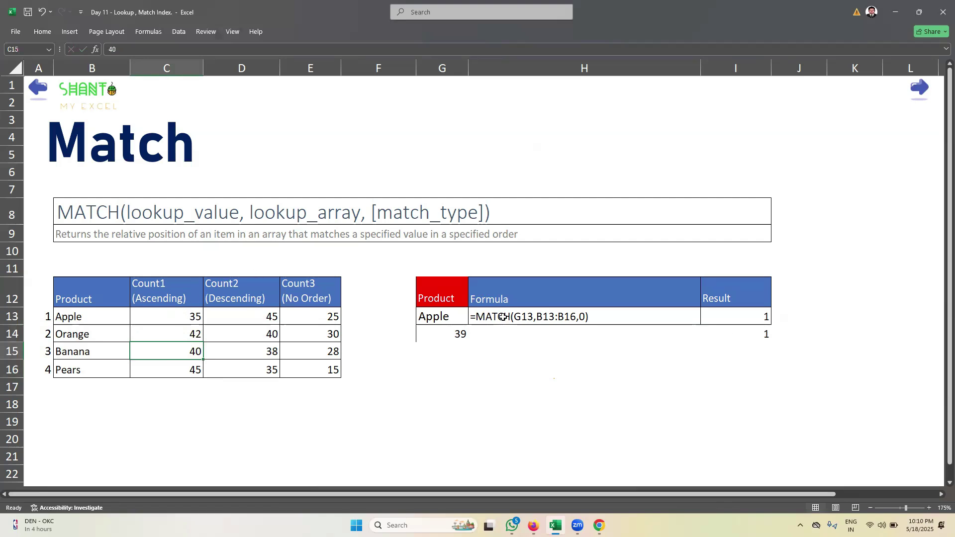
click(740, 338)
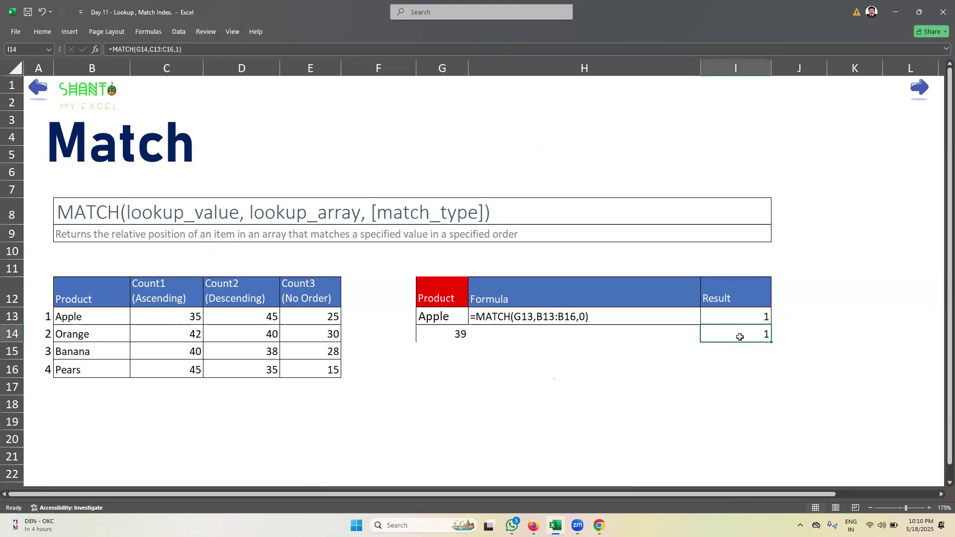
click(462, 332)
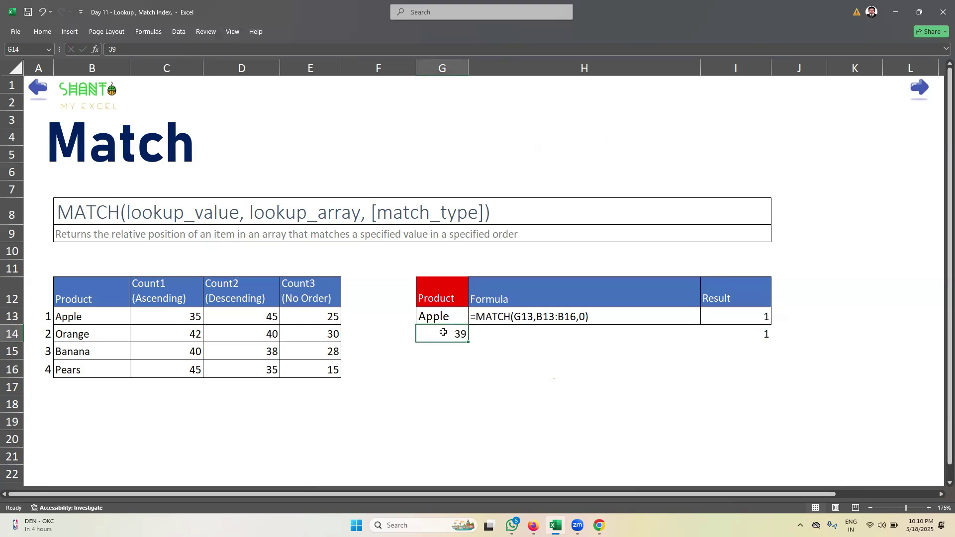
Replace the match type in the I14 MATCH formula with 0 (Exact match)
click(758, 332)
double_click(757, 333)
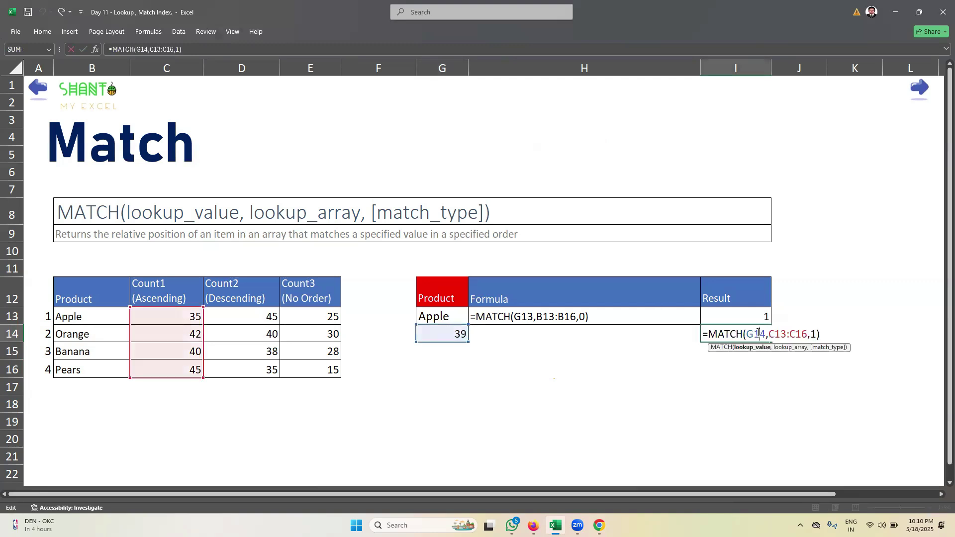
click(813, 335)
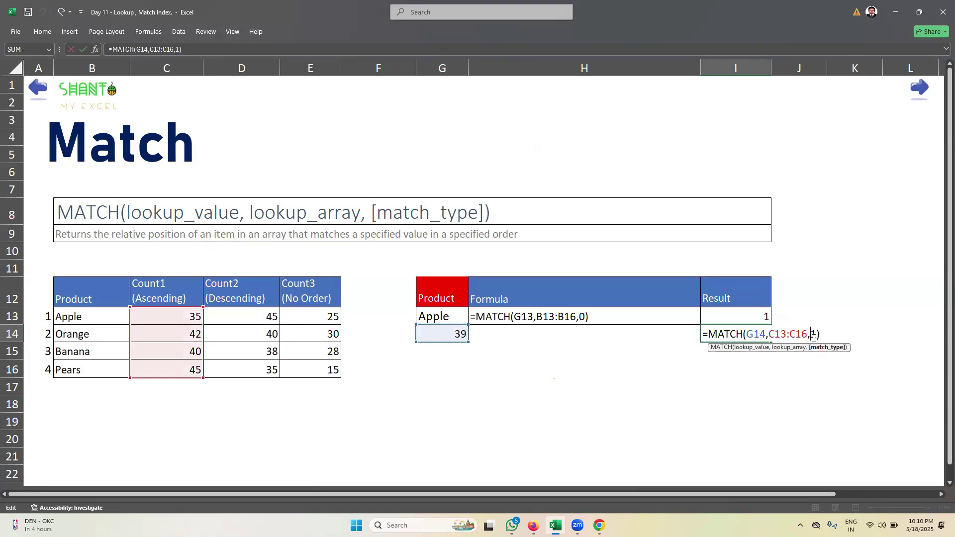
key(Delete)
key(Delete)
key(BackSpace)
text(,)
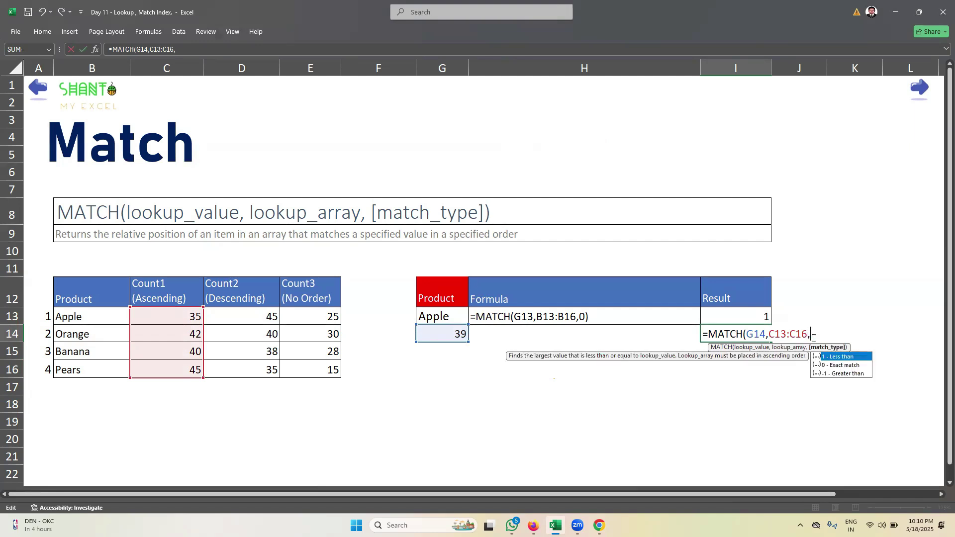
key(Down)
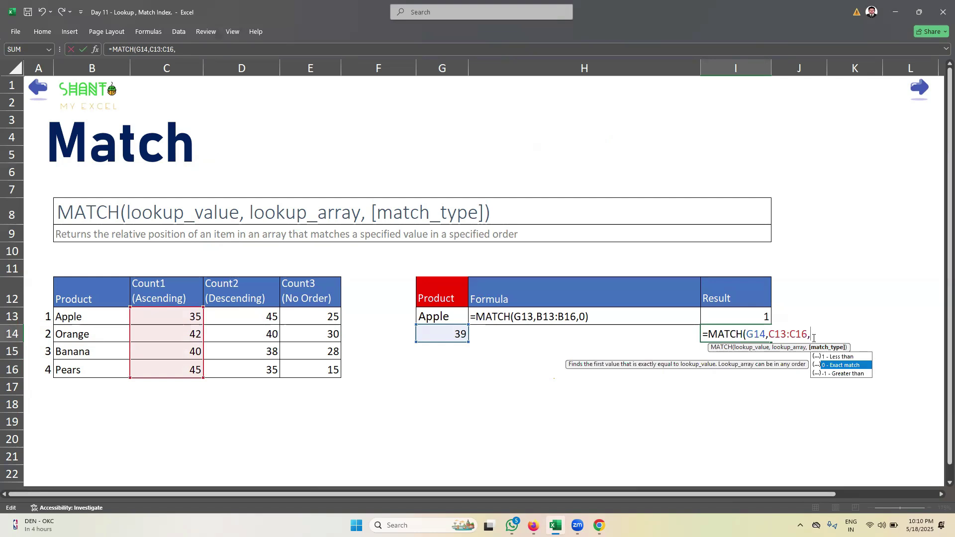
key(Tab)
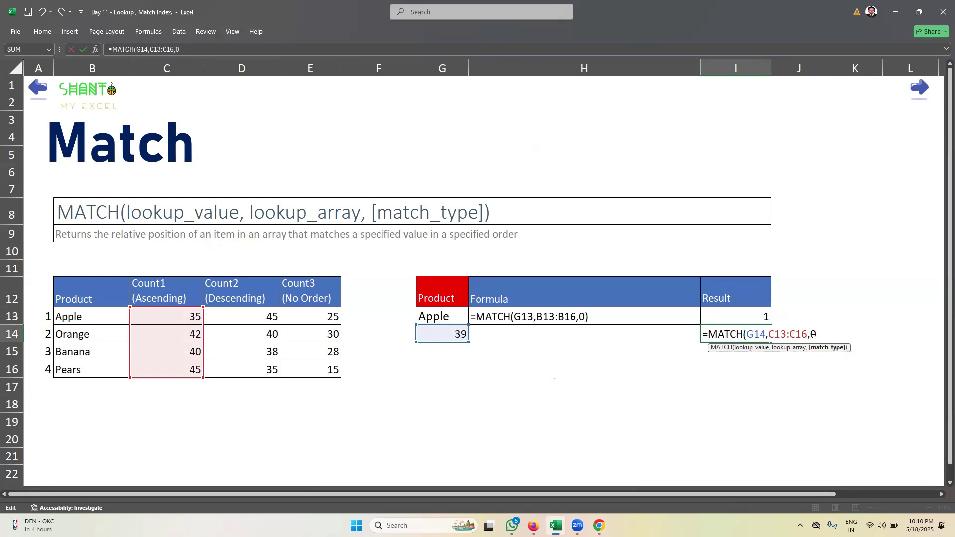
text())
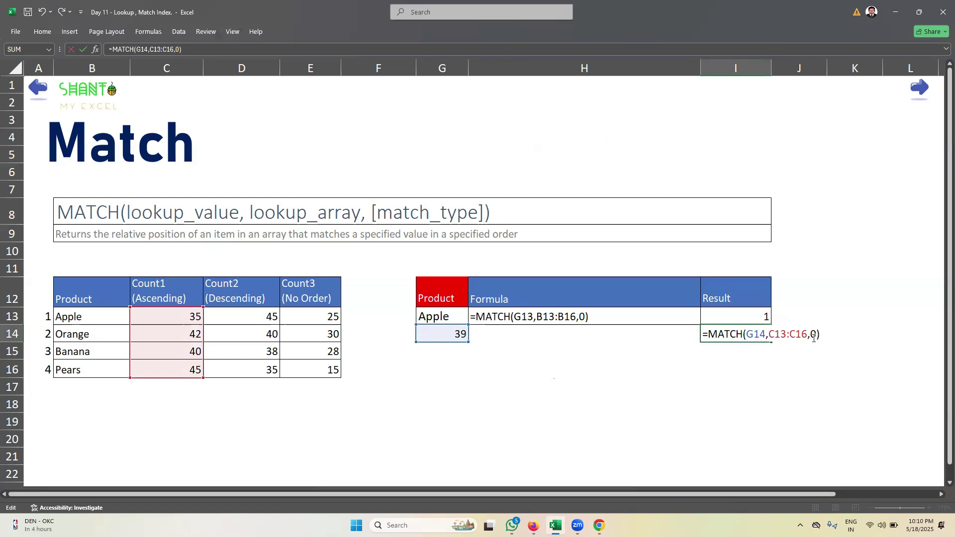
key(Return)
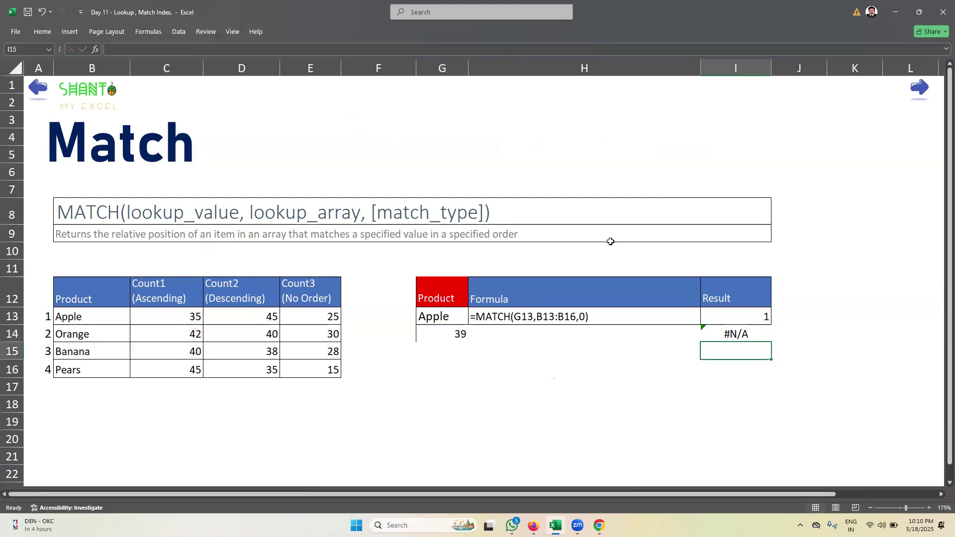
Set Apple's Count1 value in C13 to 39 so that it equals the lookup value in G14
click(441, 340)
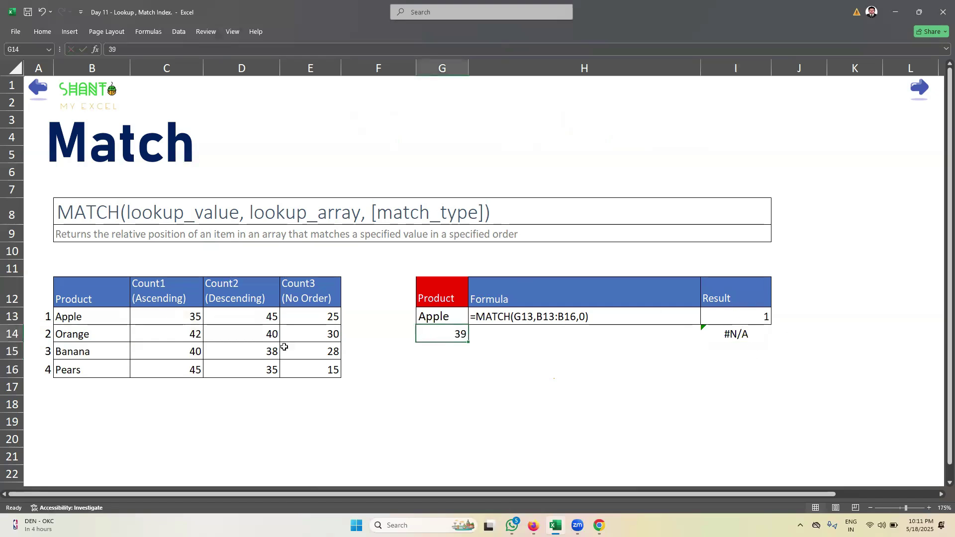
click(195, 319)
text(39)
key(Return)
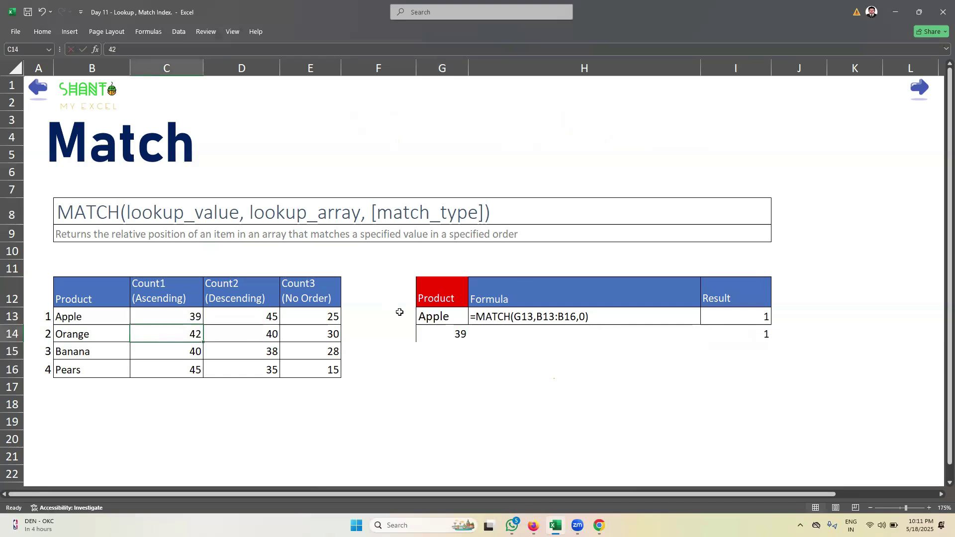
Reset the I14 formula's match type to 0 for an exact lookup of G14 in C13:C16
double_click(762, 333)
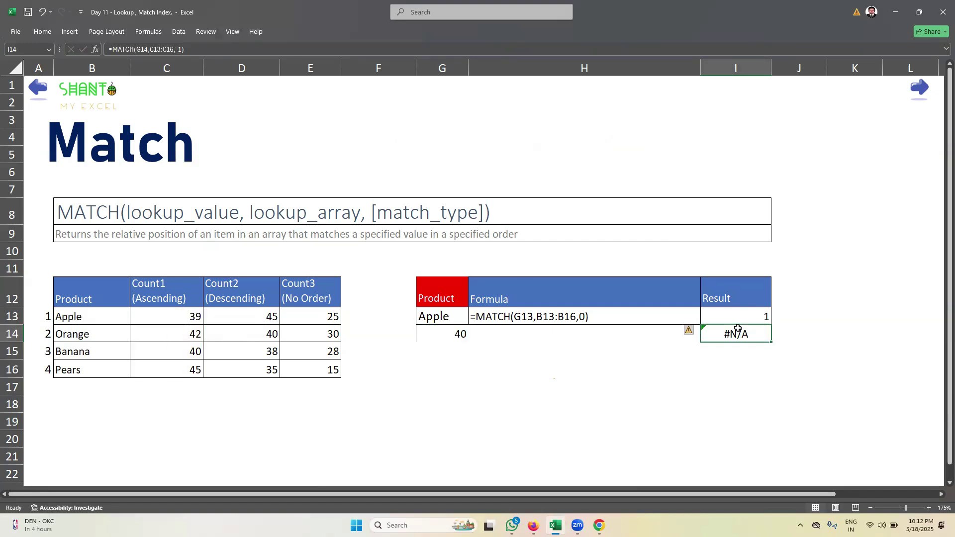
double_click(738, 328)
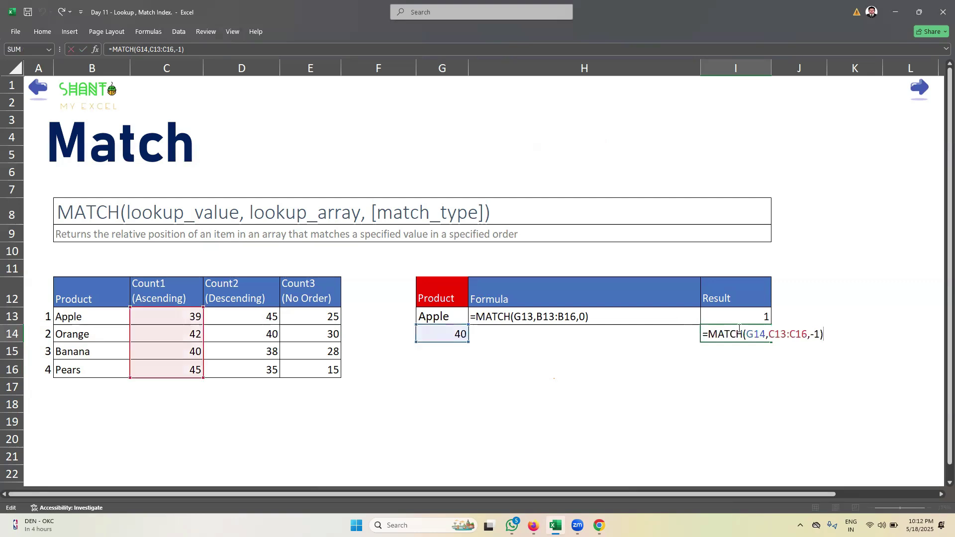
key(BackSpace)
key(BackSpace)
key(BackSpace)
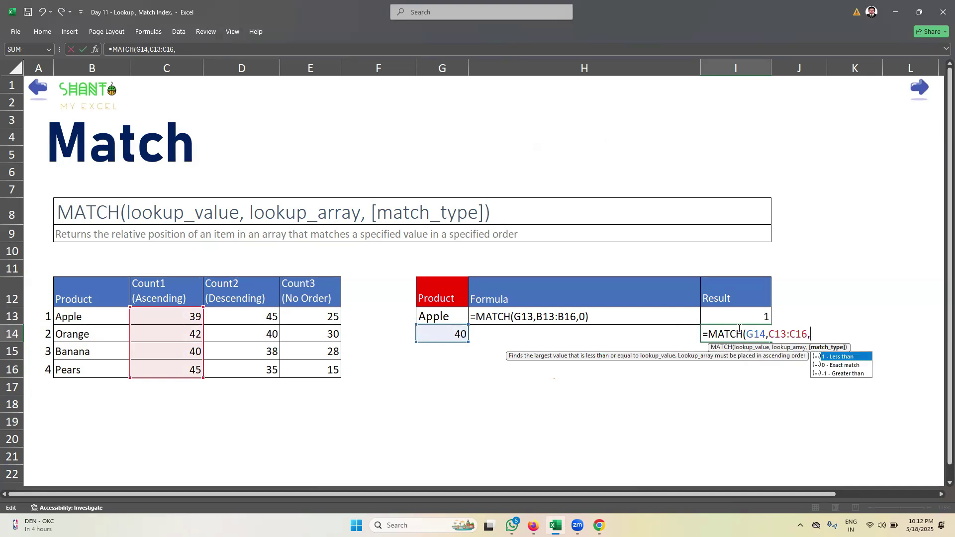
key(Down)
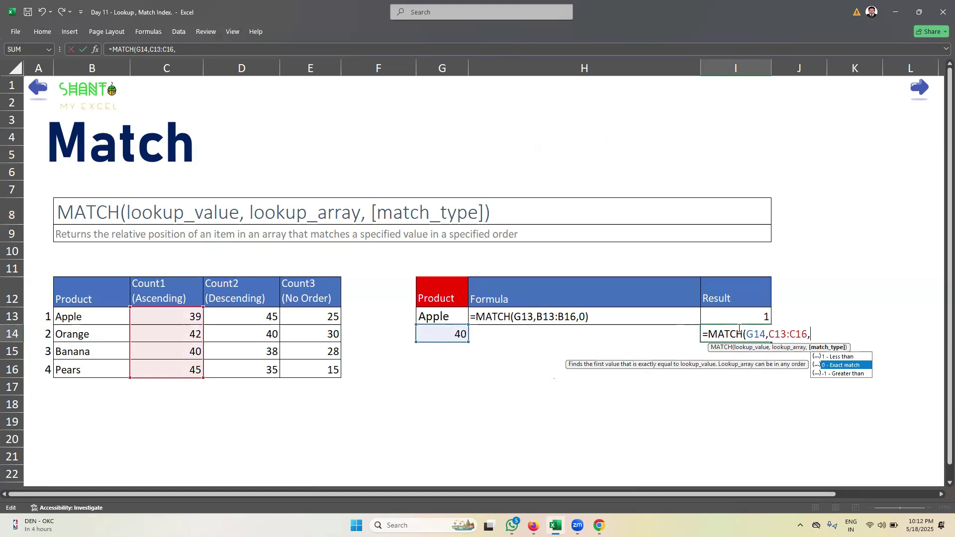
key(Tab)
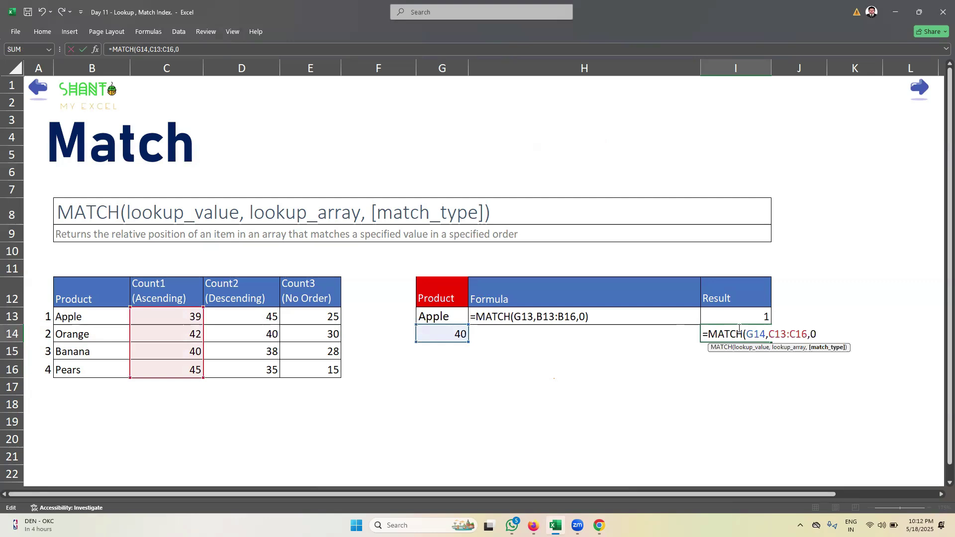
key(Return)
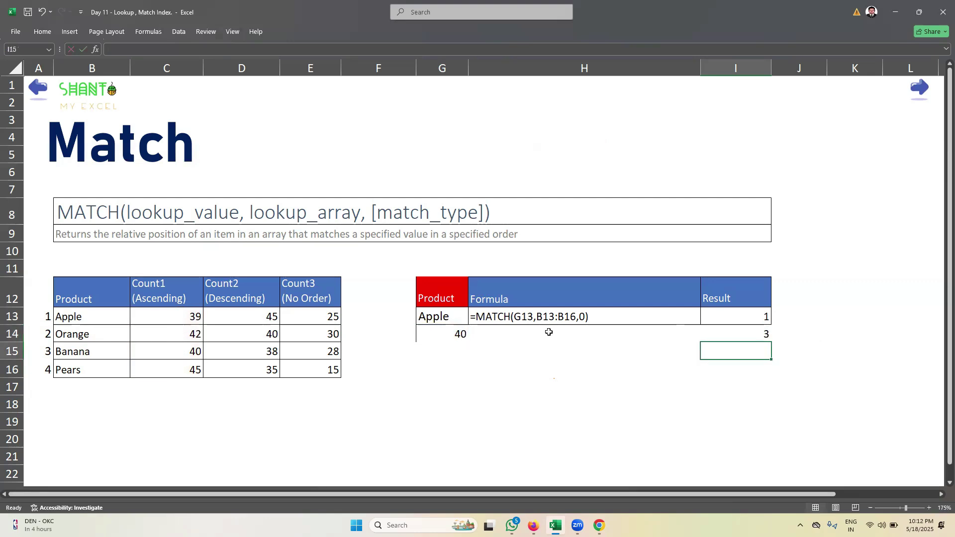
Test the exact-match formula in I14 by entering 50 as the lookup value in G14
click(454, 335)
text(50)
key(Return)
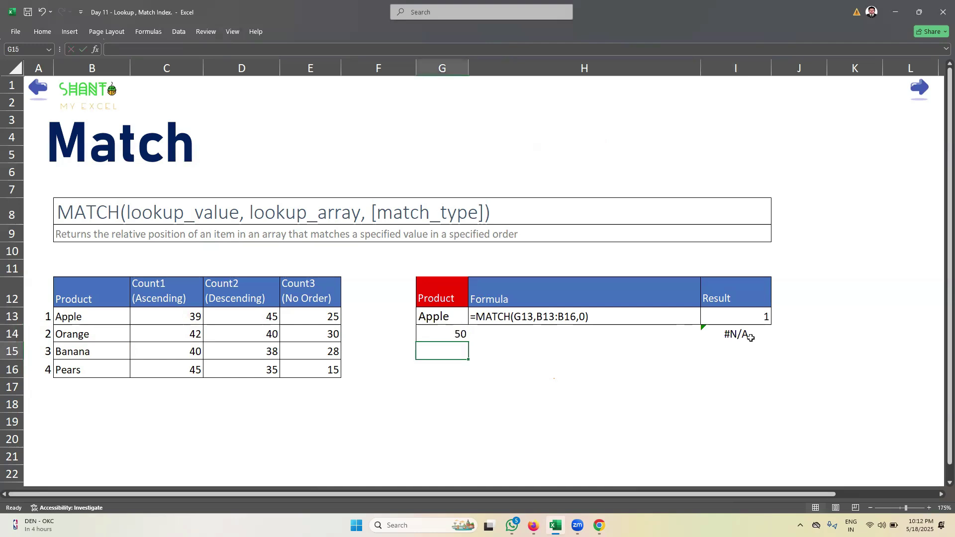
click(751, 338)
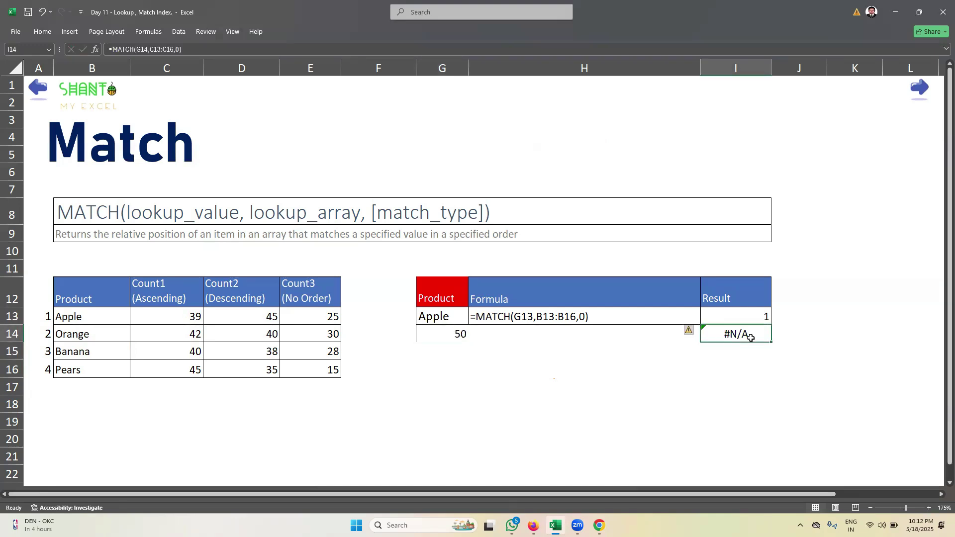
Wrap the I14 MATCH formula in IFERROR with "Not found" as the value_if_error text
double_click(751, 338)
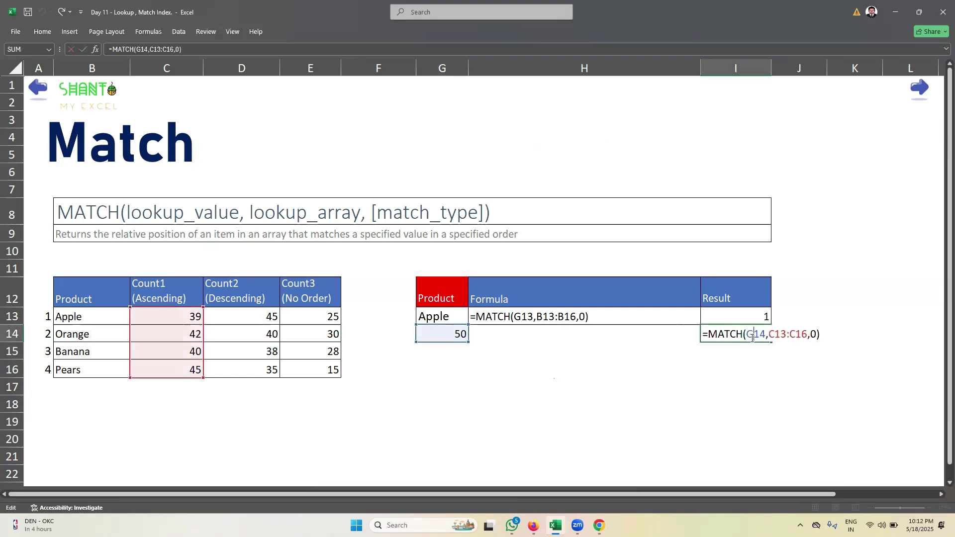
click(710, 334)
text(ife)
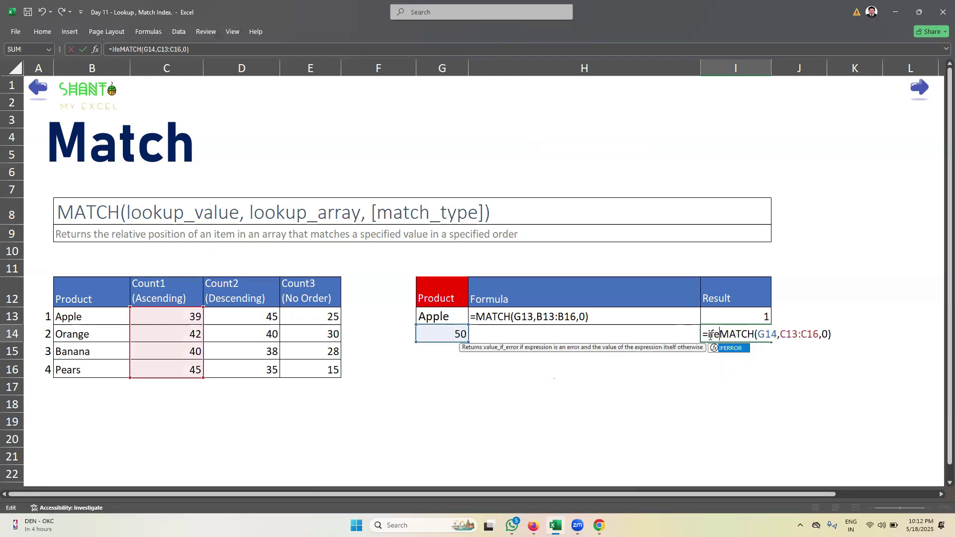
key(Tab)
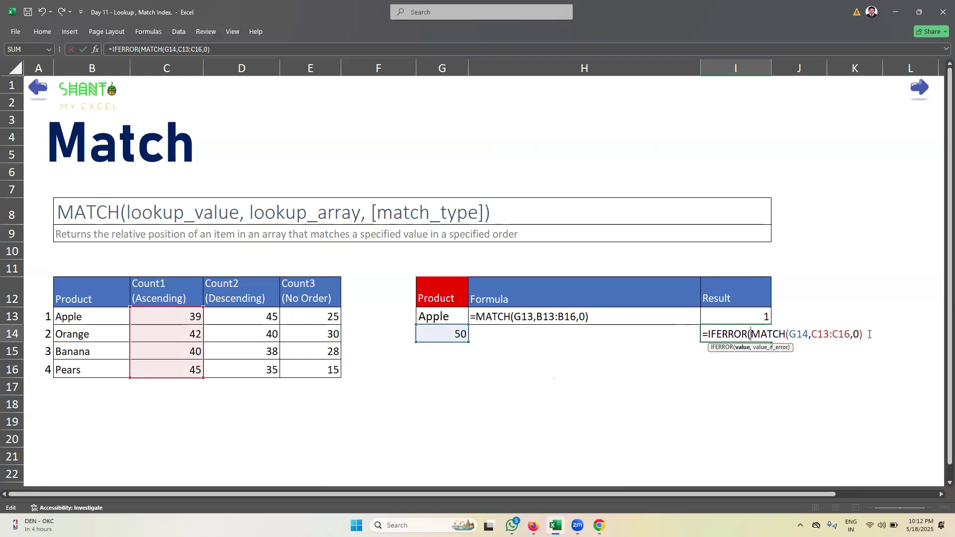
click(869, 334)
text(,)
text("Not fo)
text(nd)
key(BackSpace)
key(BackSpace)
key(BackSpace)
text(ound)
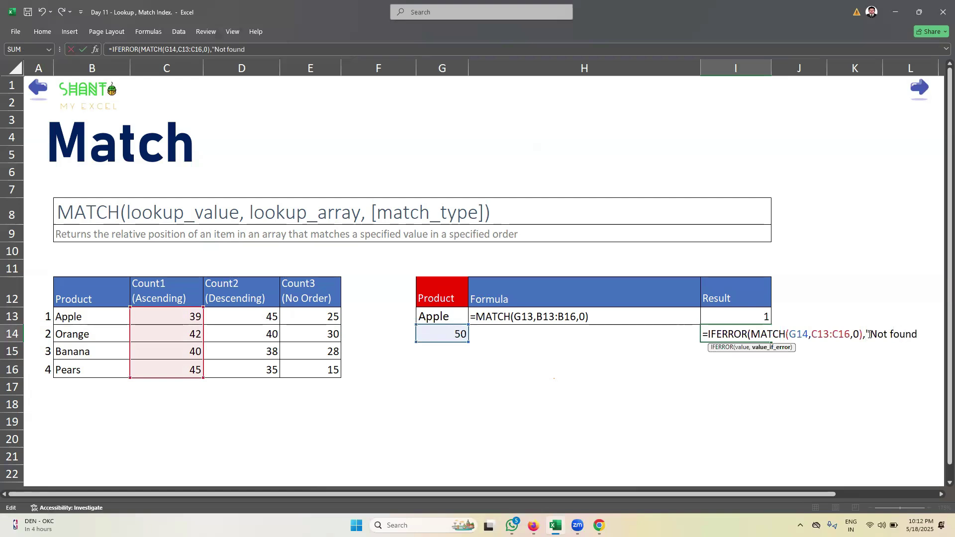
text("))
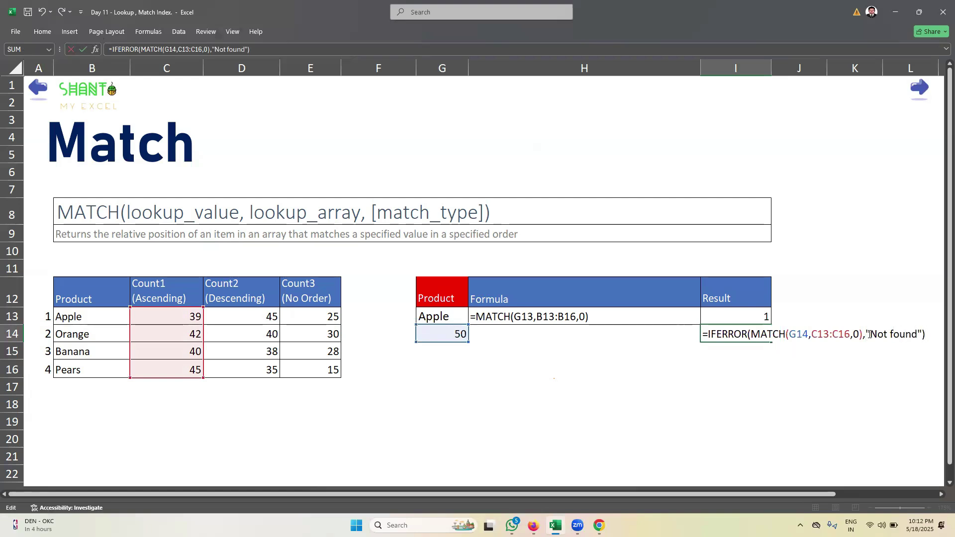
key(Return)
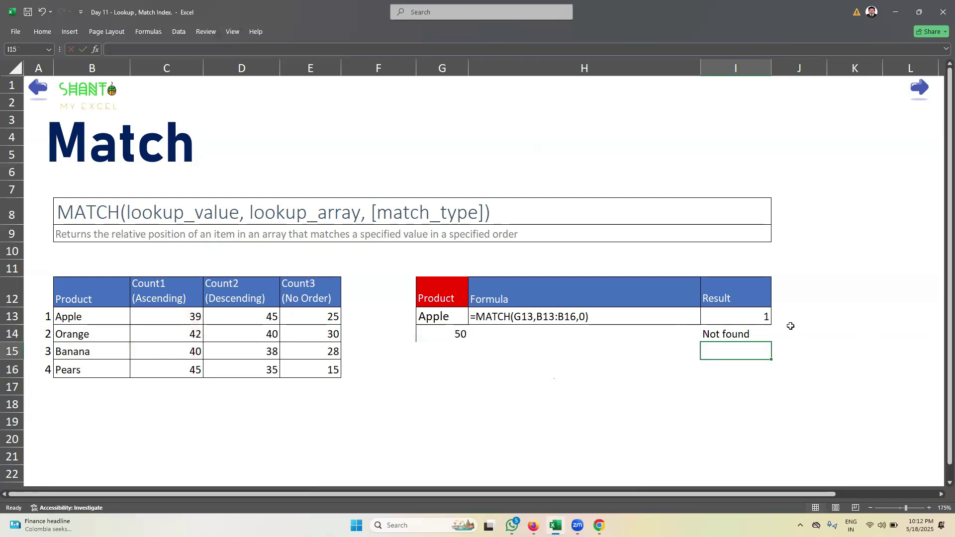
Test the IFERROR formula by entering lookup values 45, 42 and 41 in G14
click(462, 334)
text(45)
key(Return)
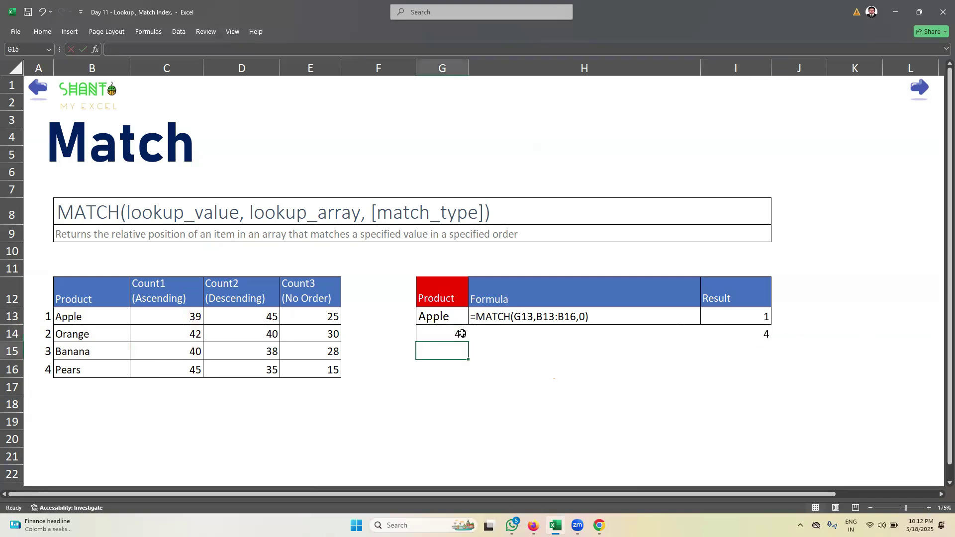
click(461, 333)
text(42)
key(Return)
click(461, 334)
text(41)
key(Return)
Clear the test lookup value and formula from G14:I14 and return to the example formula in I13
click(754, 330)
drag(754, 330, 450, 337)
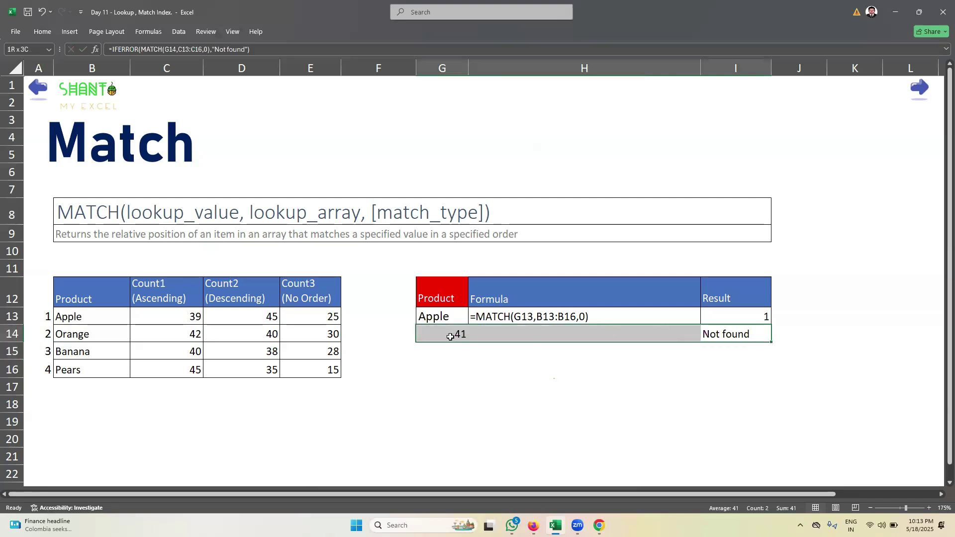
key(Delete)
click(470, 392)
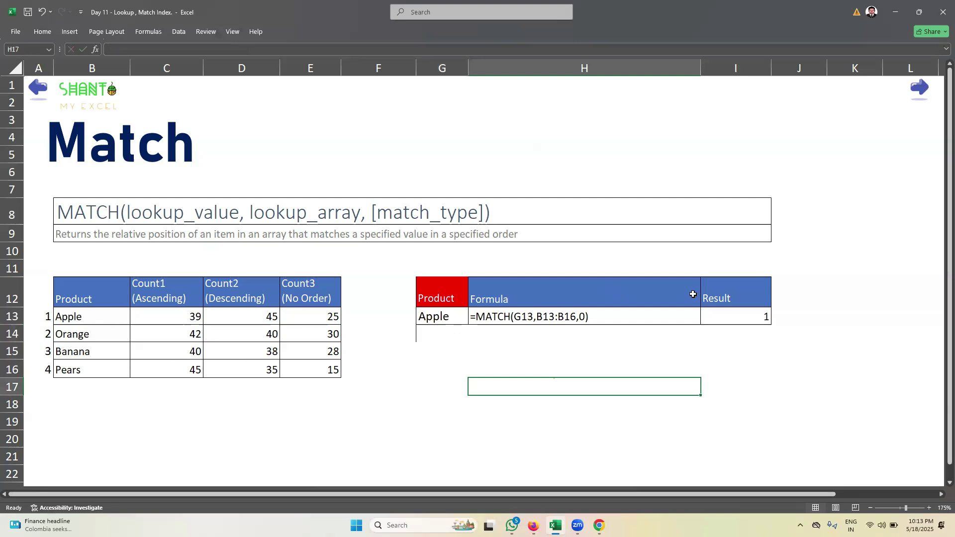
click(726, 315)
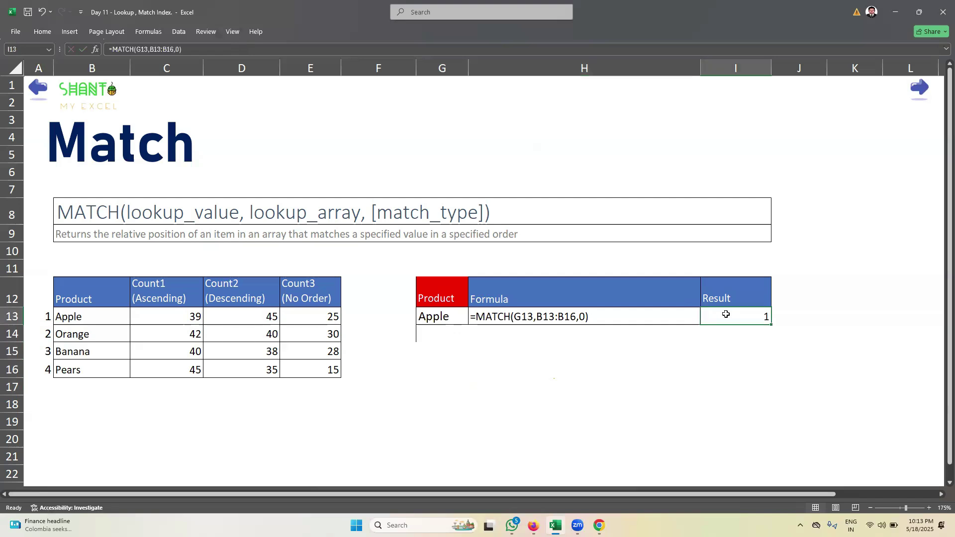
Re-enter the formula =MATCH(G13,B13:B16,0) in I13 to find the product's exact-match position
text(=match)
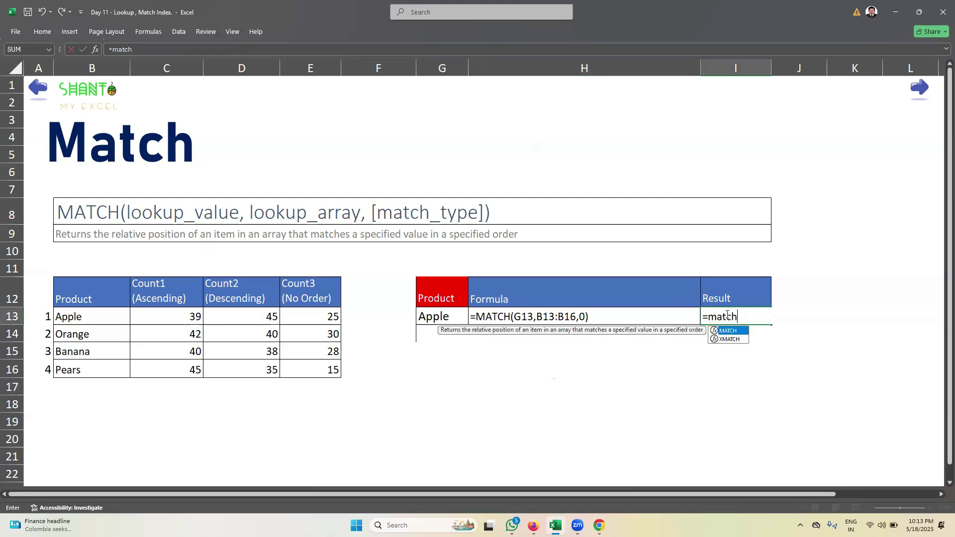
key(Tab)
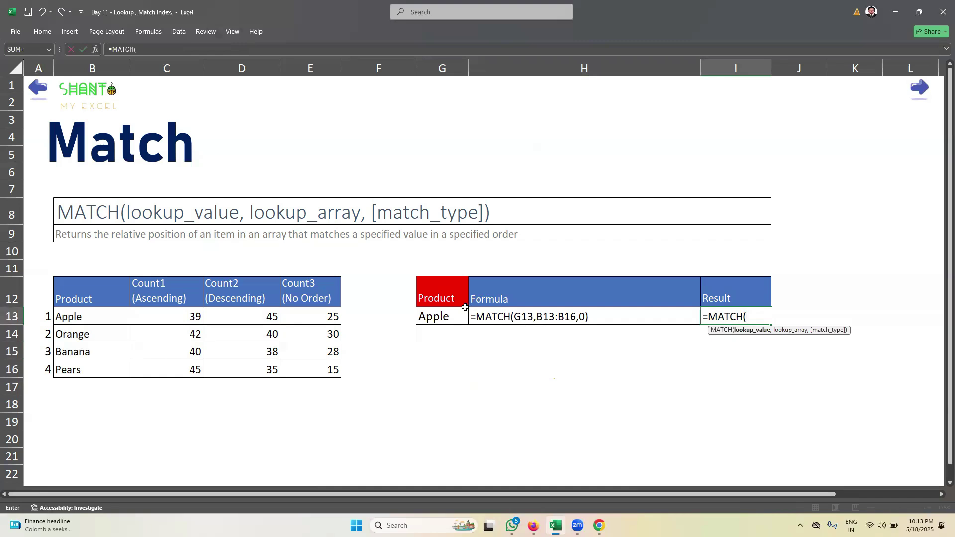
click(449, 311)
text(,)
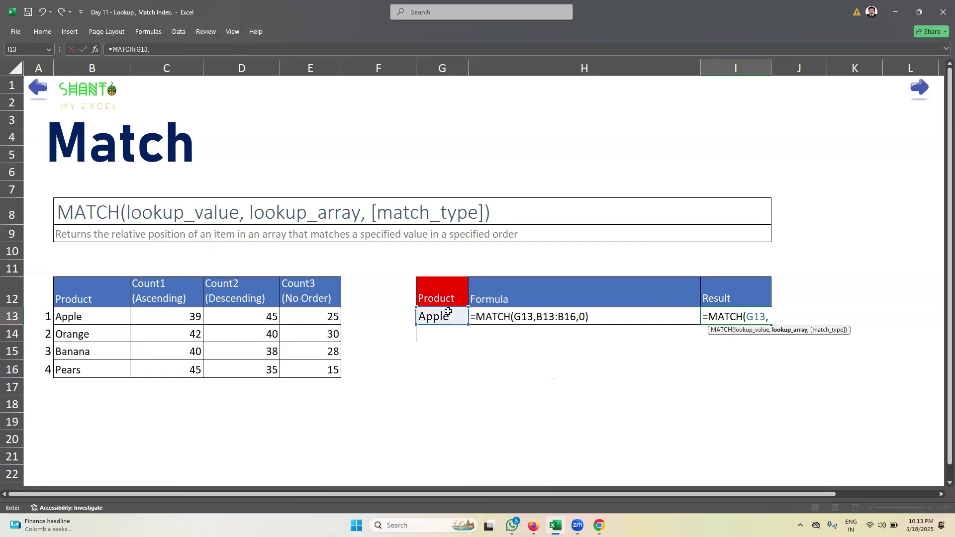
drag(112, 312, 107, 369)
text(,)
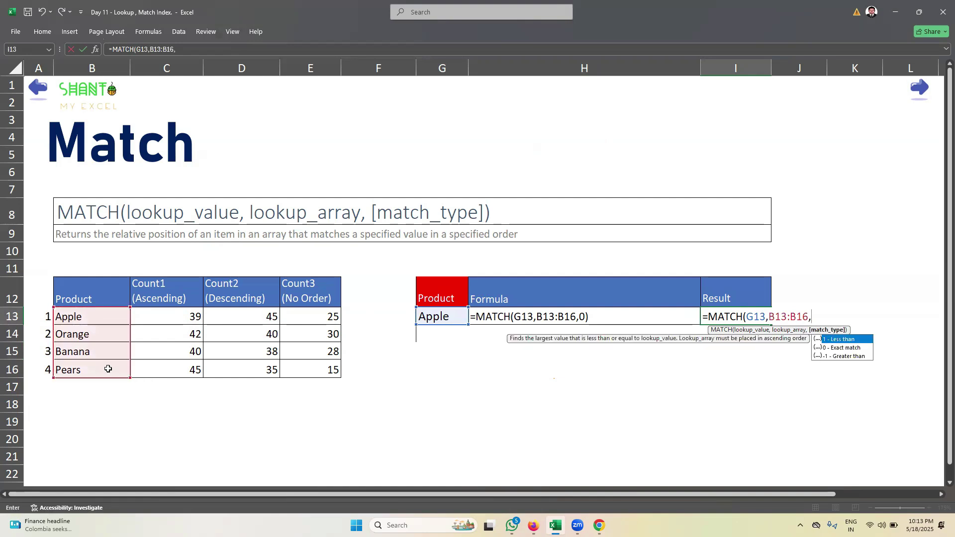
text(0)
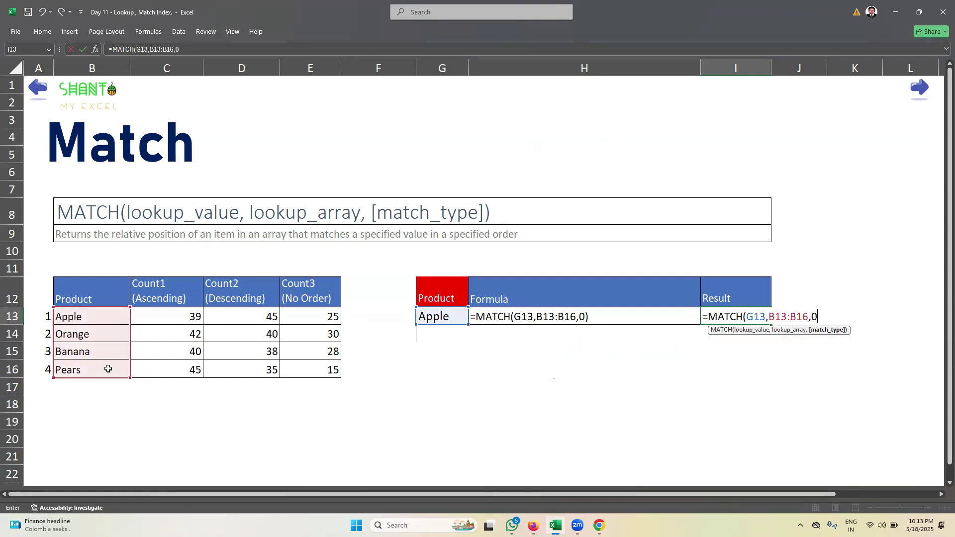
text())
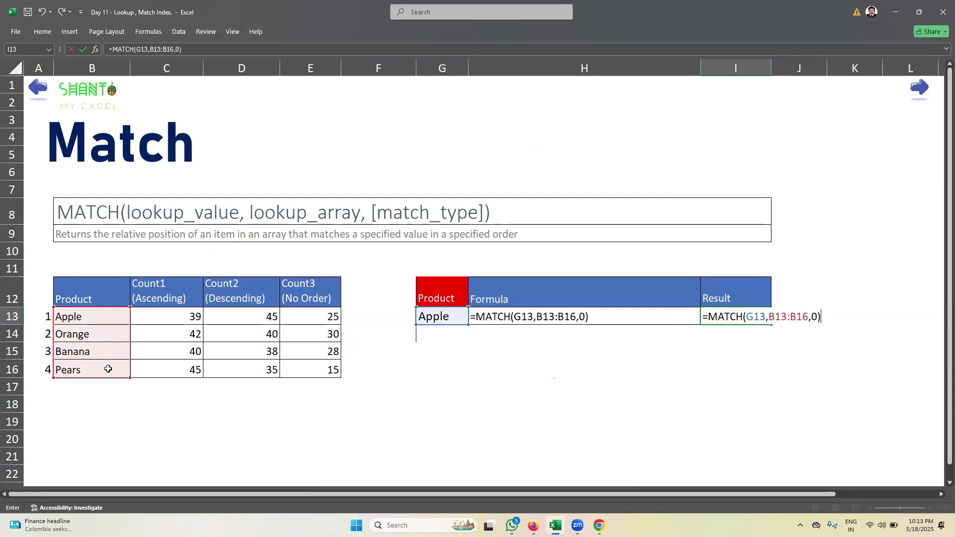
key(Return)
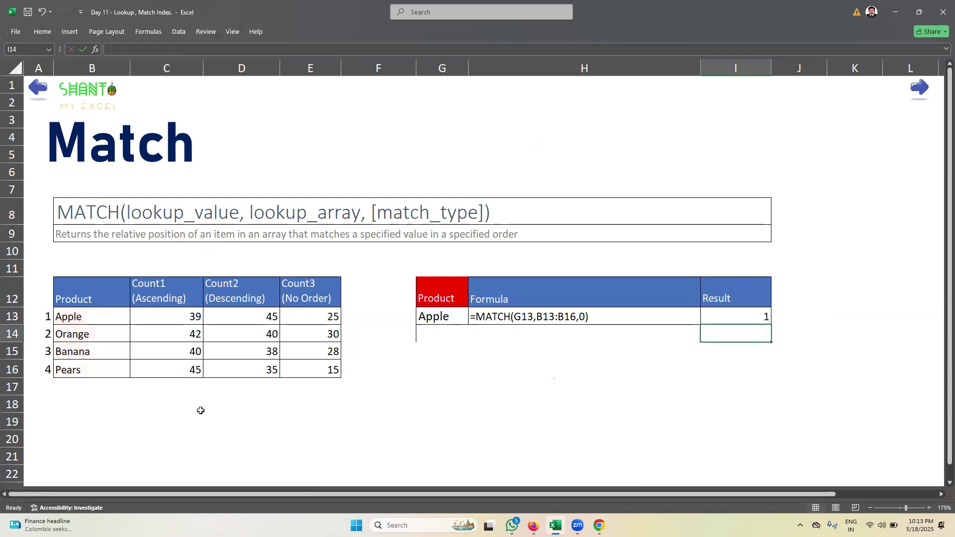
Test the product MATCH formula by changing the lookup value in G13 to Banana
click(436, 320)
text(Ba)
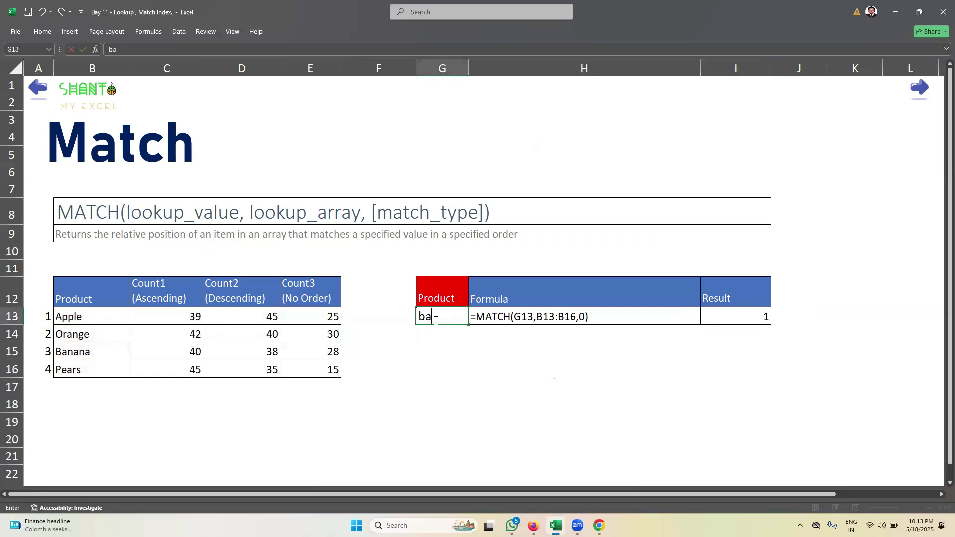
key(BackSpace)
key(BackSpace)
text(Banana)
key(Return)
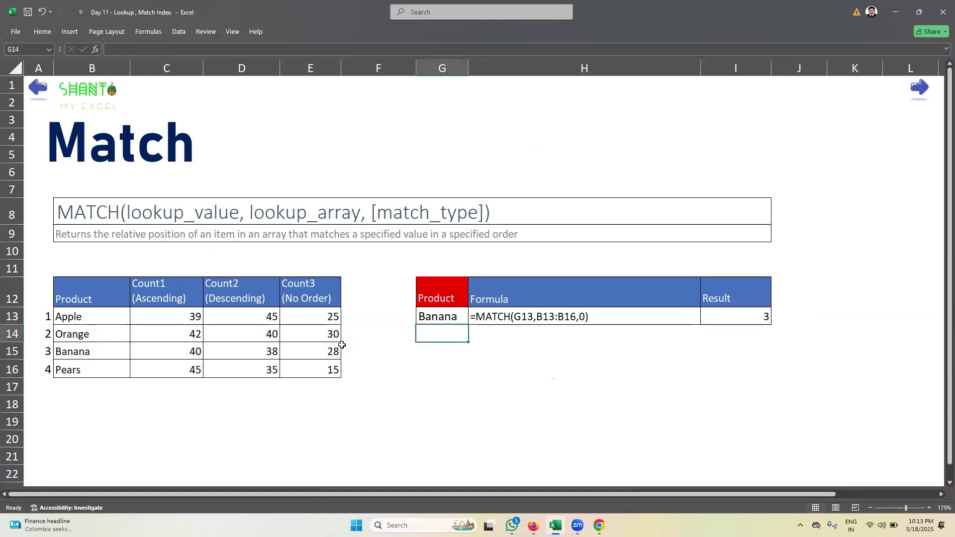
click(404, 391)
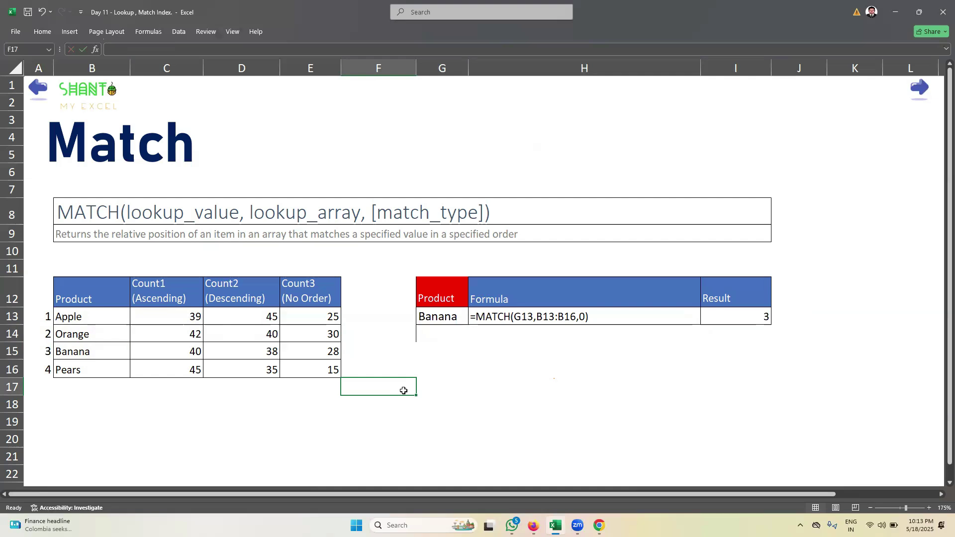
Go to the Index - Match sheet and enter the question "Q: Find Job title following this ID ." in J16
click(925, 95)
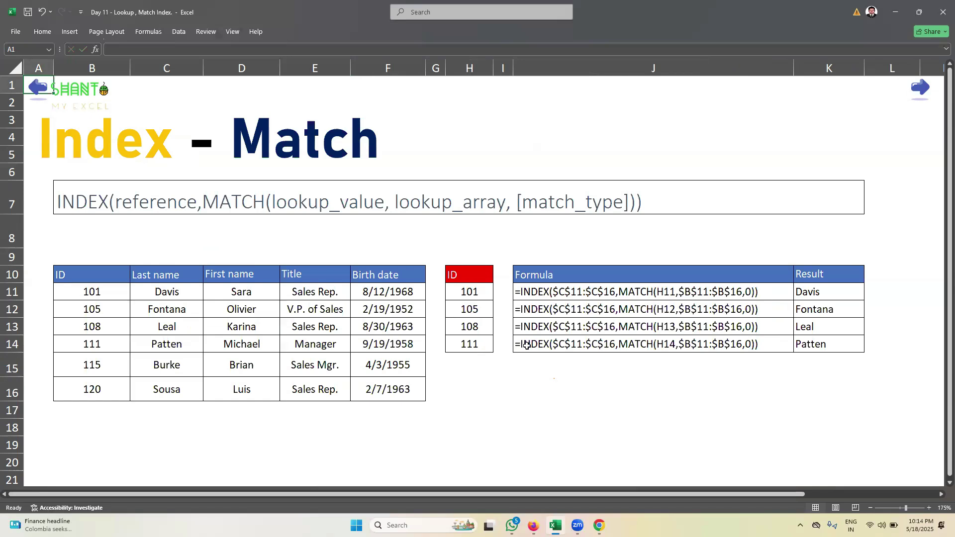
click(573, 392)
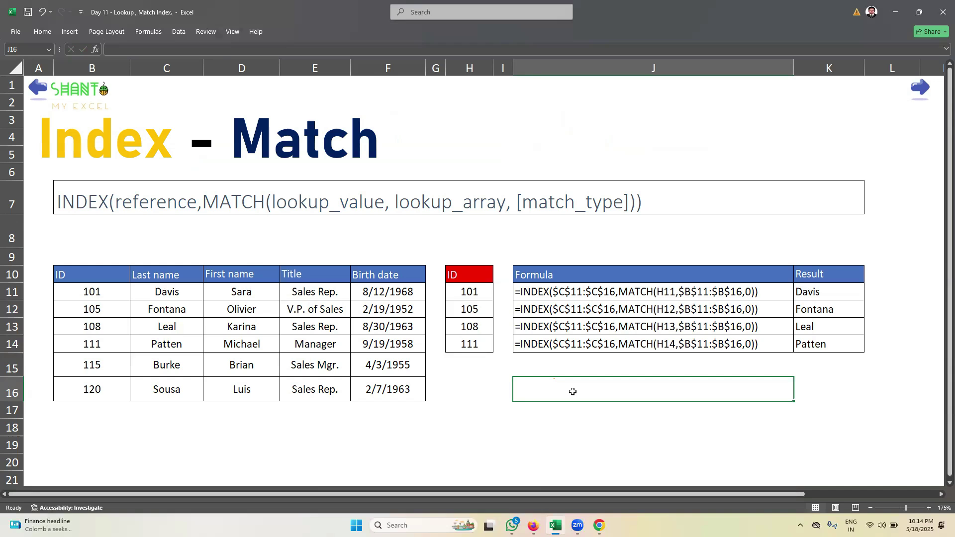
text(Q:n)
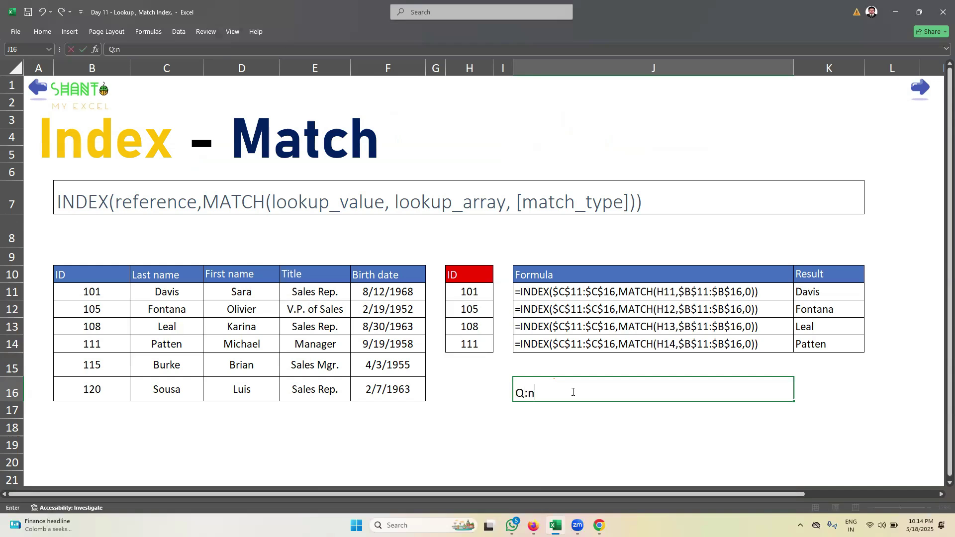
key(BackSpace)
text(Find Job title)
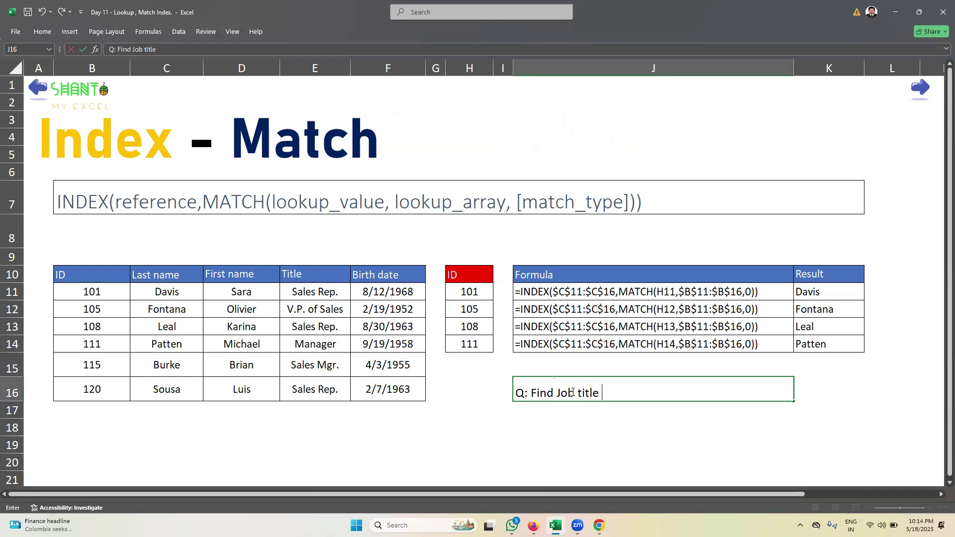
text(following th)
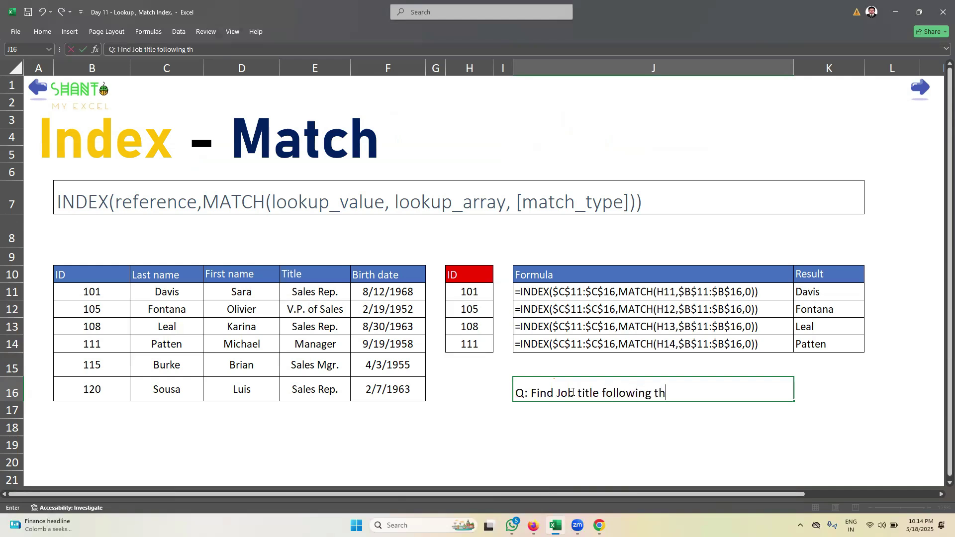
text(is ID g)
key(BackSpace)
key(BackSpace)
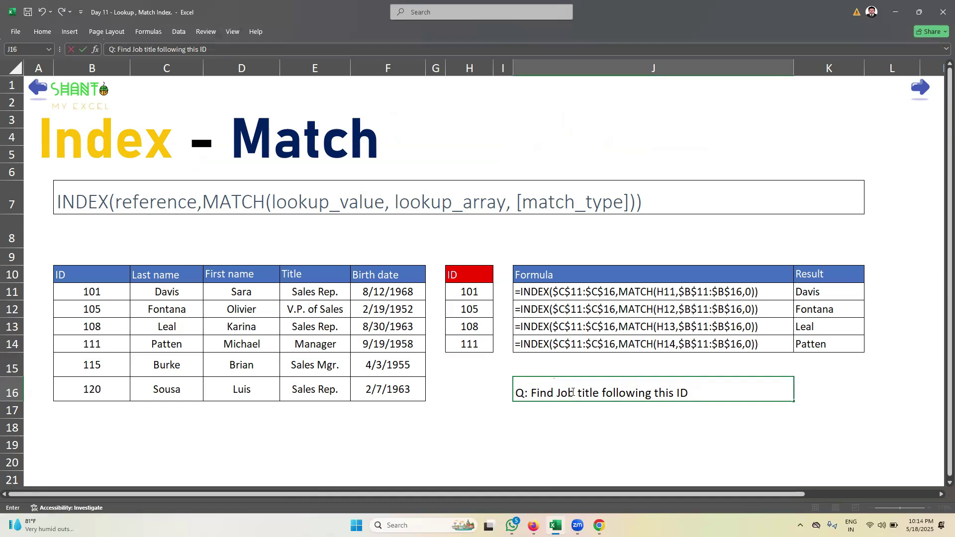
text(.)
key(Return)
Copy the red-headed ID list in H10:H14 and paste it starting at H17
drag(473, 280, 472, 343)
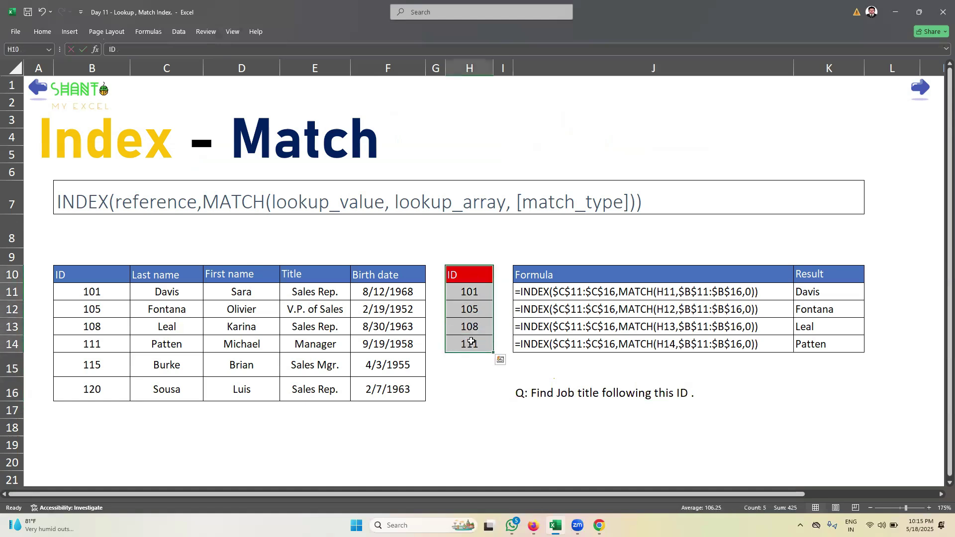
key(ctrl+c)
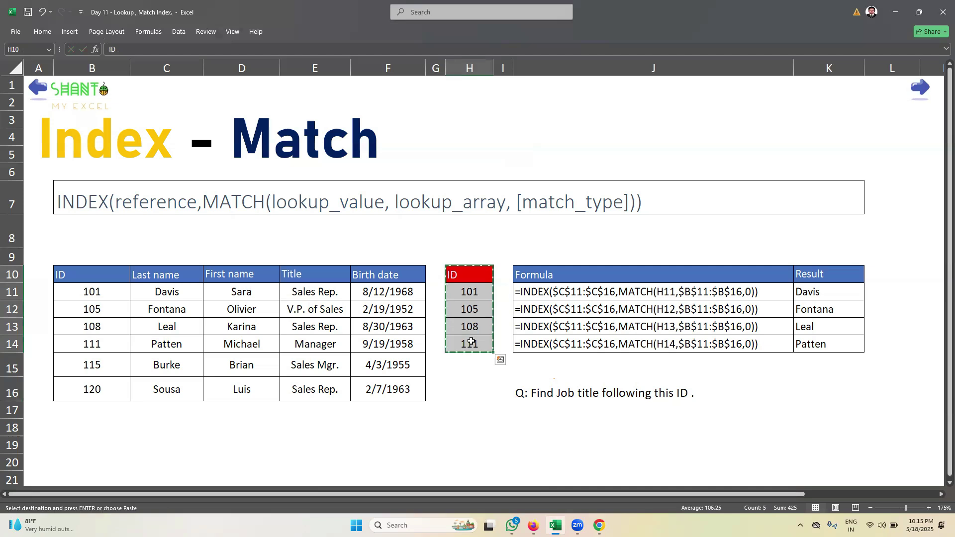
click(484, 410)
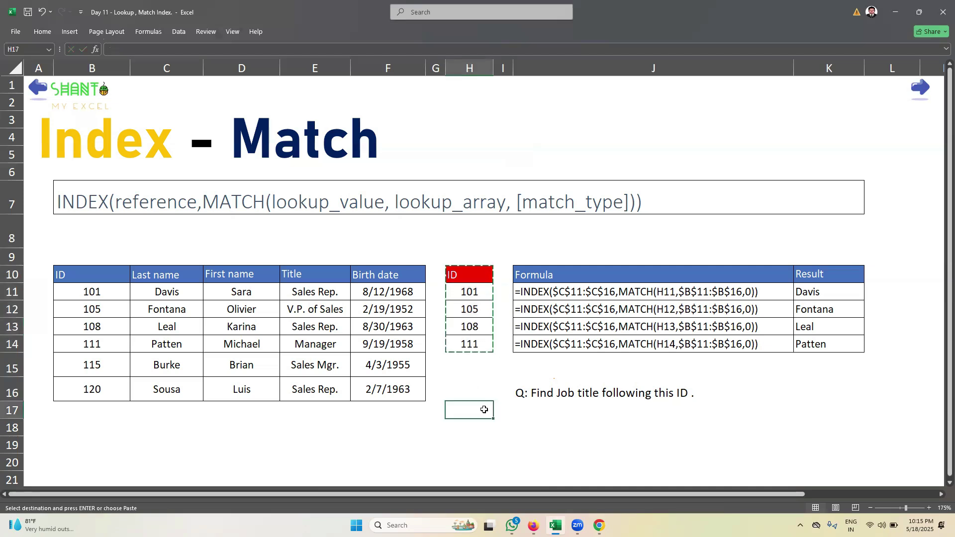
key(ctrl+v)
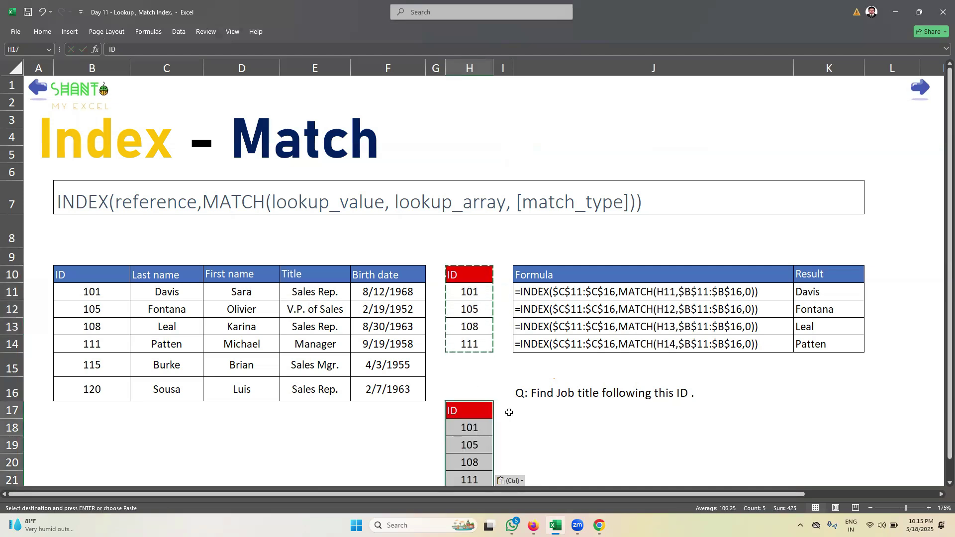
click(509, 413)
click(520, 416)
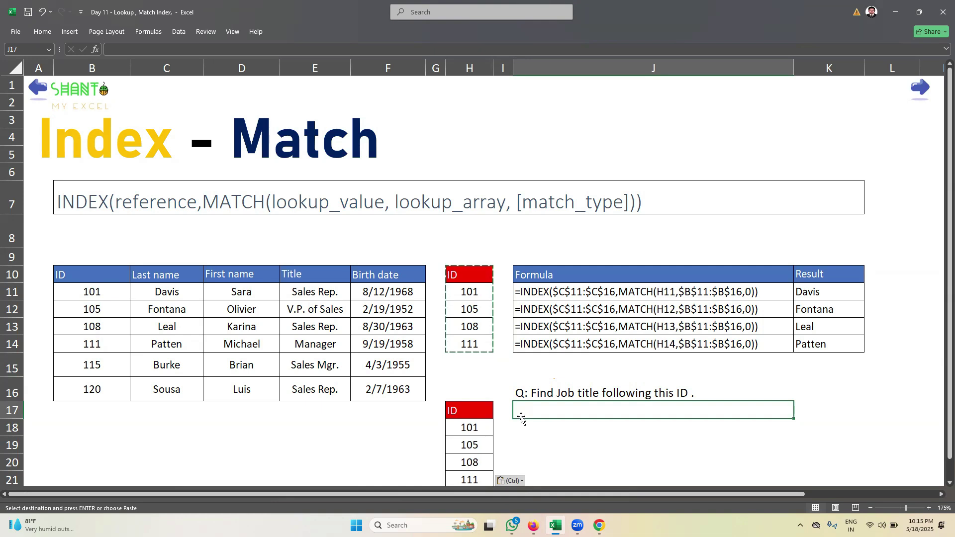
click(521, 428)
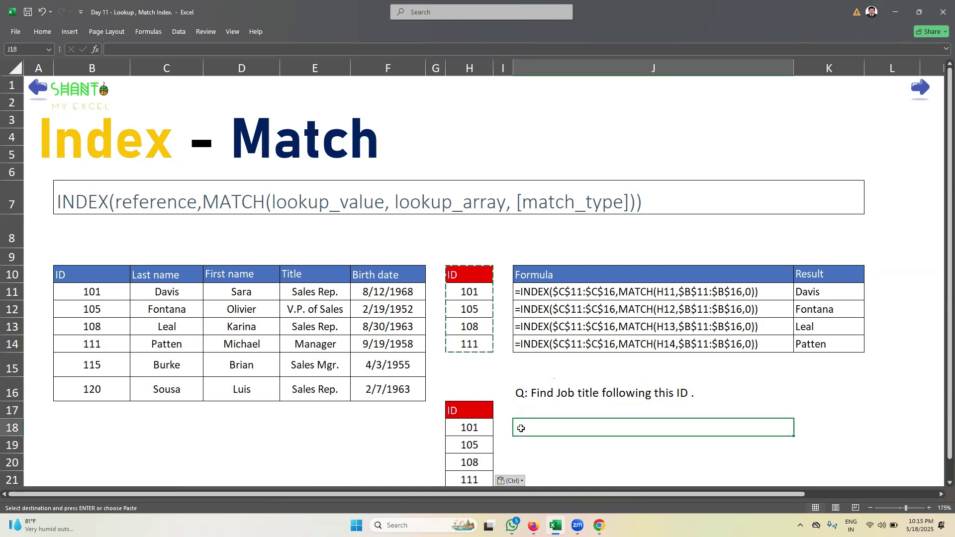
click(568, 393)
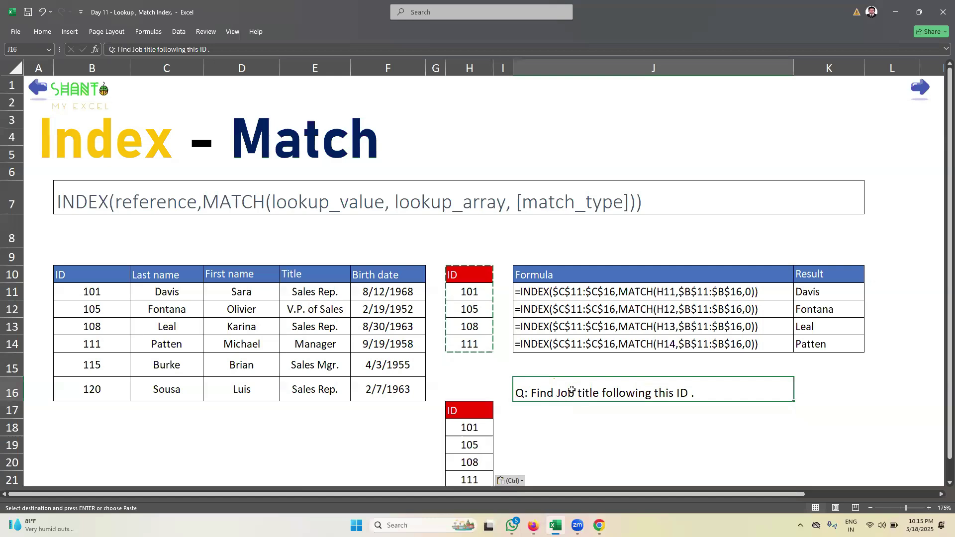
click(550, 421)
text(-)
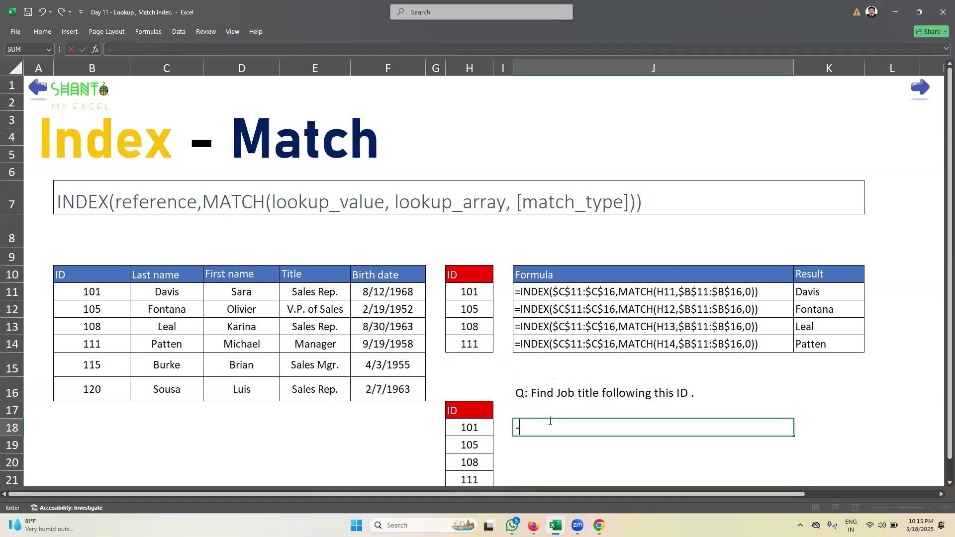
text(inde)
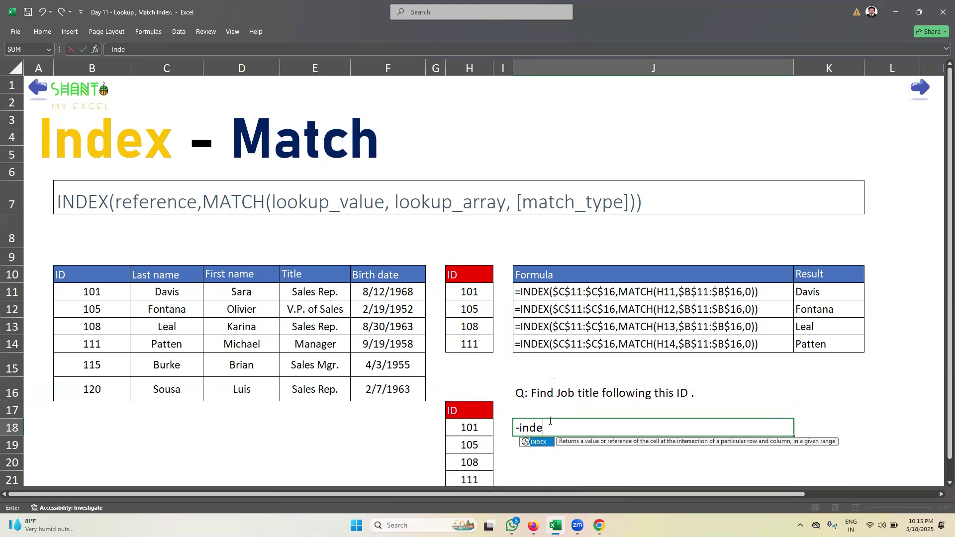
key(Tab)
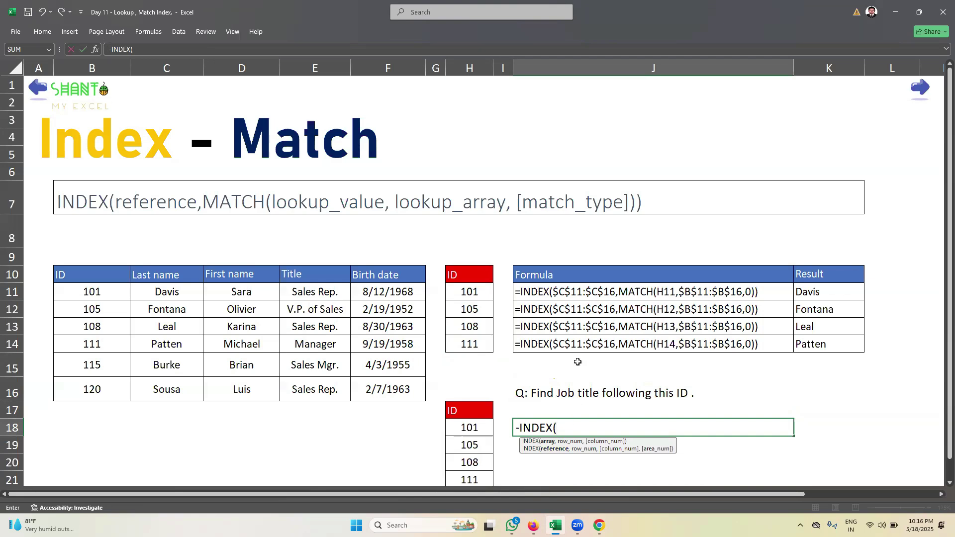
drag(334, 287, 344, 386)
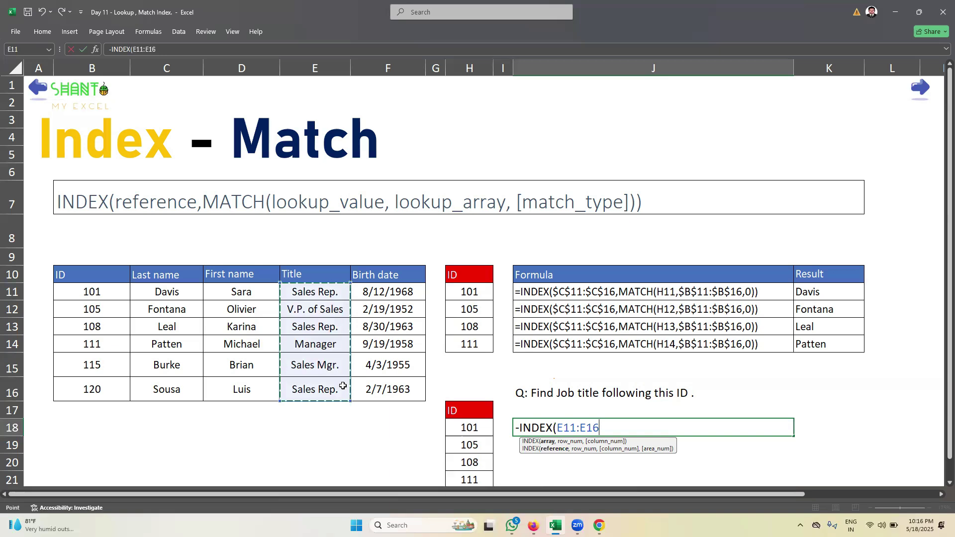
key(BackSpace)
key(BackSpace)
key(BackSpace)
key(BackSpace)
key(BackSpace)
key(BackSpace)
key(BackSpace)
key(BackSpace)
key(BackSpace)
key(BackSpace)
key(BackSpace)
key(BackSpace)
key(BackSpace)
key(BackSpace)
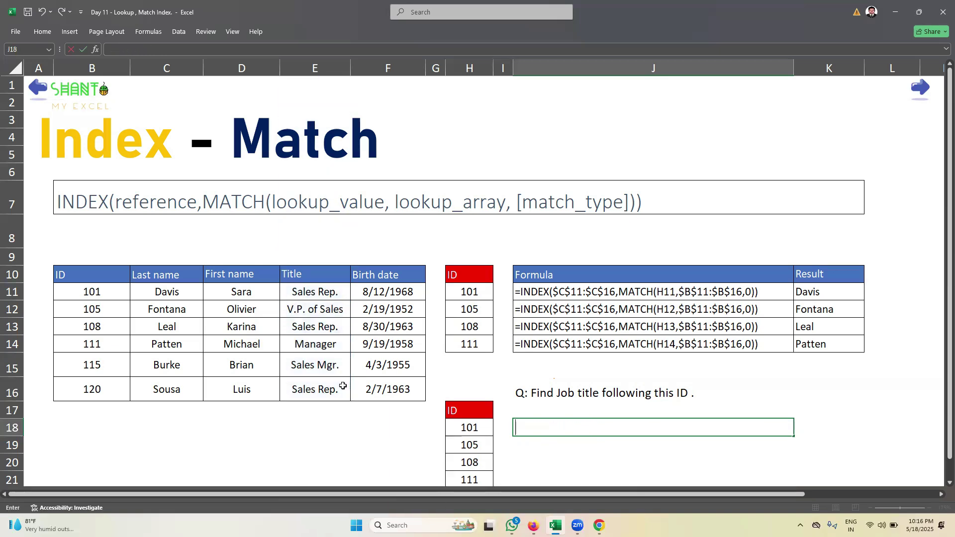
Begin an INDEX formula in J18 with the Title range E11:E16 as its array
text(=inde)
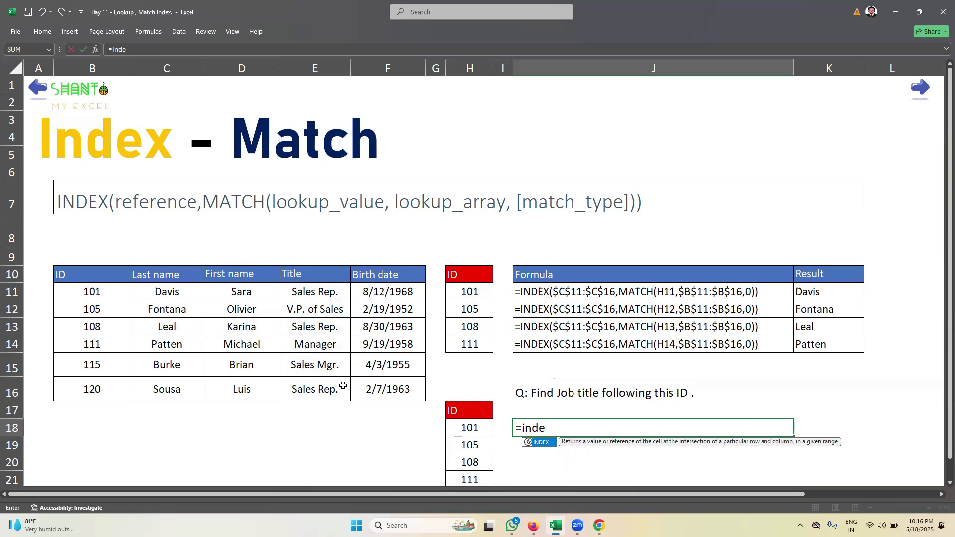
key(Tab)
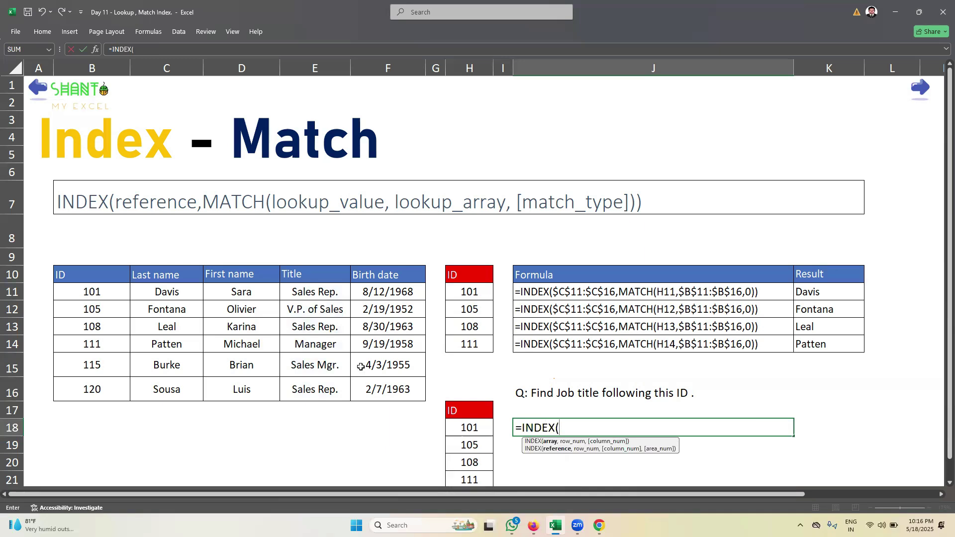
drag(326, 292, 321, 385)
text(,)
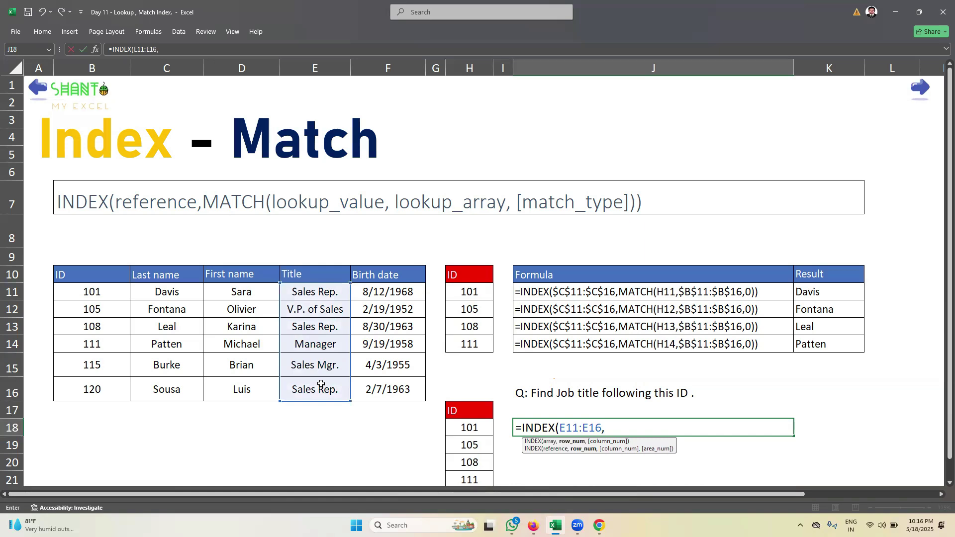
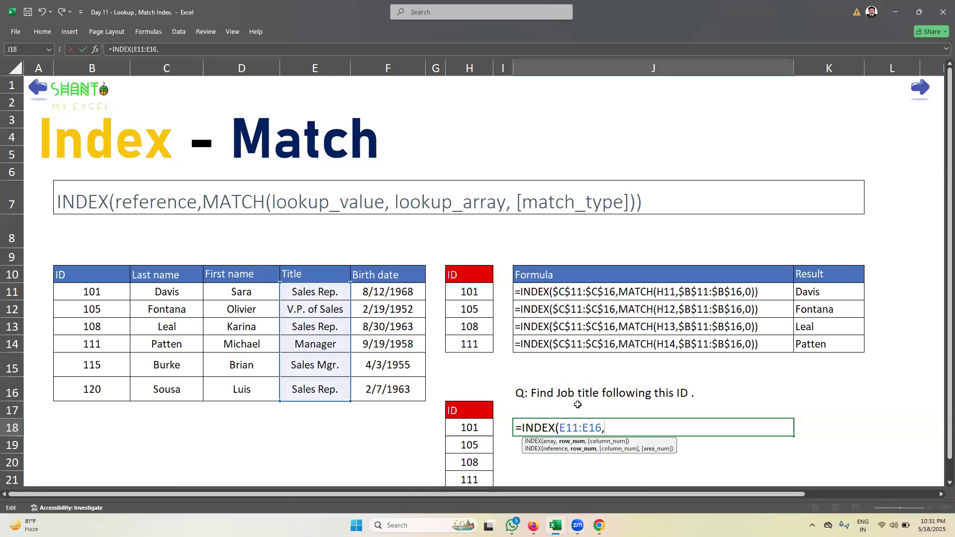
Nest a MATCH function as the row number of the INDEX formula in J18, with H18 as its lookup value
text(mat)
key(Escape)
key(BackSpace)
key(BackSpace)
key(BackSpace)
text(mat)
key(Tab)
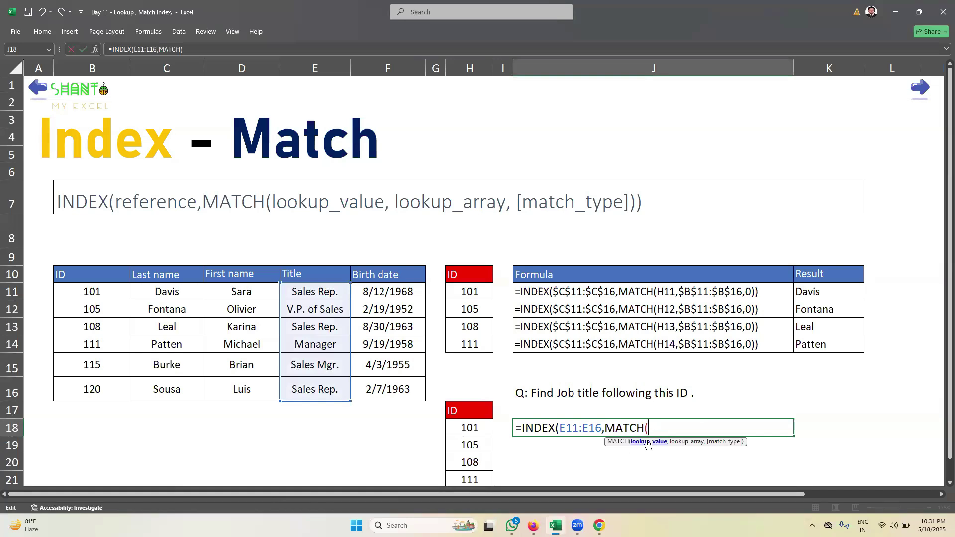
click(479, 428)
text(,)
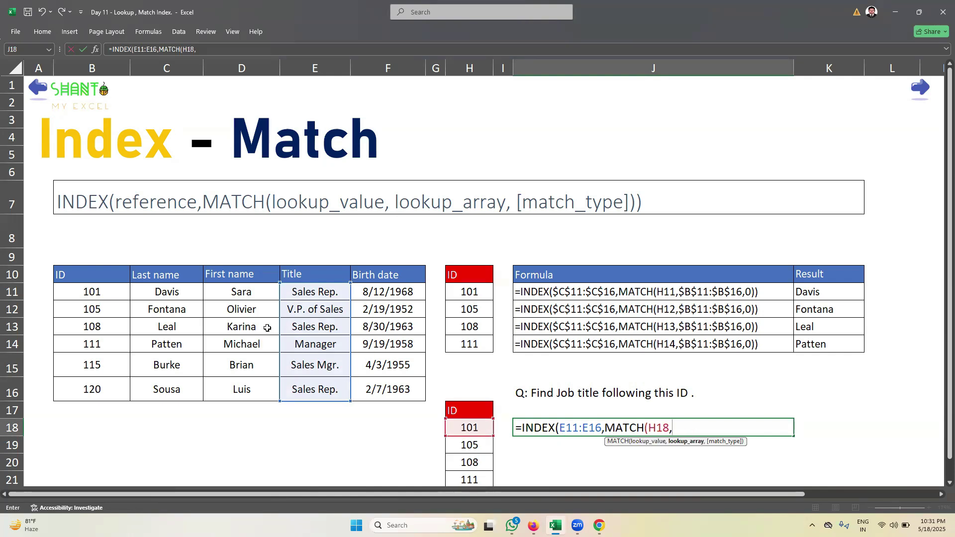
Complete the MATCH in J18 with the ID range B11:B16 and match type 0, and enter the formula
drag(104, 286, 104, 394)
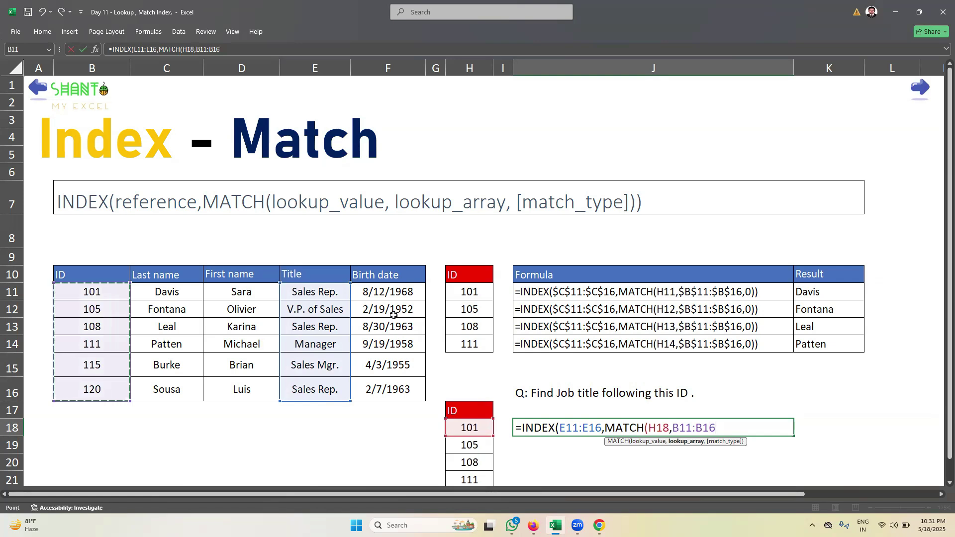
text(,0))
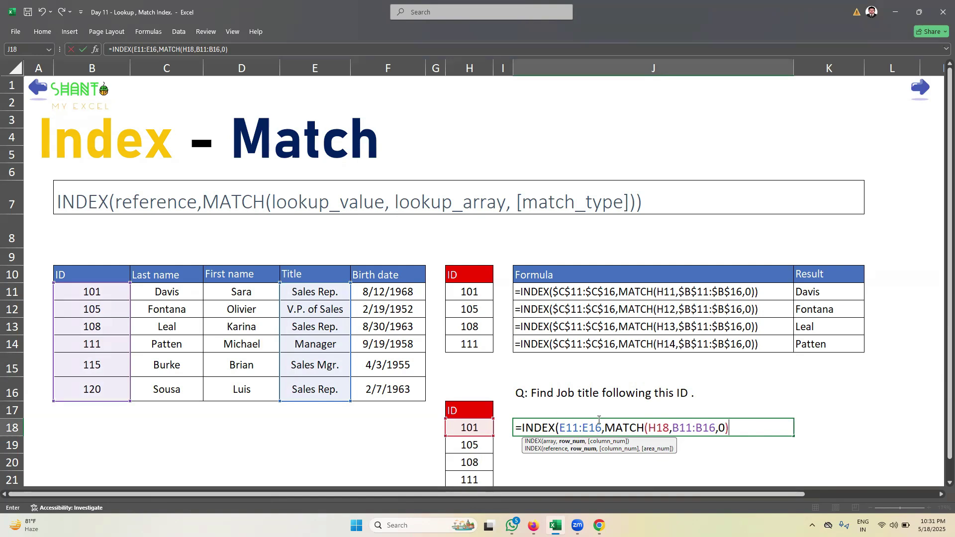
text())
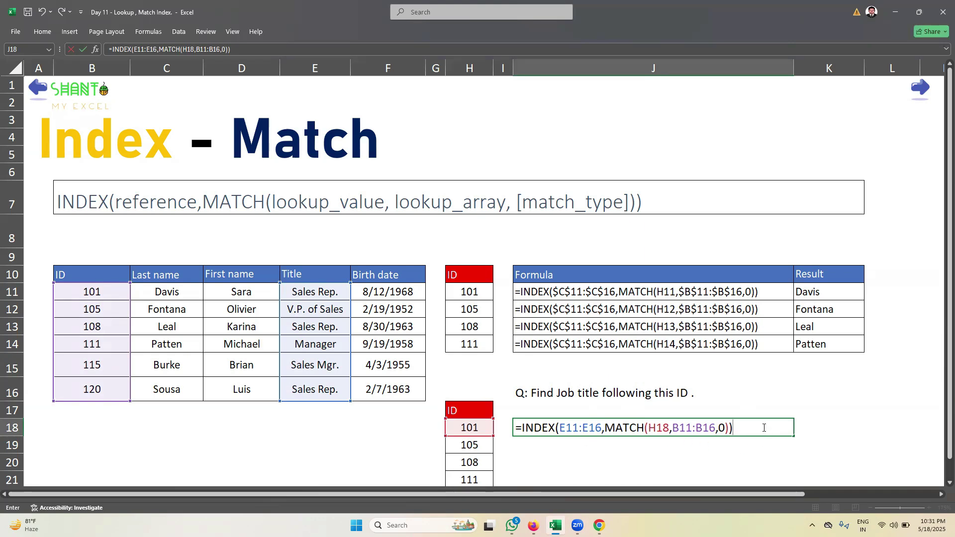
key(Return)
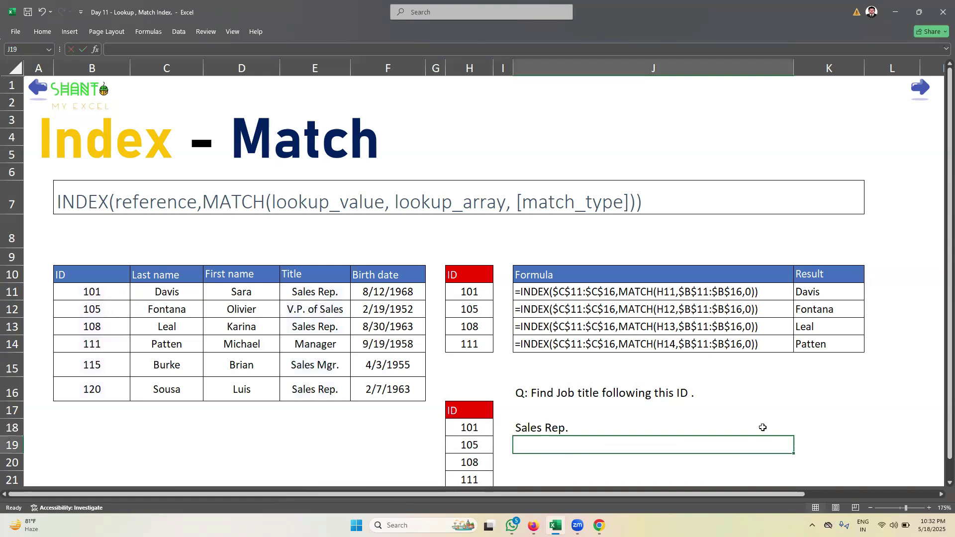
Make both ranges in the J18 formula absolute, as $E$11:$E$16 for the titles and $B$11:$B$16 for the IDs
click(628, 426)
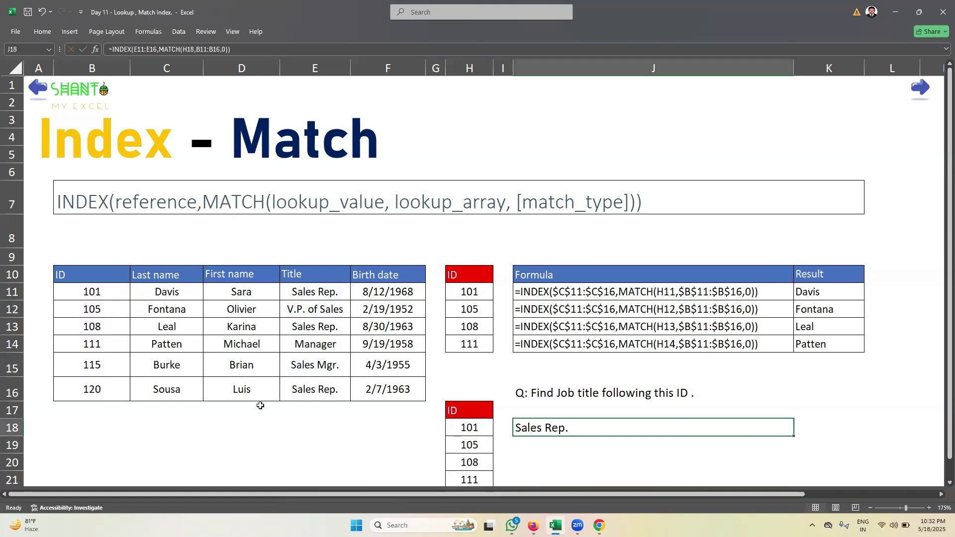
double_click(121, 293)
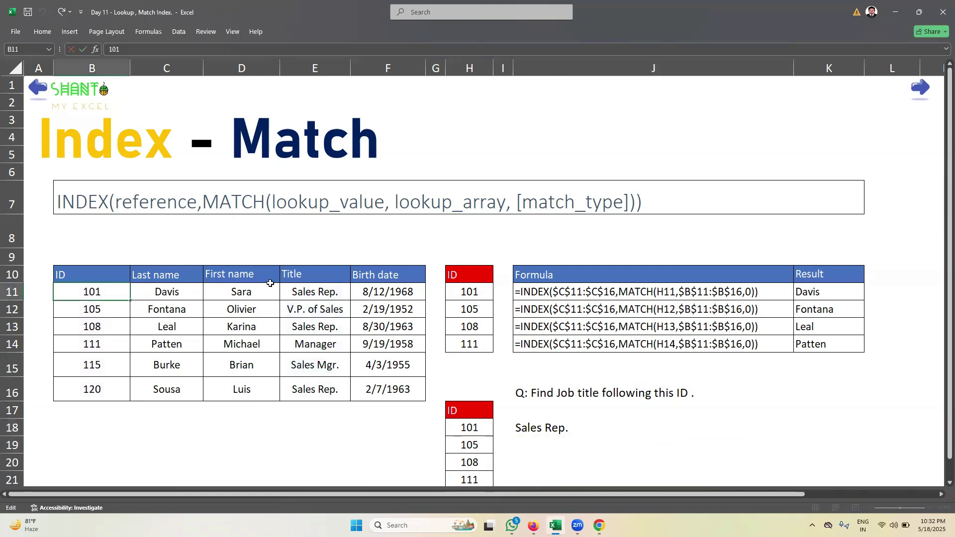
click(294, 286)
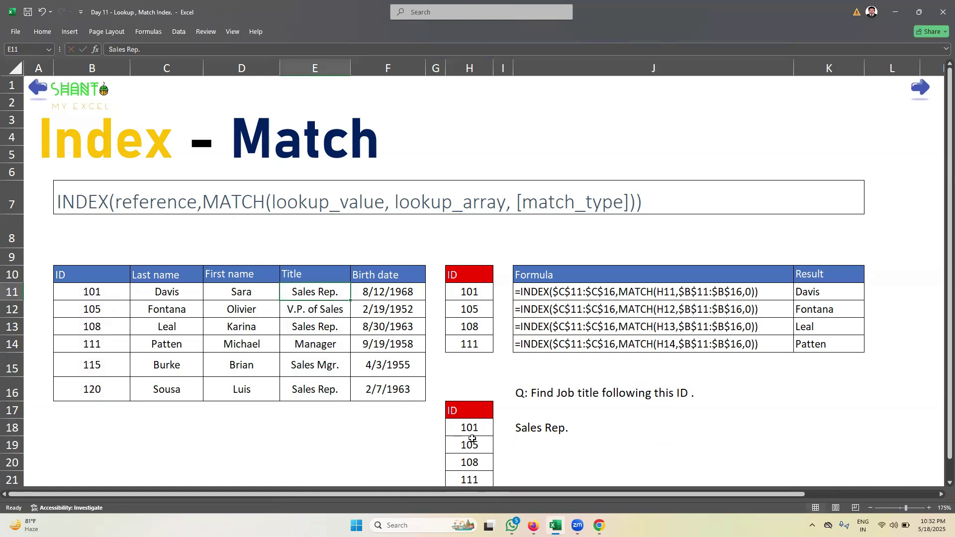
click(529, 431)
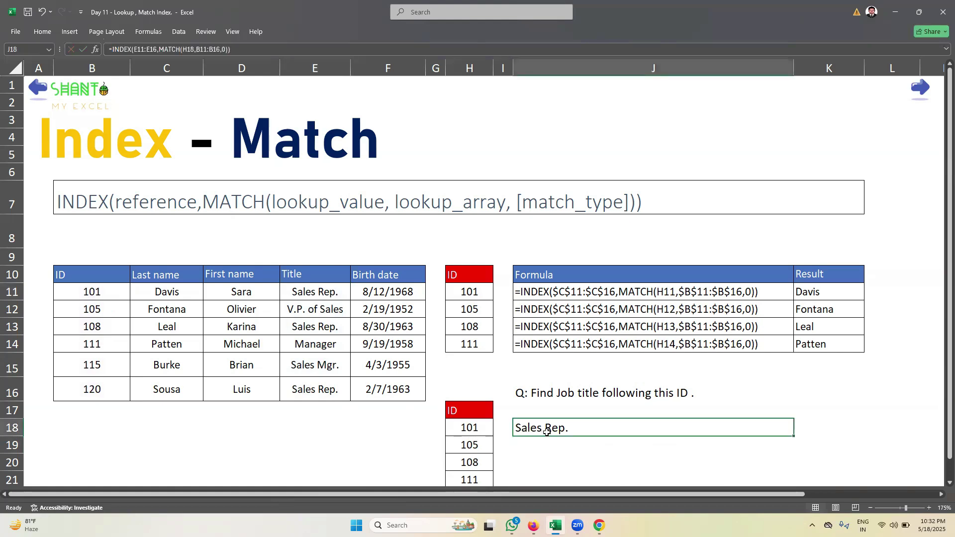
double_click(569, 431)
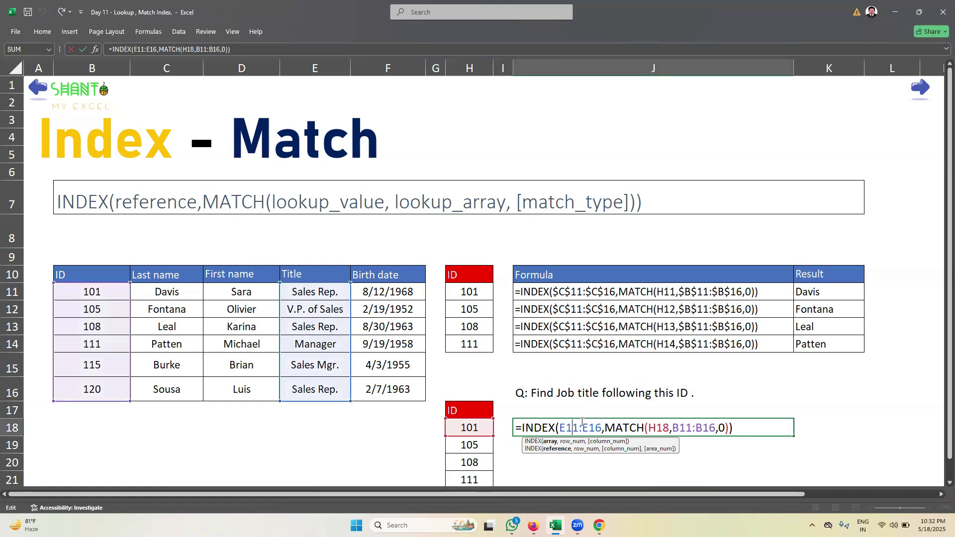
click(551, 450)
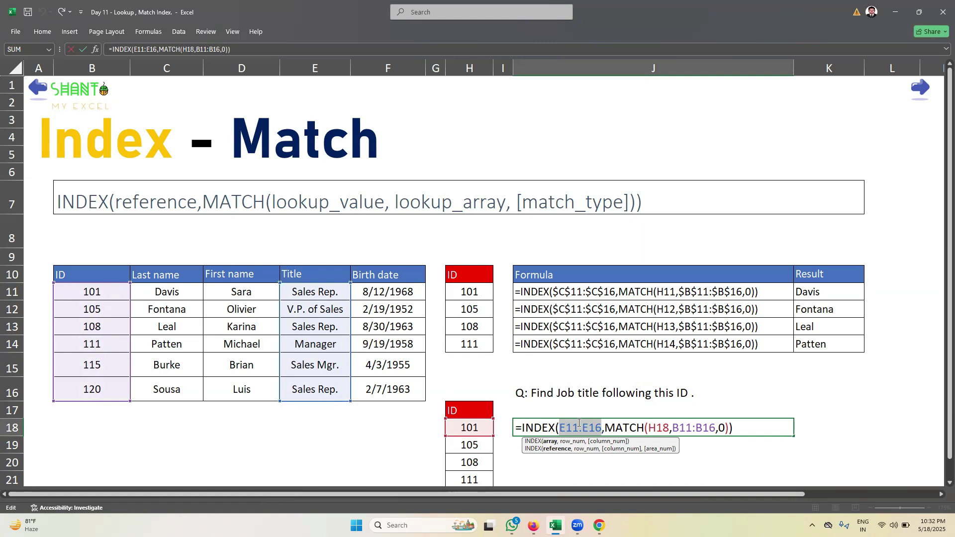
key(F4)
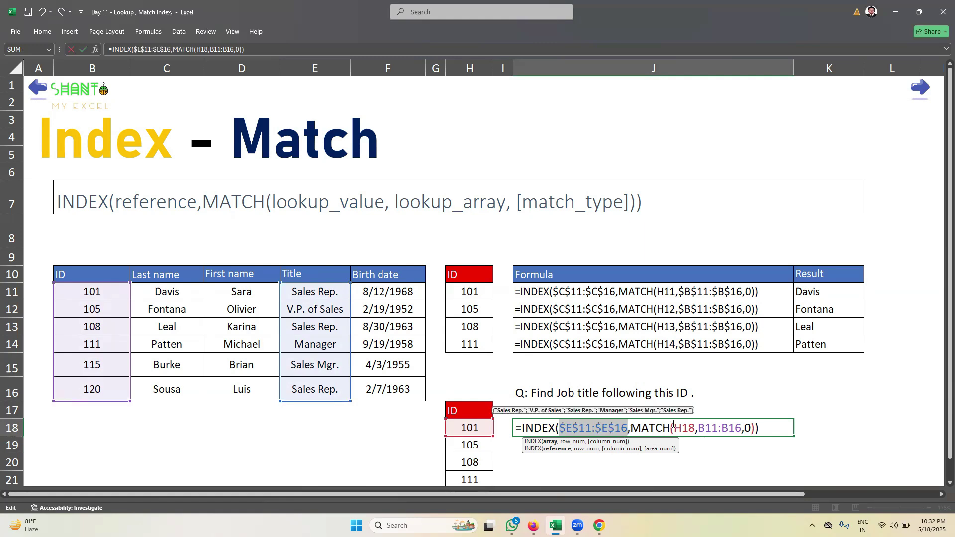
click(690, 428)
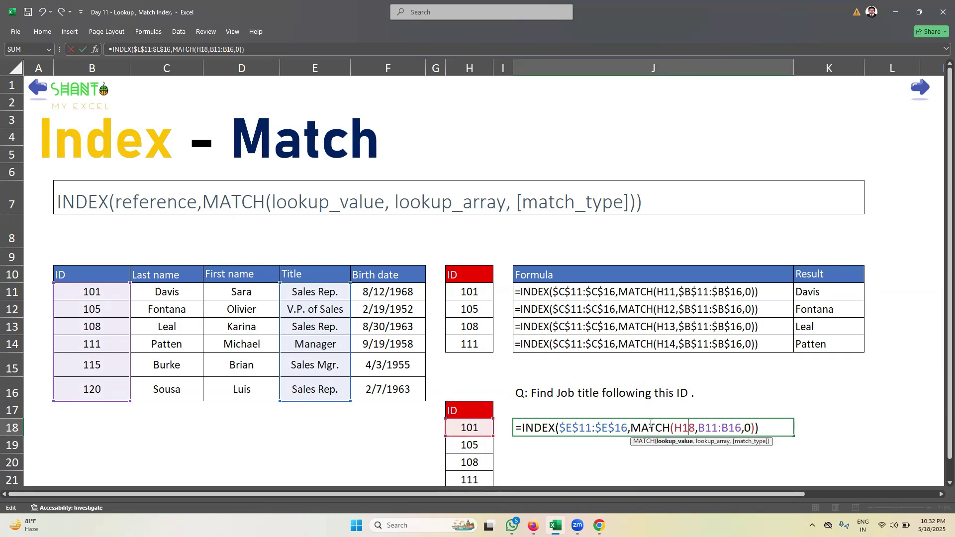
click(712, 429)
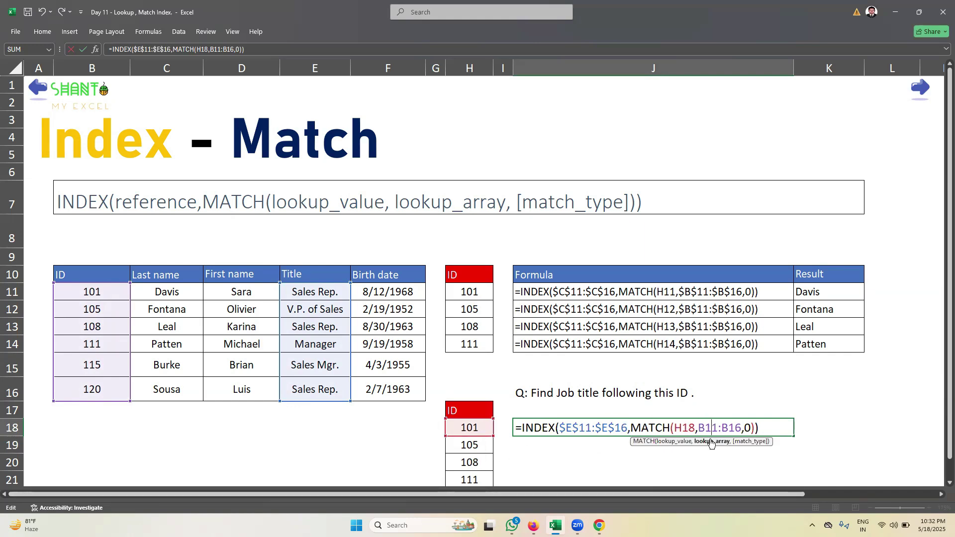
click(711, 442)
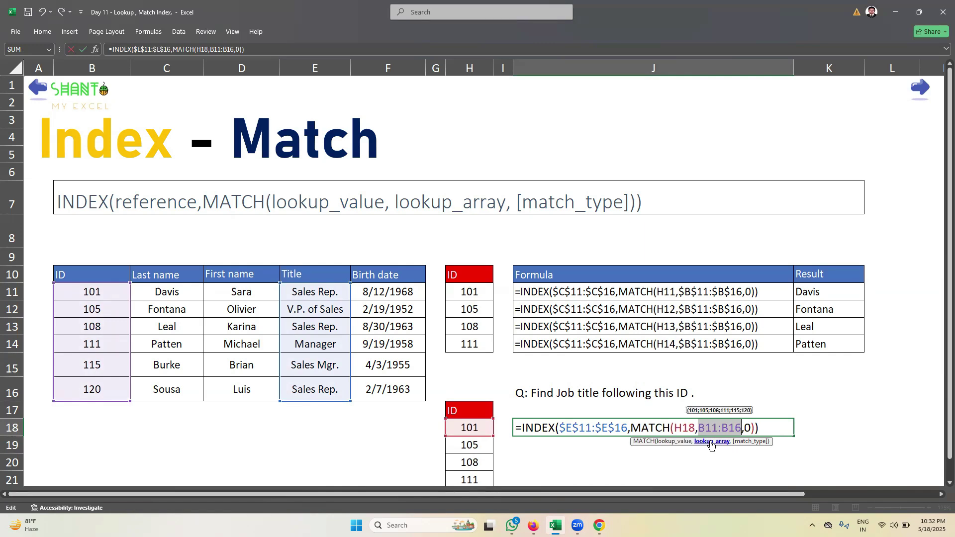
key(F4)
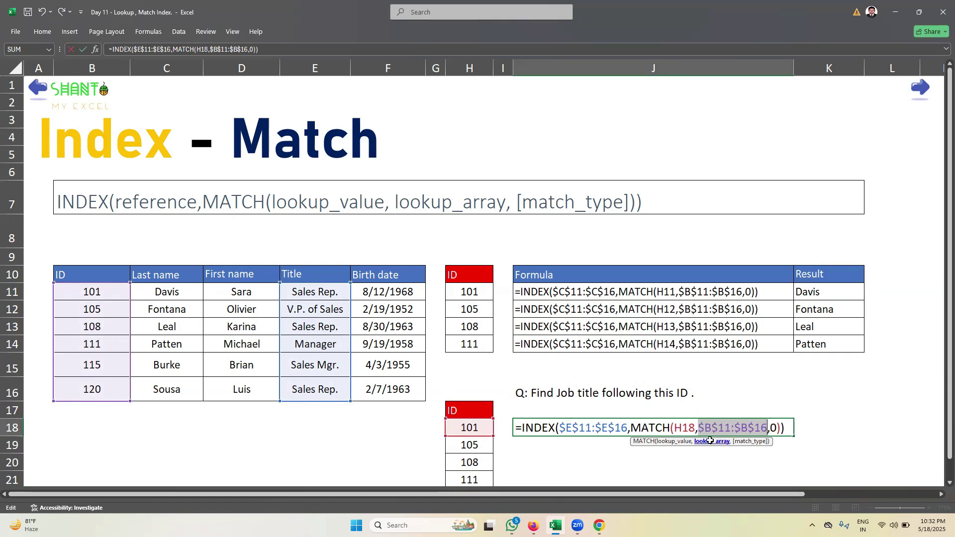
key(Return)
Fill the J18 formula down through J21 and compare the returned job titles with the source table
click(696, 428)
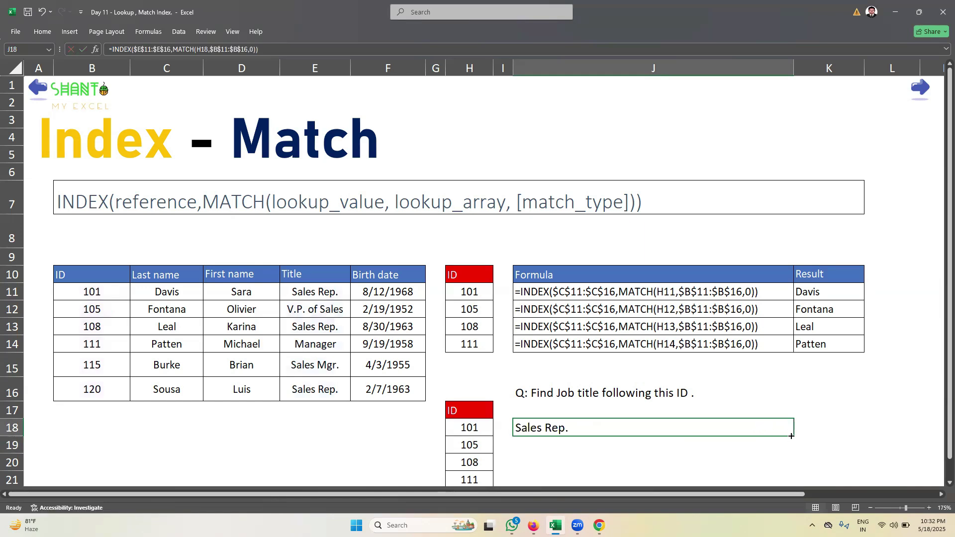
mouse_move(792, 436)
mouse_down()
mouse_move(782, 492)
mouse_move(785, 450)
mouse_up()
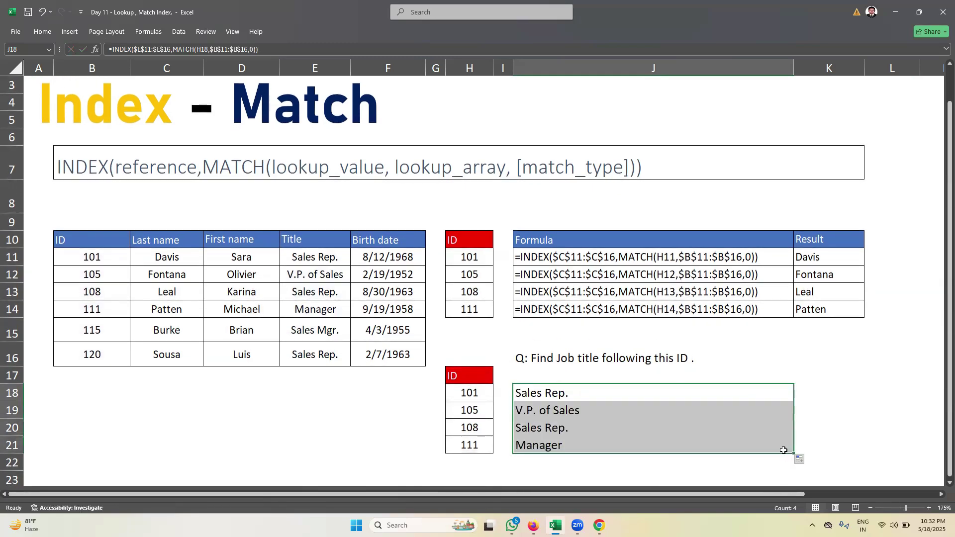
click(550, 412)
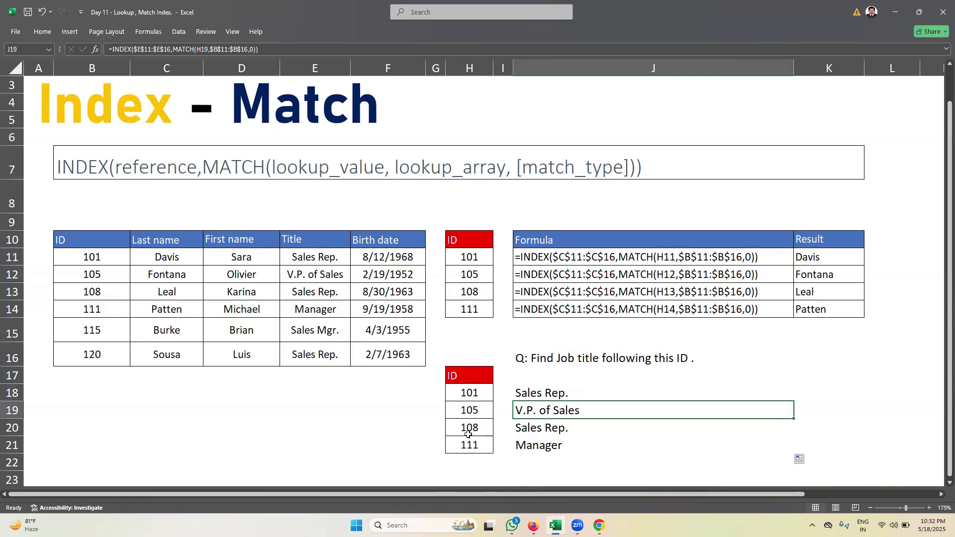
drag(297, 294, 156, 299)
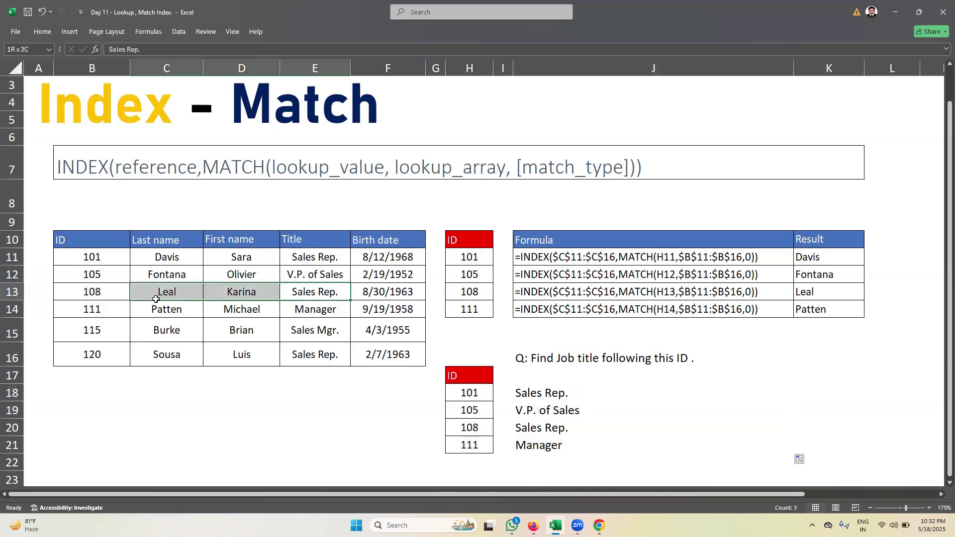
click(522, 449)
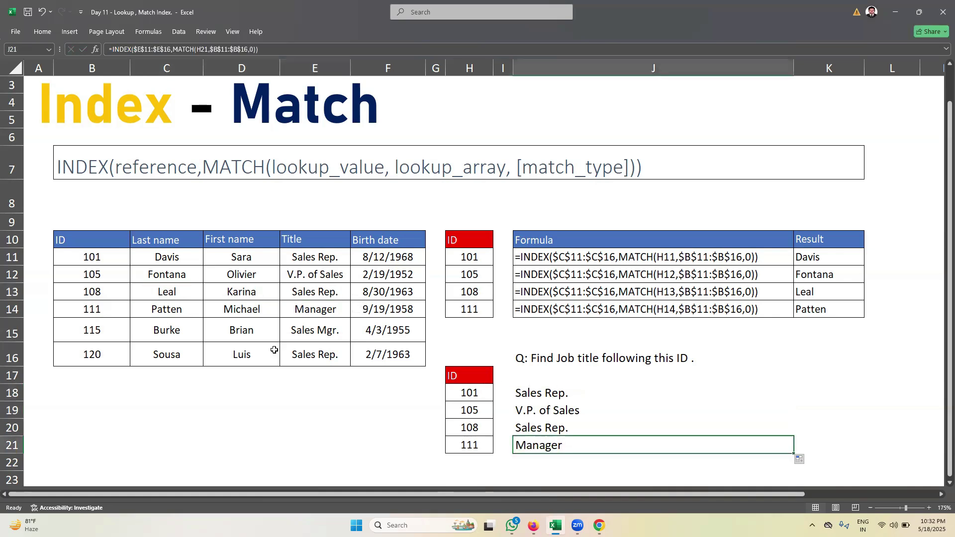
drag(300, 309, 168, 306)
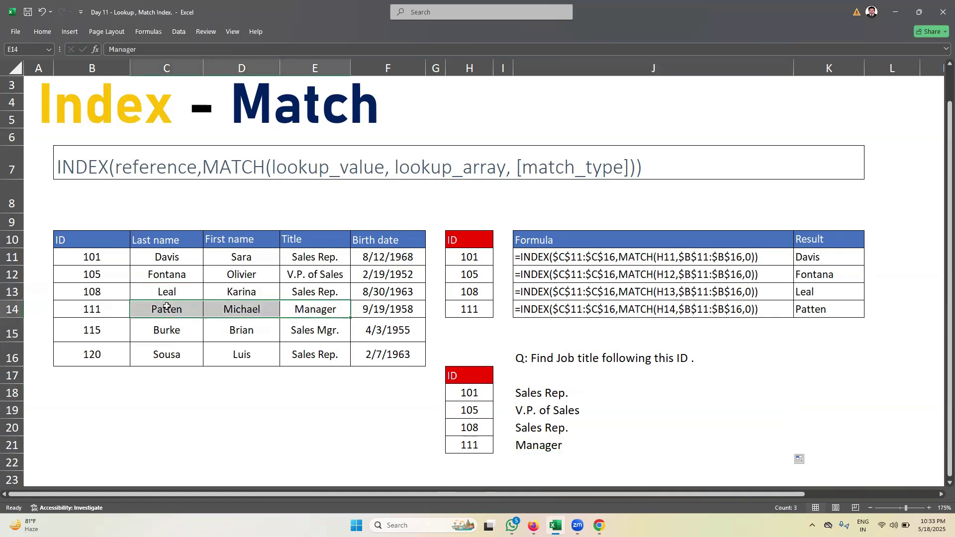
click(535, 393)
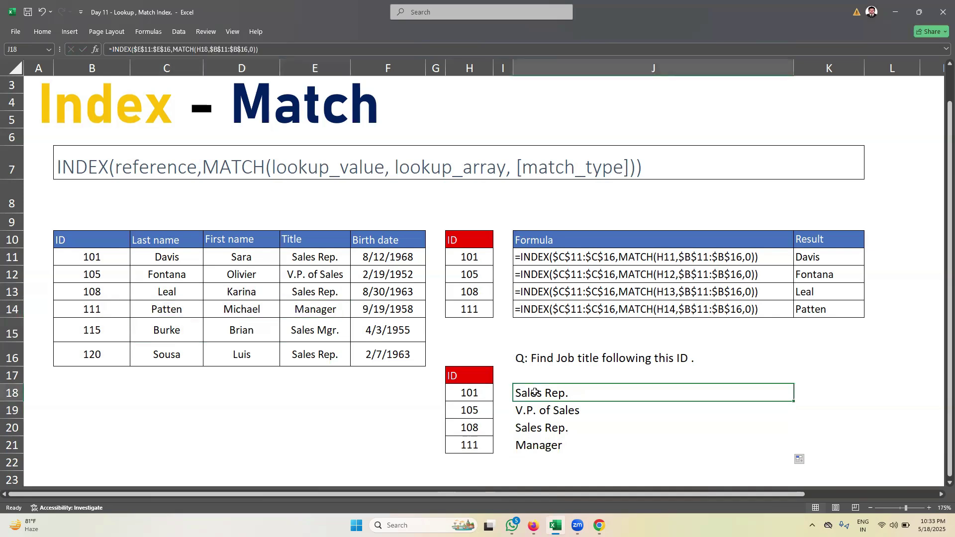
Enter the headings "Title" in J17 and "First Name" in K17 above the lookup results
click(561, 374)
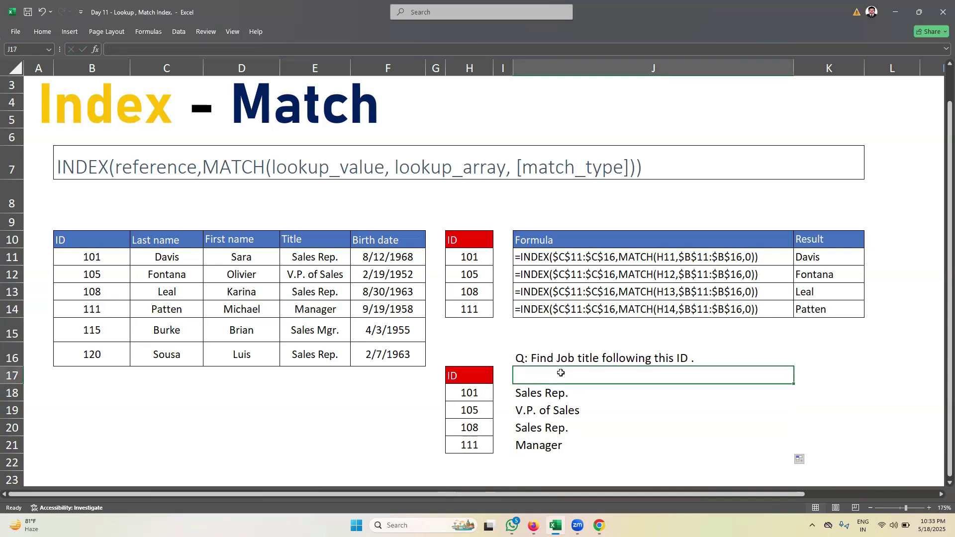
text(tITLE)
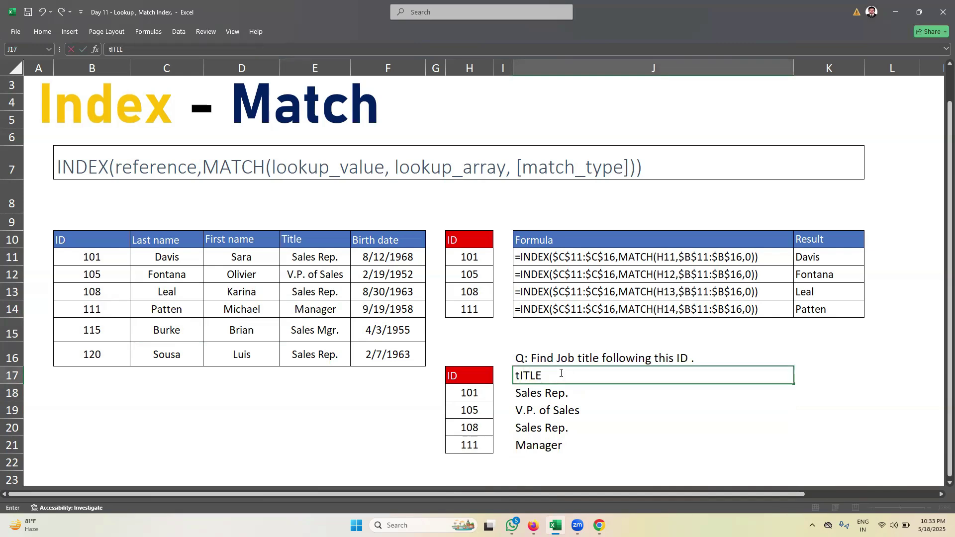
key(Tab)
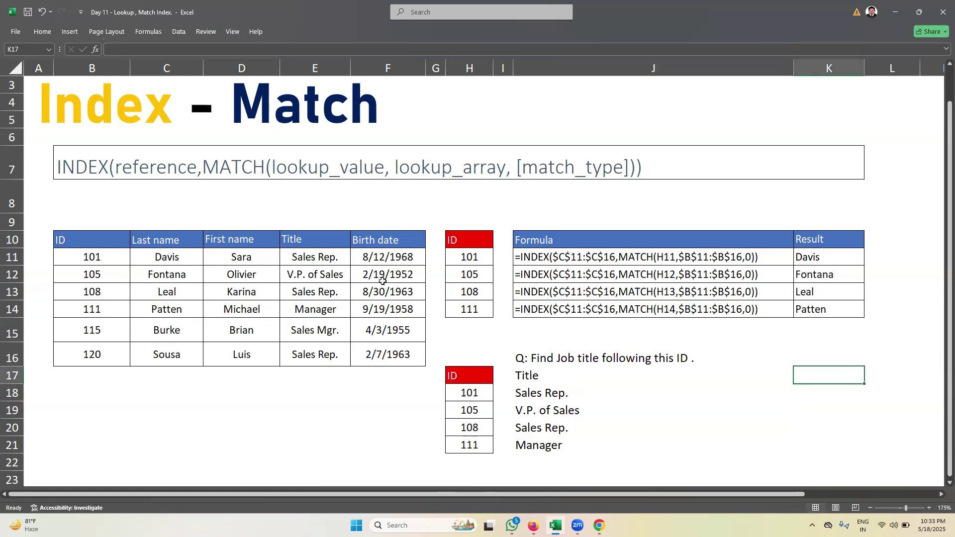
text(First Name)
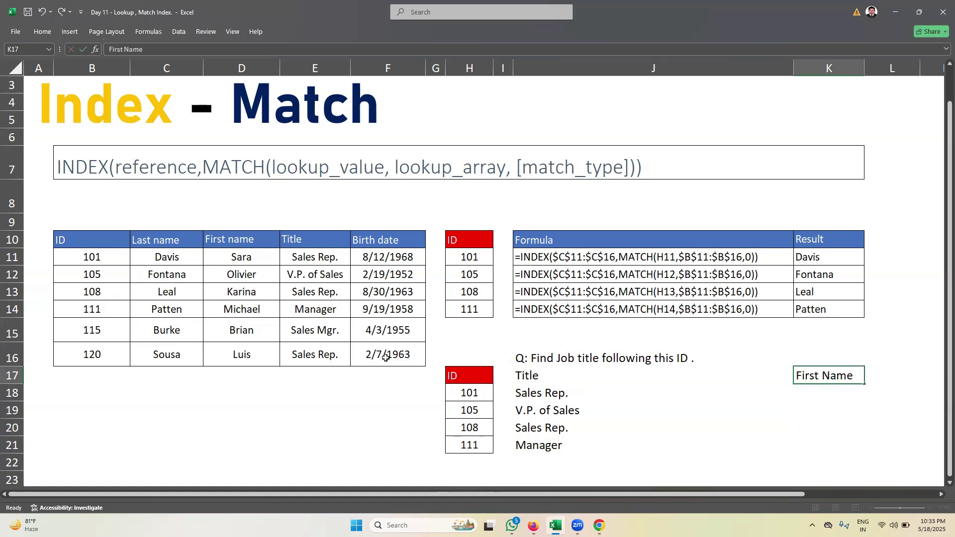
key(Return)
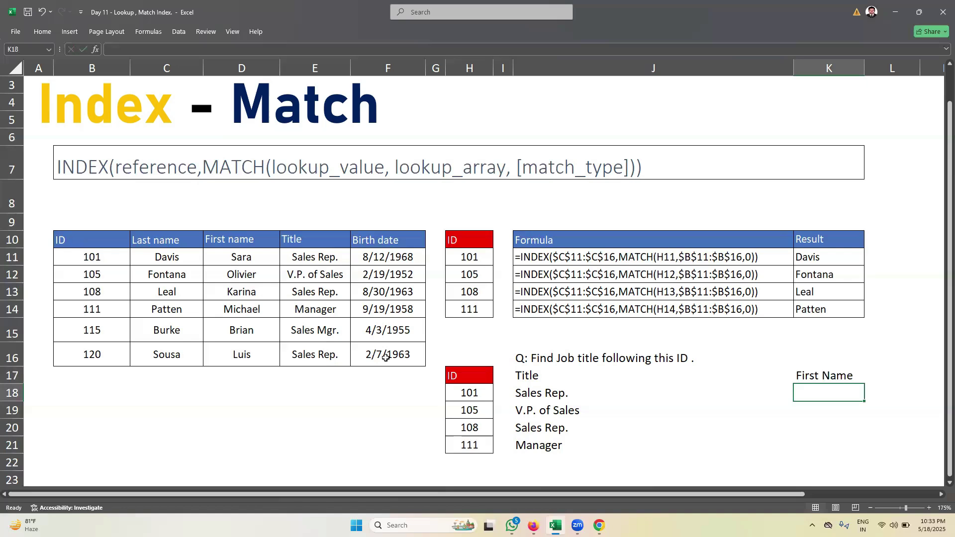
Start an INDEX formula in K18 with the first-name range $D$11:$D$16 as an absolute array
text(=inde)
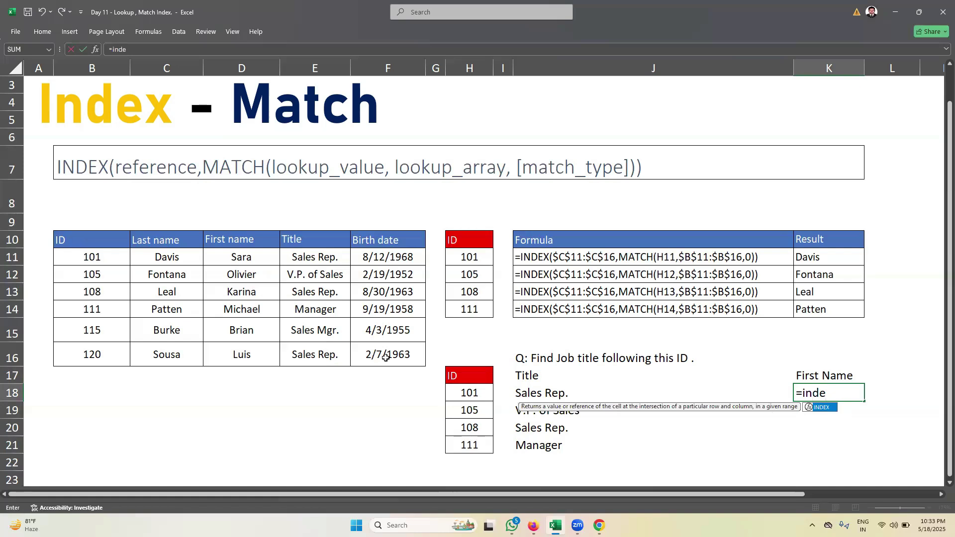
key(Tab)
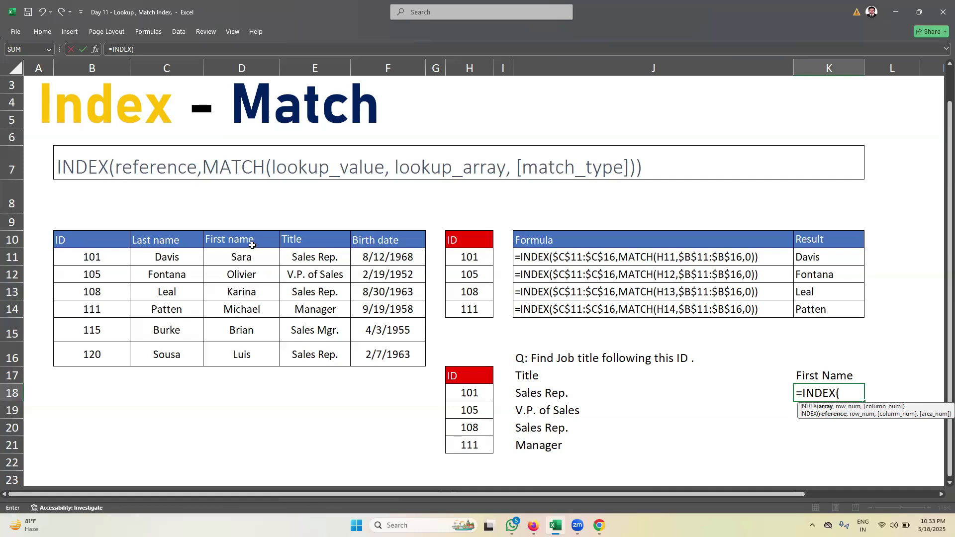
click(235, 266)
drag(235, 266, 228, 362)
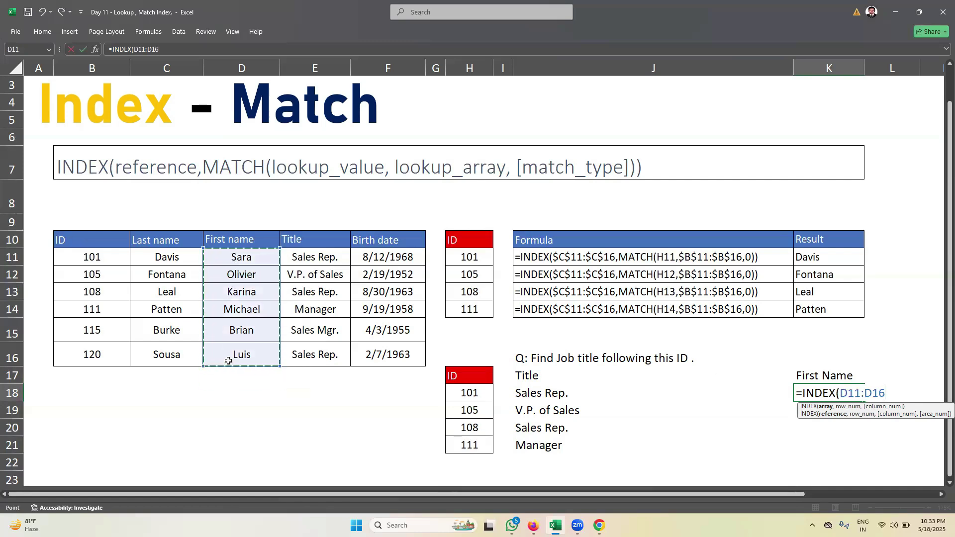
key(F4)
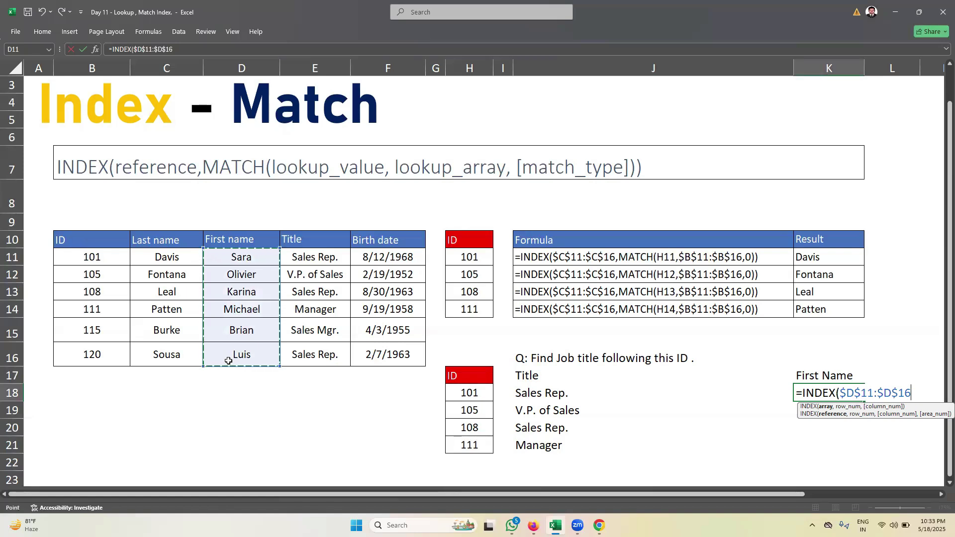
text(,)
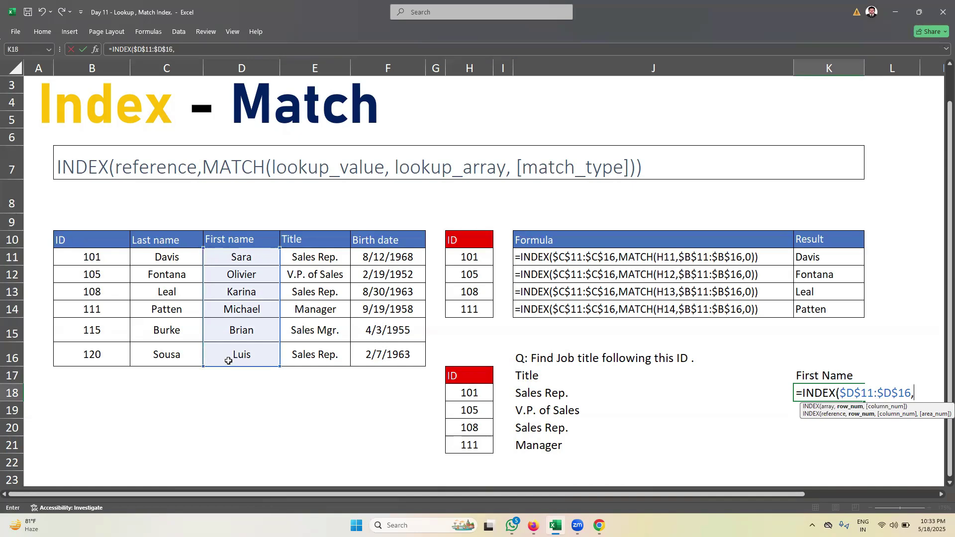
Complete the K18 formula with a nested MATCH of H18 in $B$11:$B$16, match type 0, and enter it
text(match)
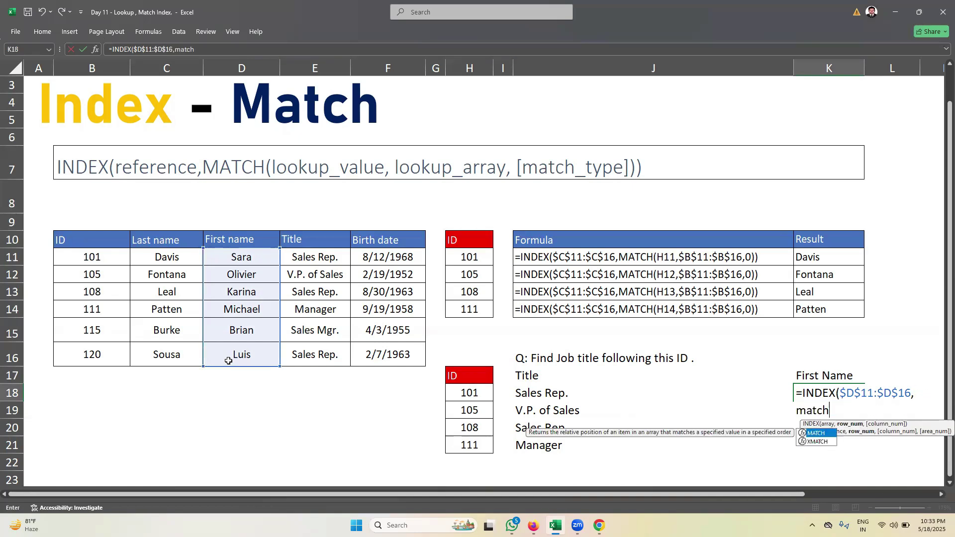
key(Tab)
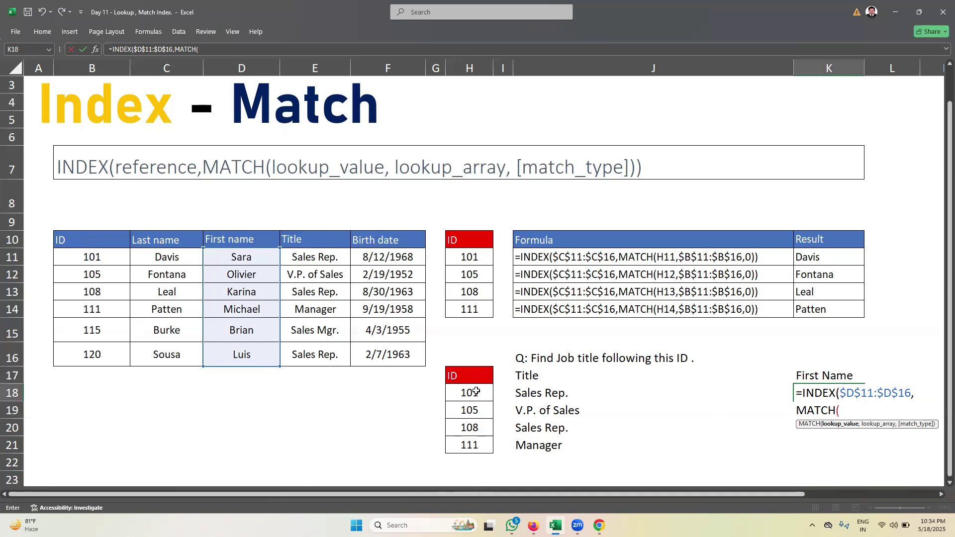
click(476, 392)
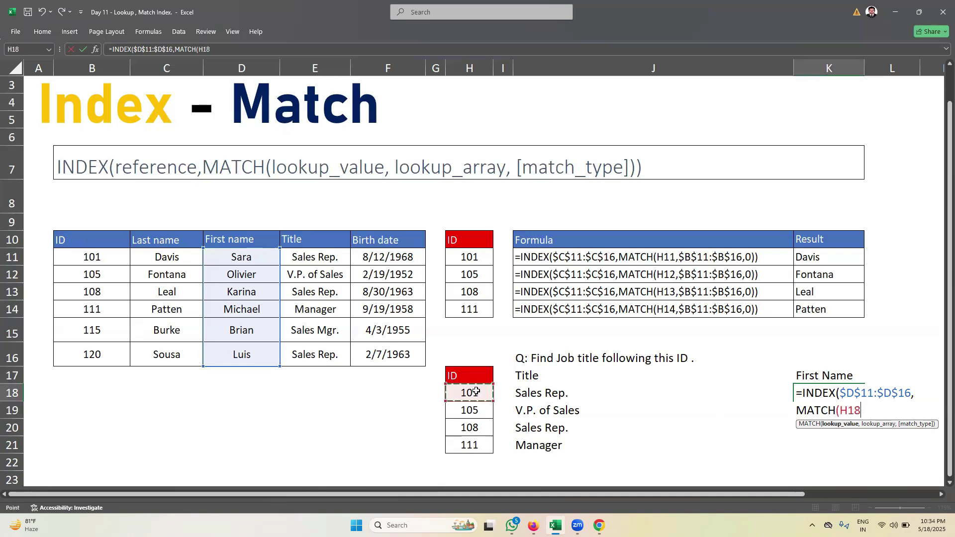
text(,)
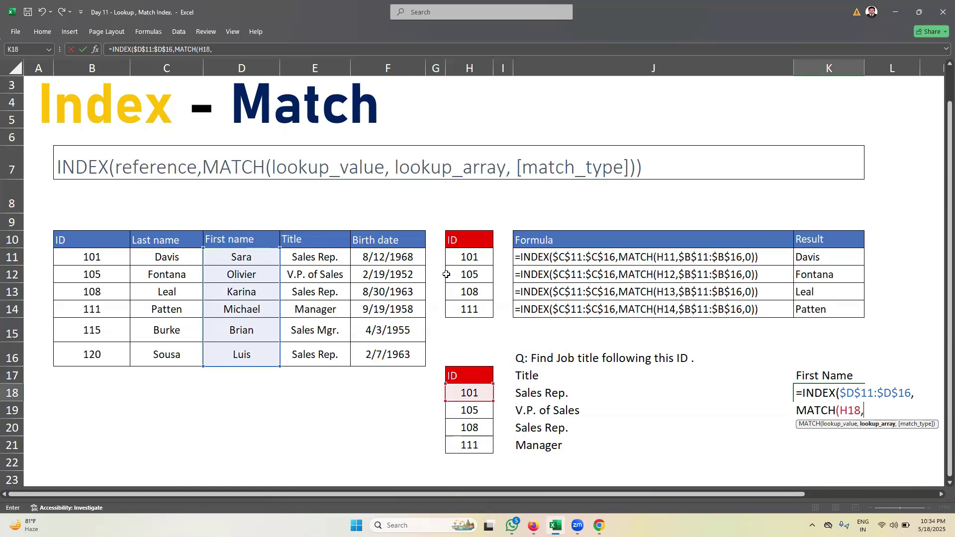
drag(100, 257, 94, 347)
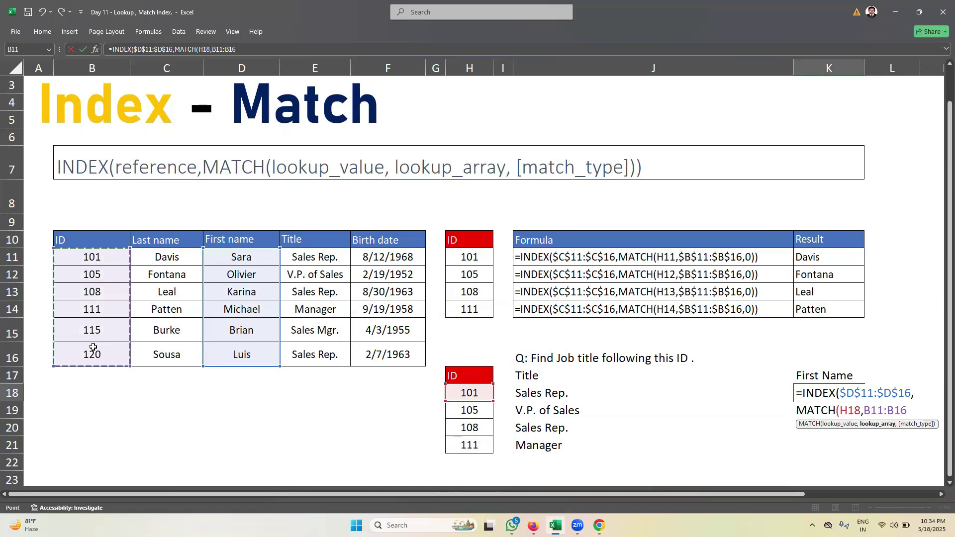
key(F4)
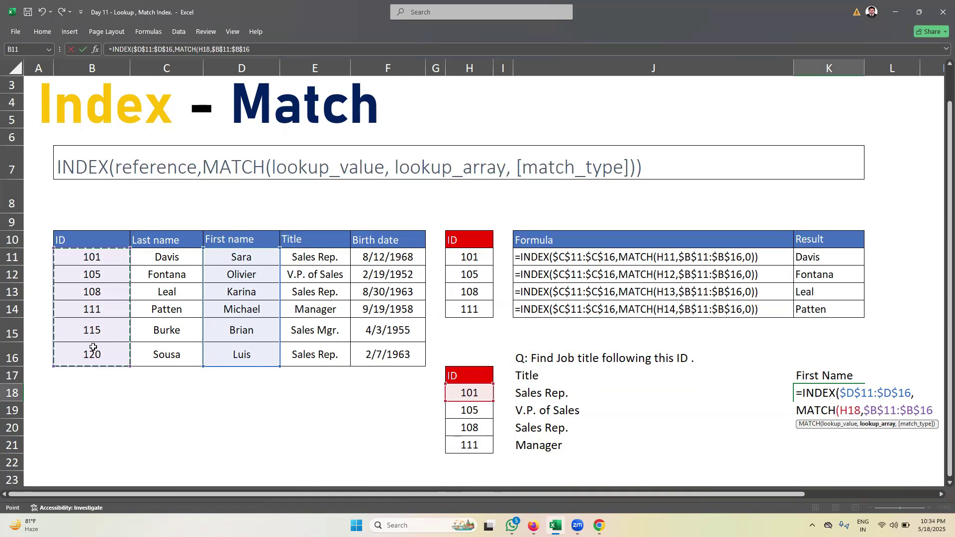
text(,0)
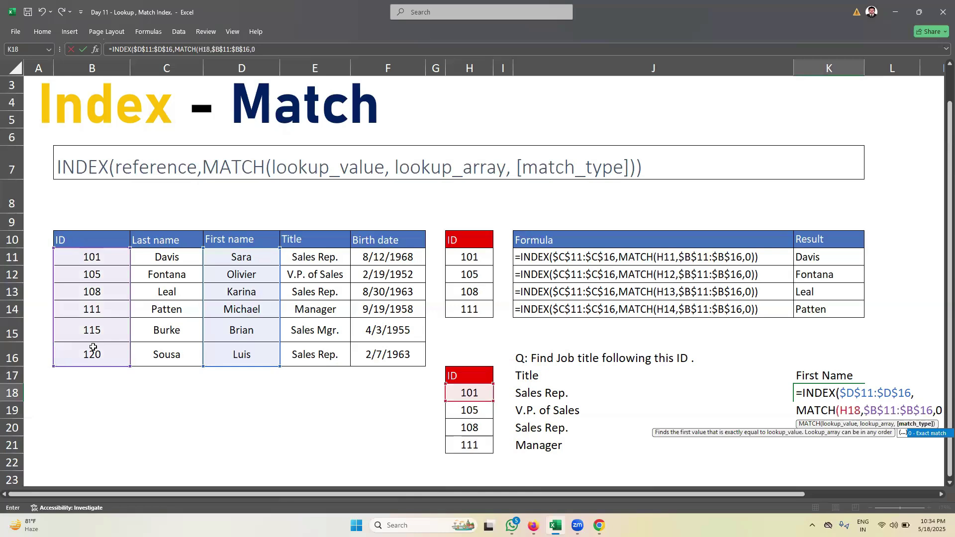
text()))
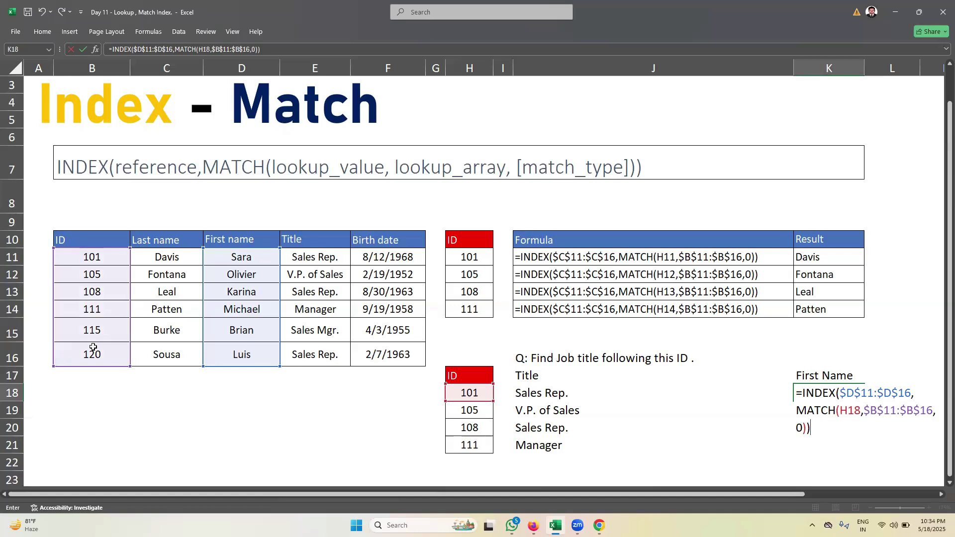
key(Return)
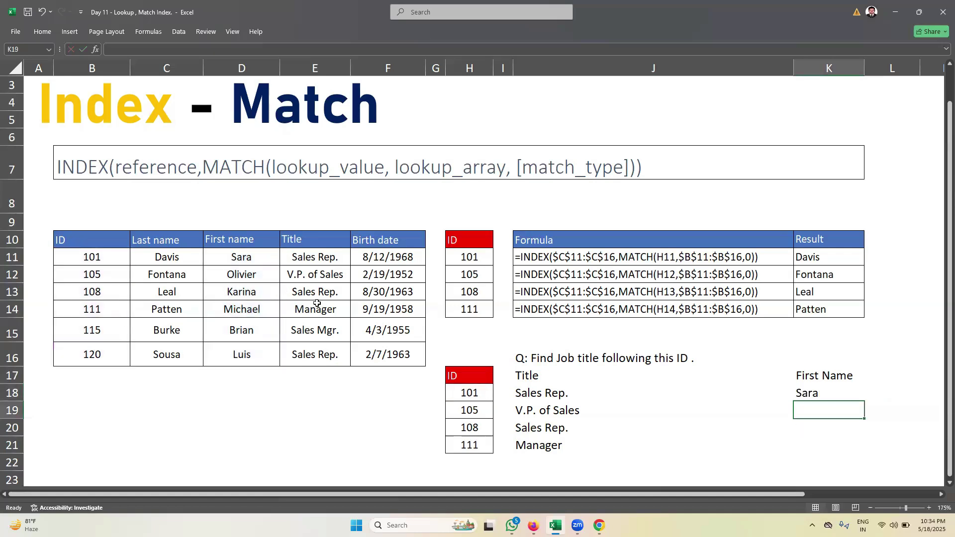
Fill the K18 formula down through K21 and compare the title and first-name results with the source table
click(860, 395)
drag(862, 402, 858, 457)
drag(836, 377, 598, 446)
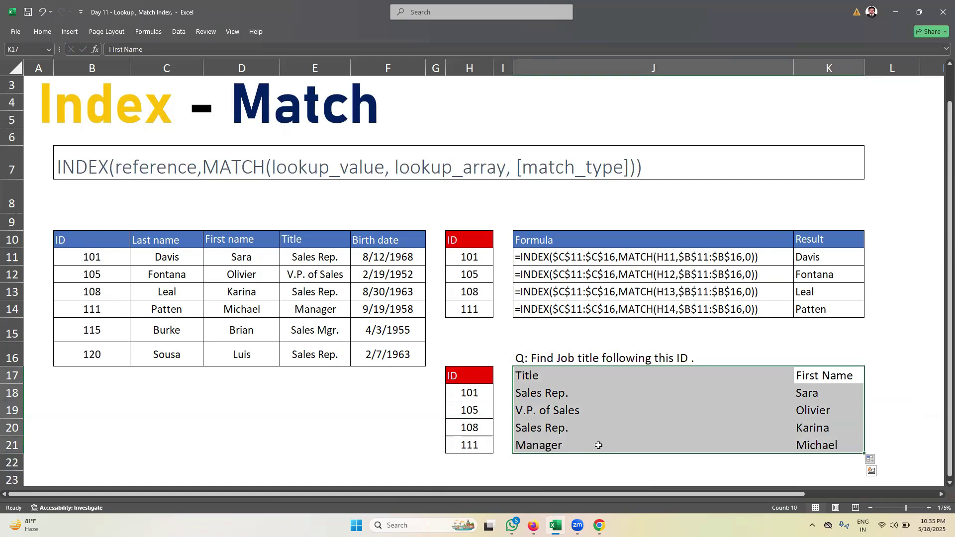
click(533, 377)
drag(533, 378, 531, 445)
drag(99, 259, 368, 358)
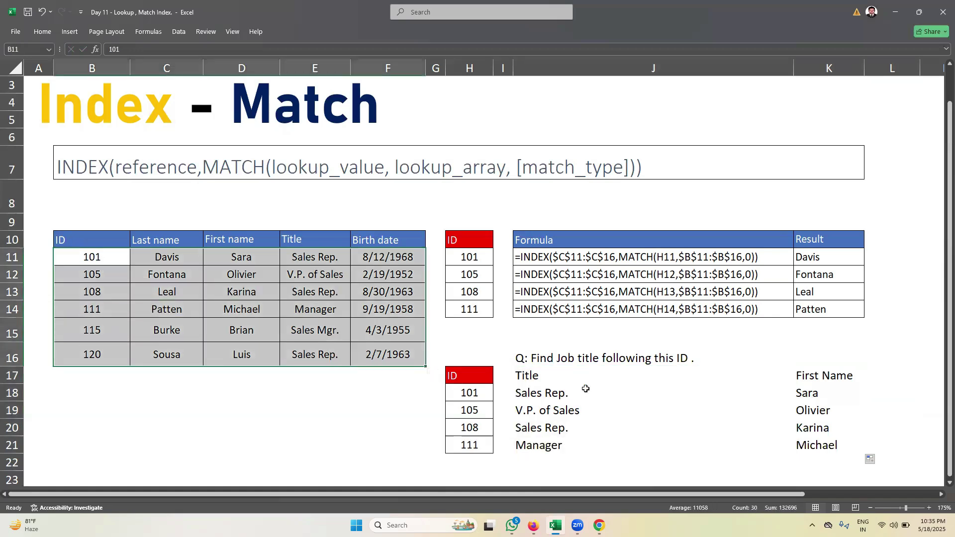
click(570, 378)
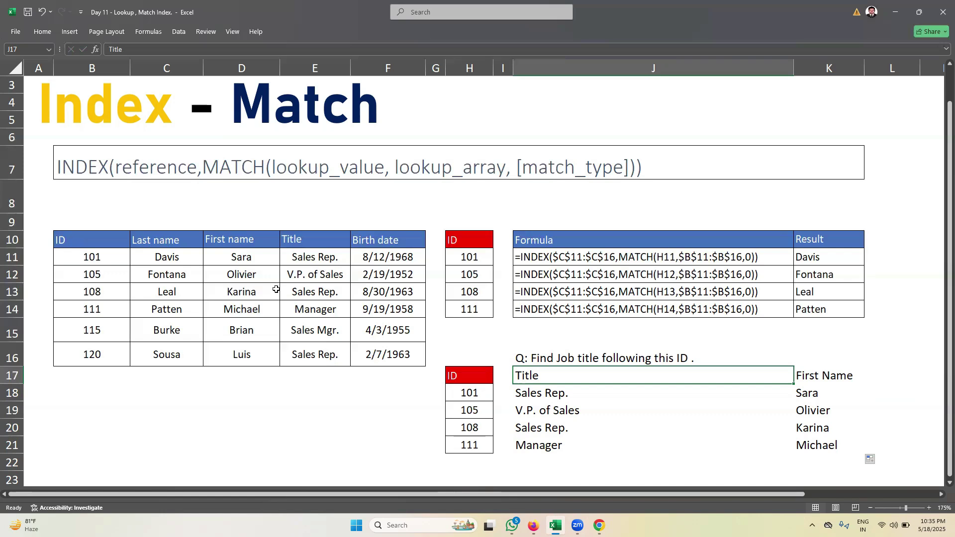
Go to the Class Task 11.01 sheet and review the required table columns and the search box instruction
click(474, 220)
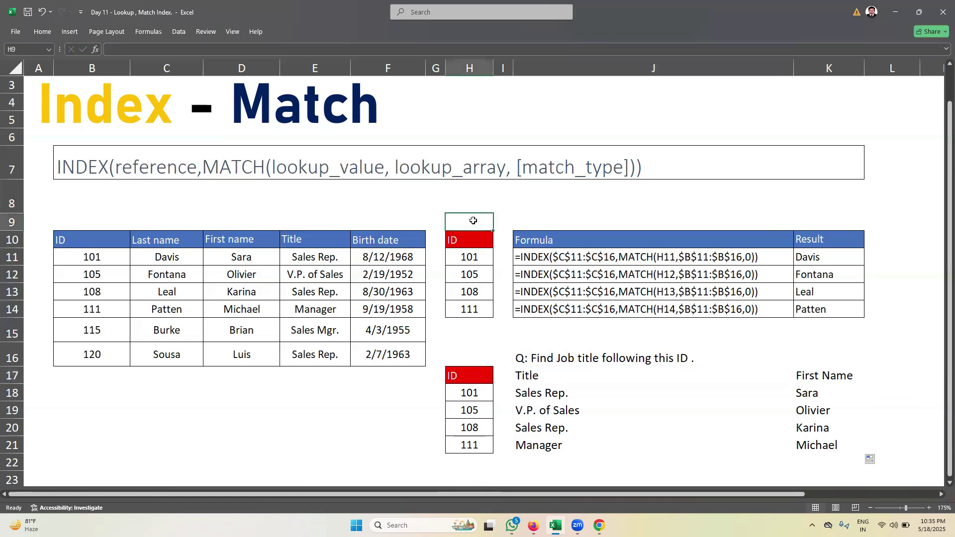
scroll(473, 221, up, 1)
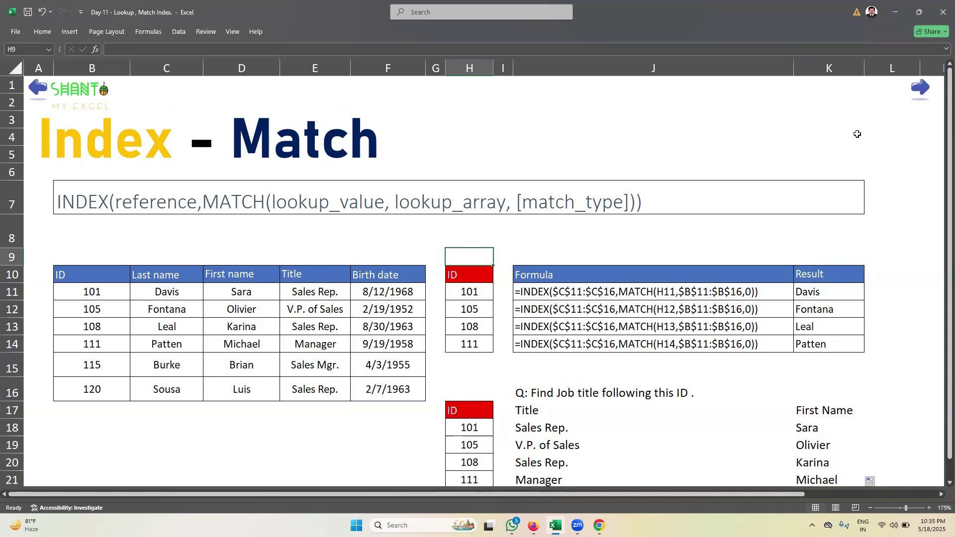
click(918, 92)
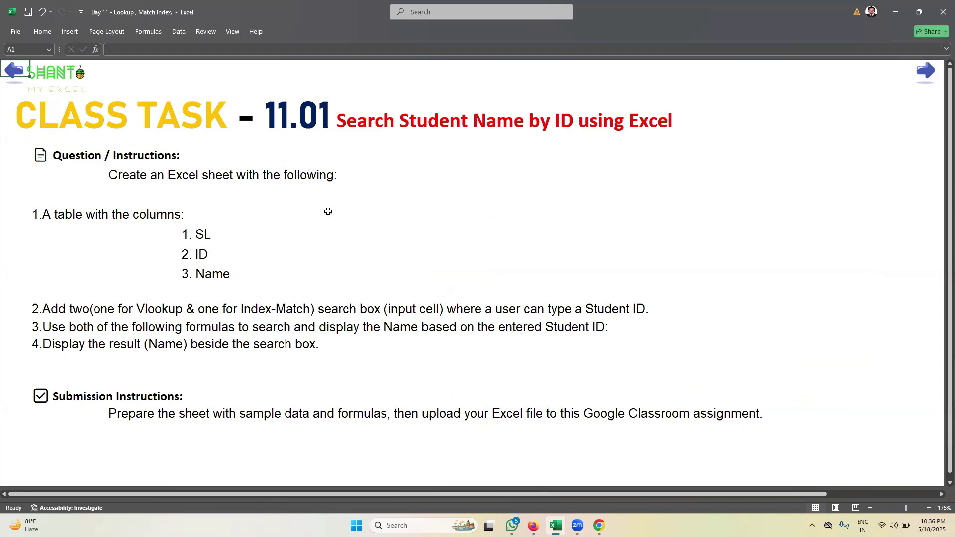
drag(175, 233, 207, 275)
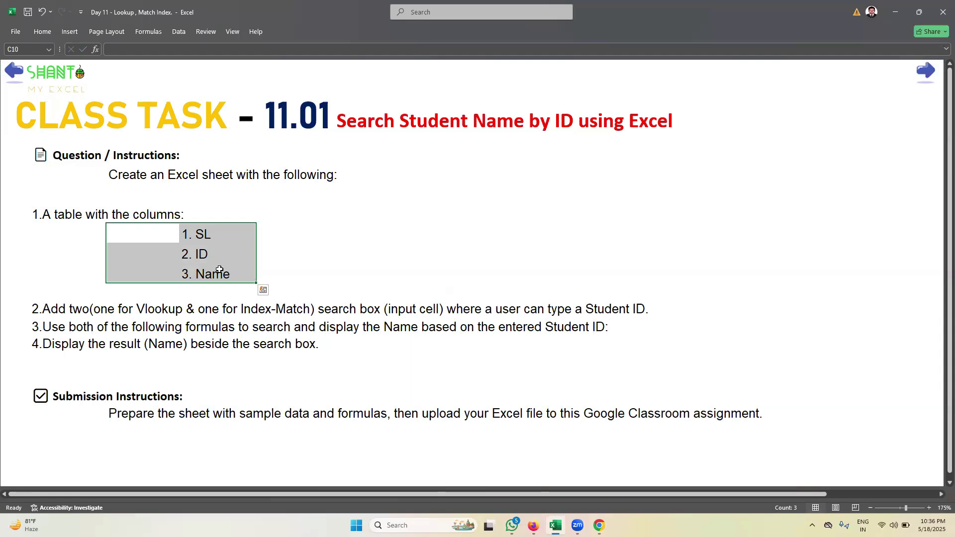
click(69, 310)
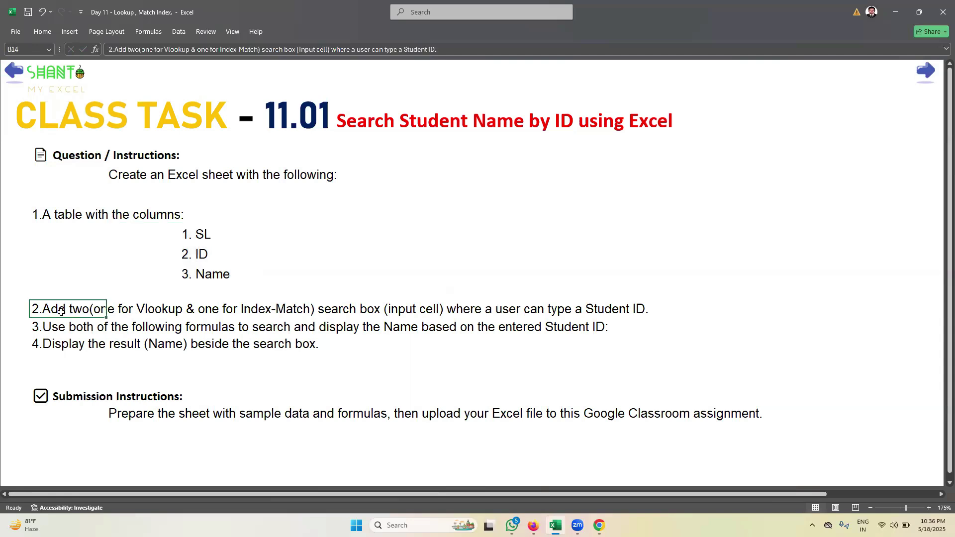
click(93, 288)
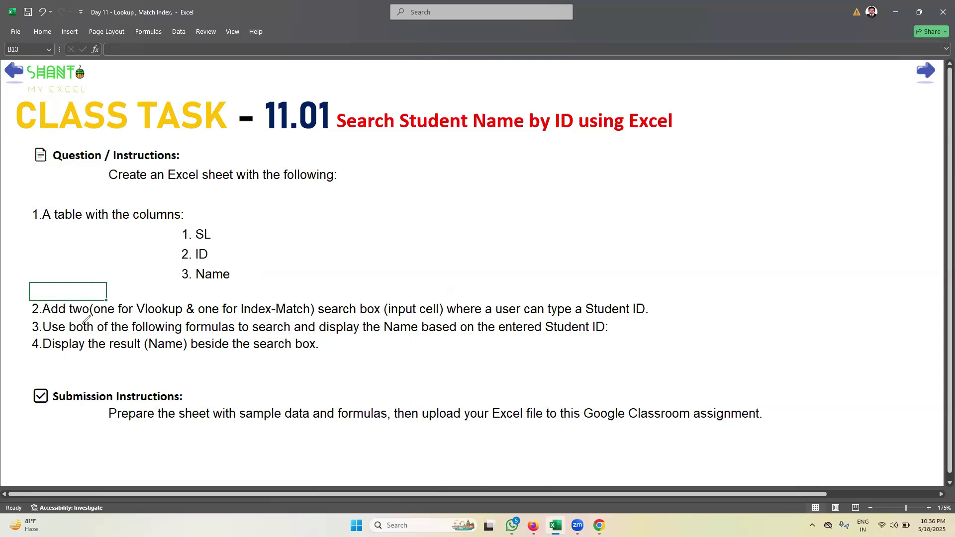
Annotate the task by ticking Vlookup and Index-Match and underlining the search box, both Student ID mentions and the result display instruction
drag(319, 319, 379, 312)
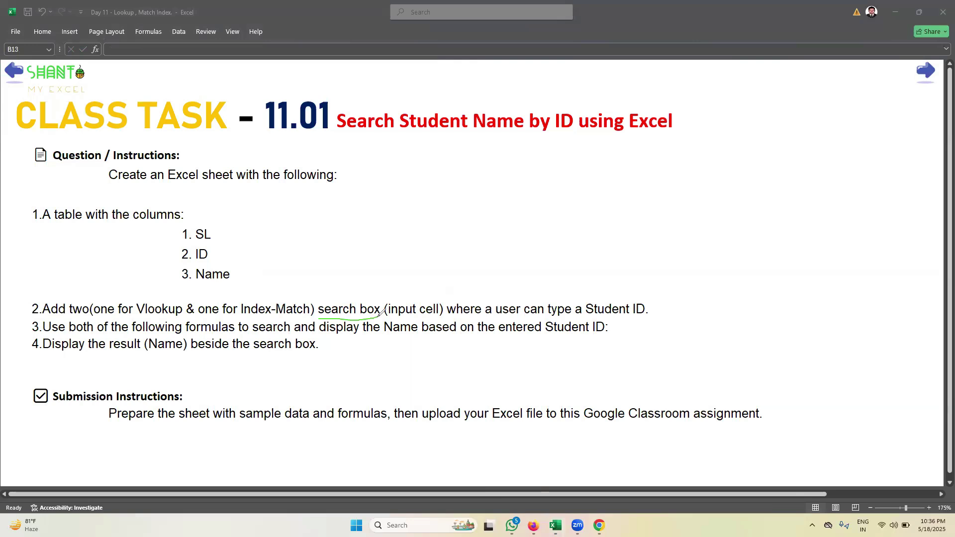
drag(147, 302, 192, 278)
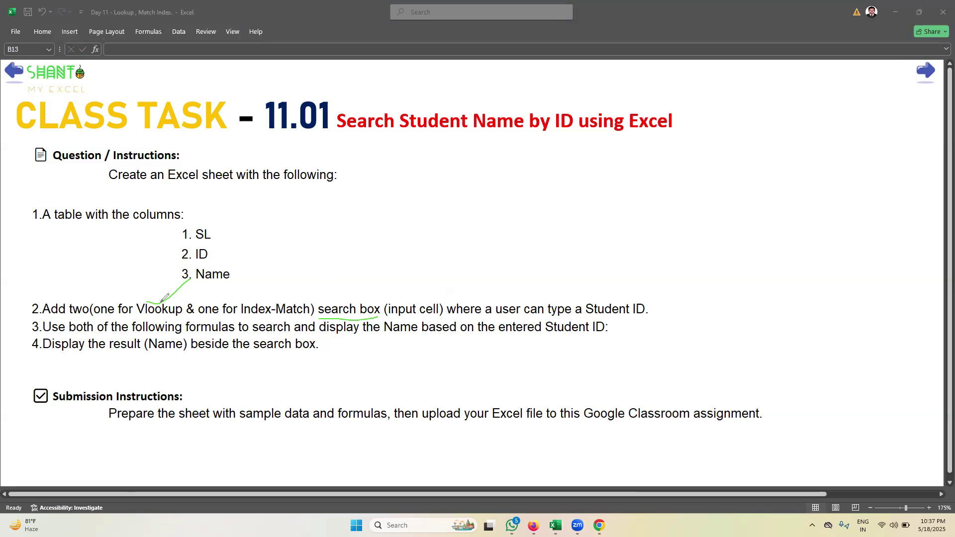
drag(265, 296, 306, 254)
drag(581, 314, 653, 314)
drag(488, 338, 603, 336)
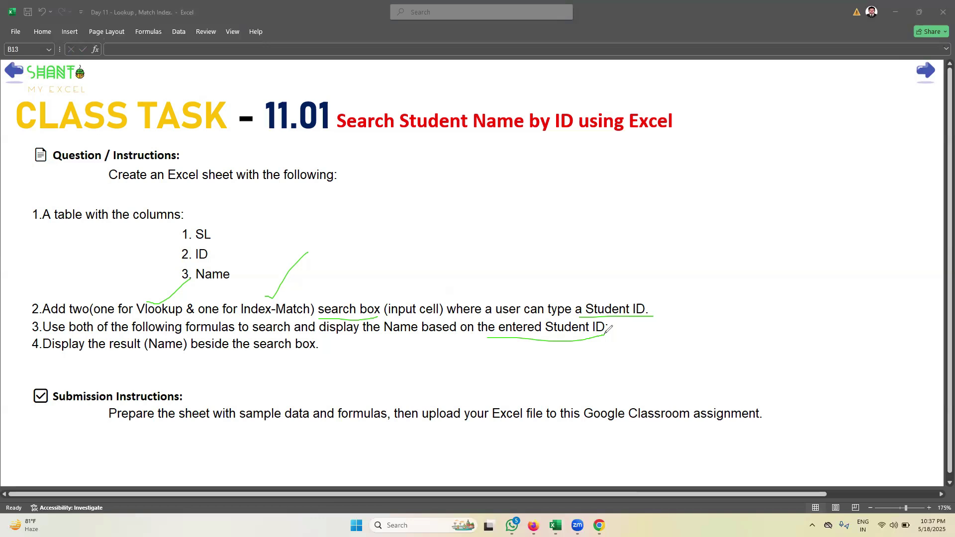
mouse_move(42, 357)
mouse_down()
mouse_move(149, 348)
mouse_move(259, 355)
mouse_up()
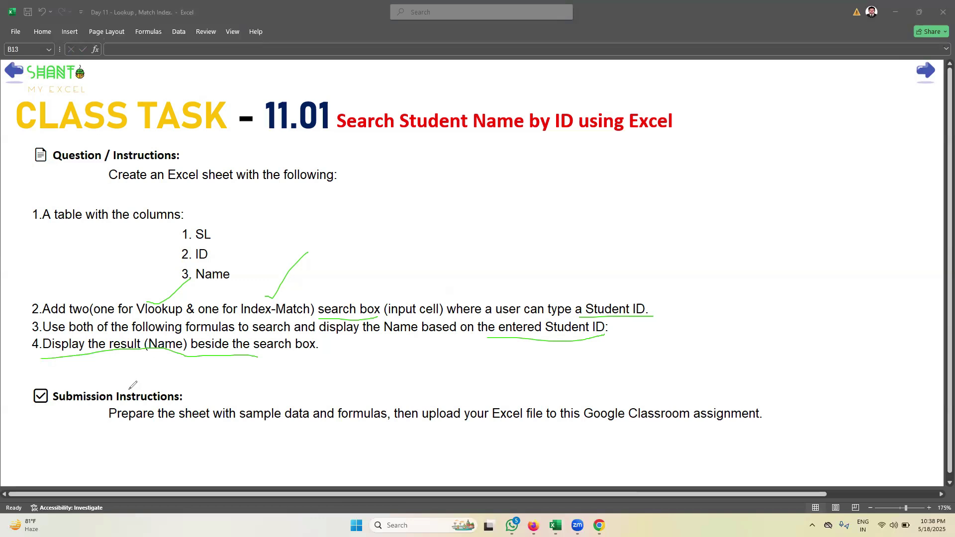
key(Escape)
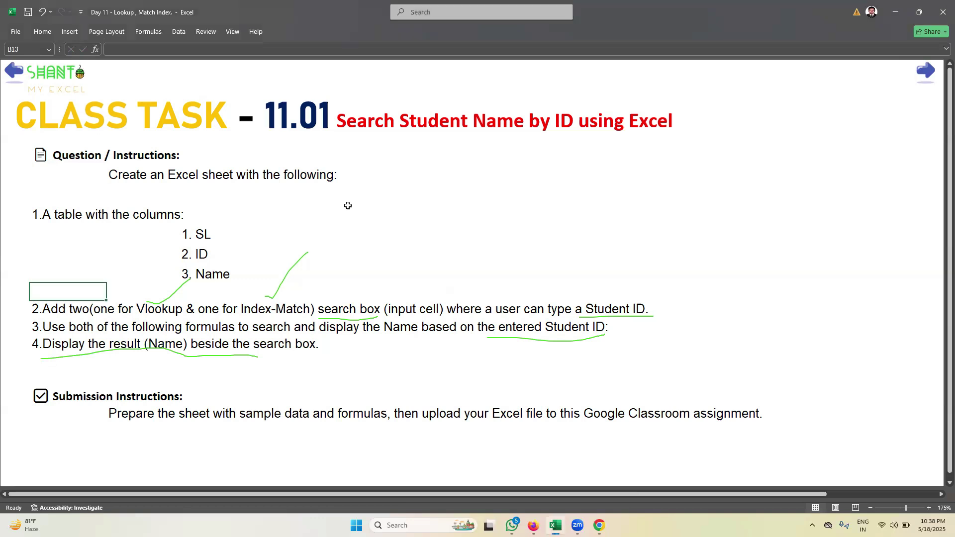
Enter the sample table headings "Sl", "ID" and "Name" in K9, L9 and M9
click(483, 205)
click(632, 191)
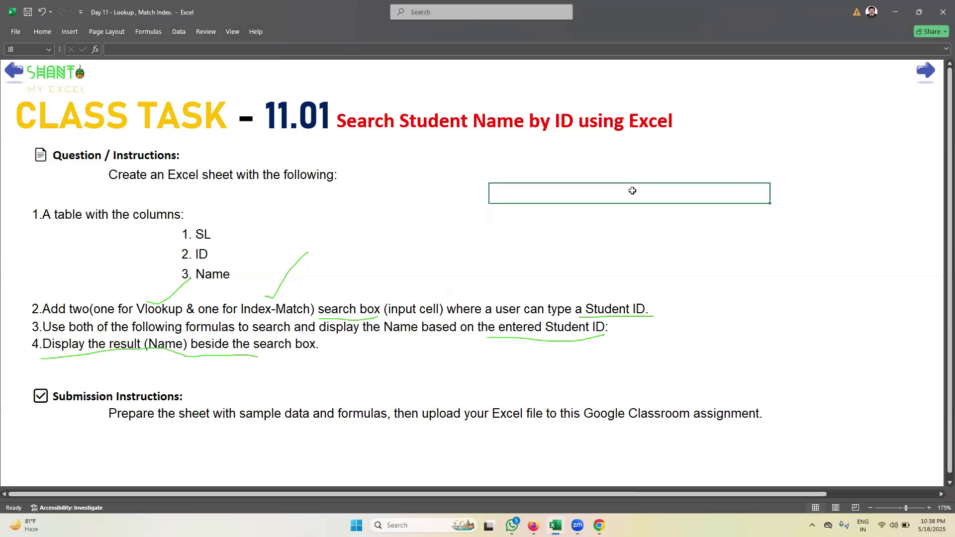
click(832, 205)
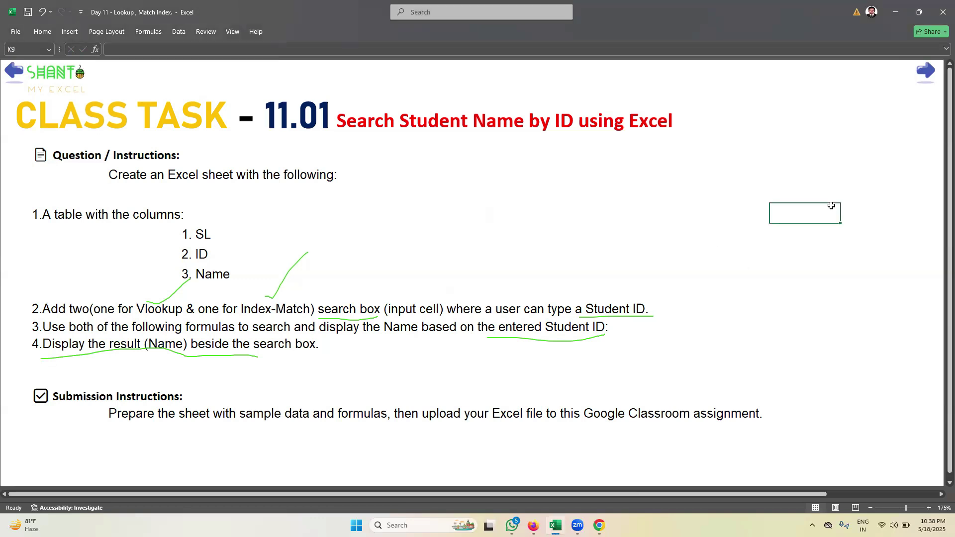
text(Sl)
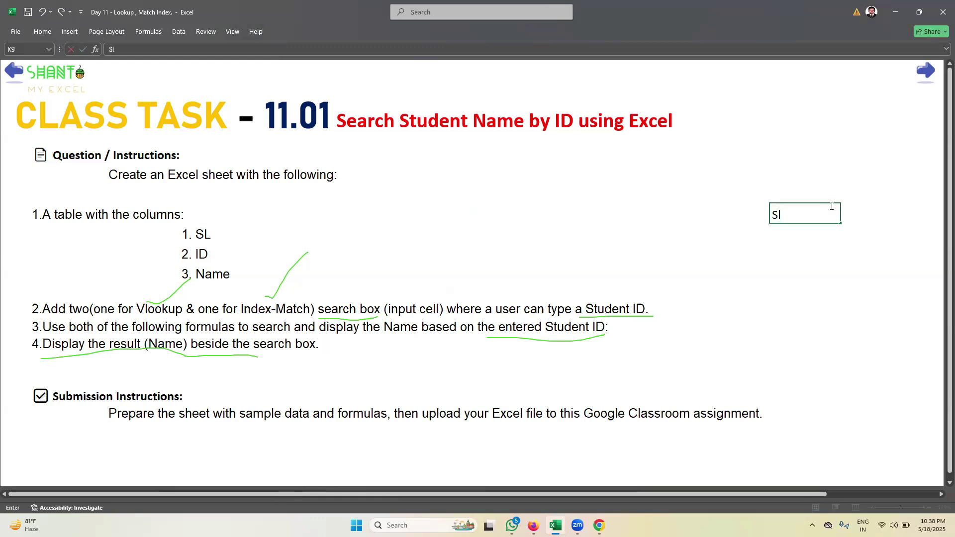
key(Tab)
text(ID)
key(Tab)
text(n)
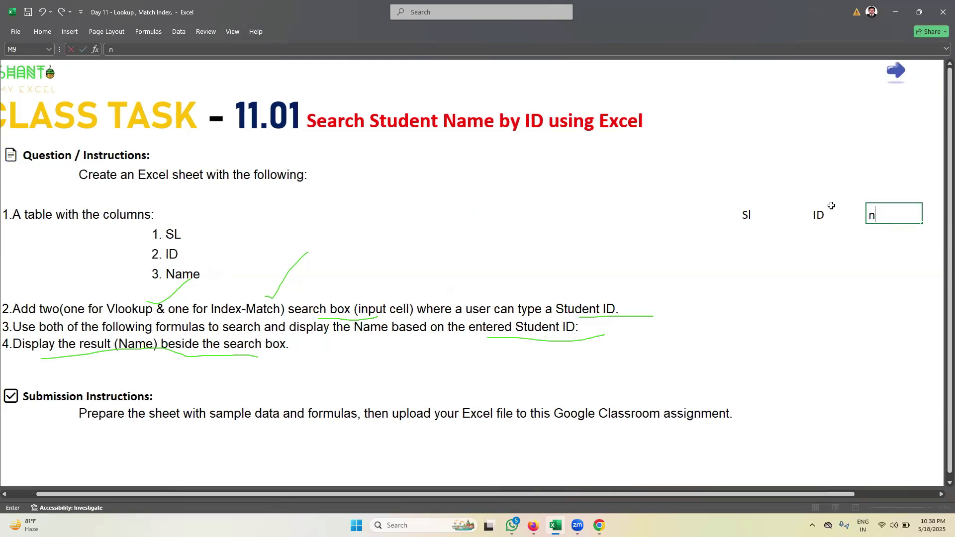
key(BackSpace)
text(Name)
key(Tab)
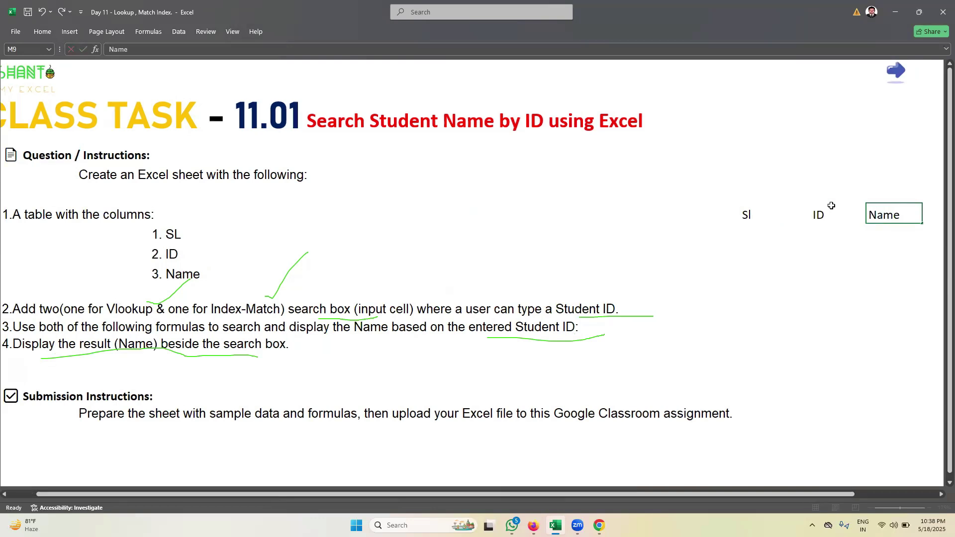
Mark out the sample table range K9:M18 and enter the heading "Search Box for VLOOKUP" in P9
drag(685, 222, 815, 396)
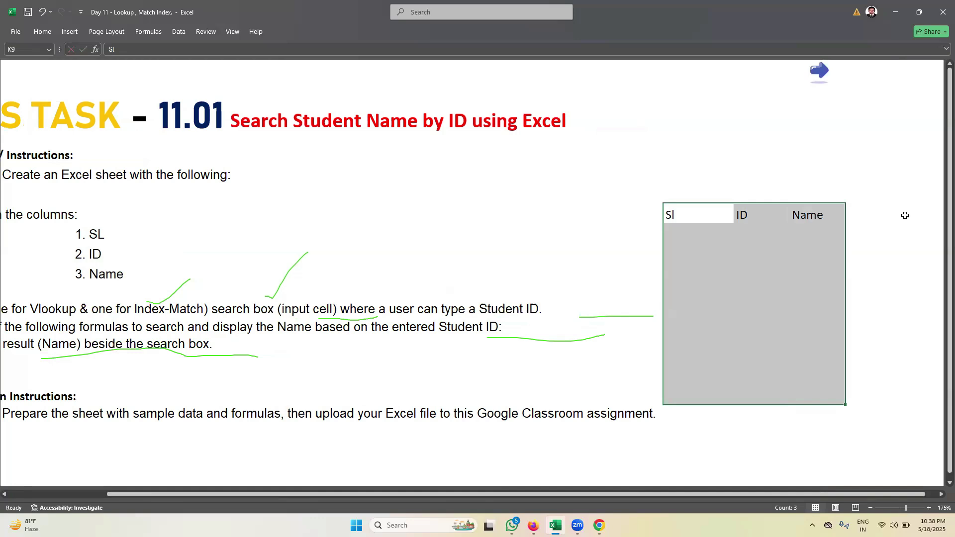
click(905, 215)
key(Right)
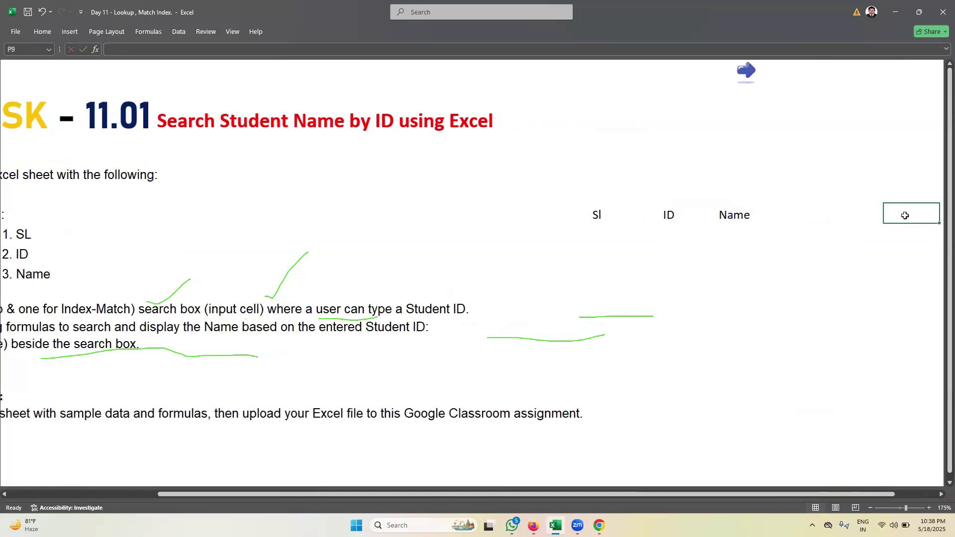
text(Search)
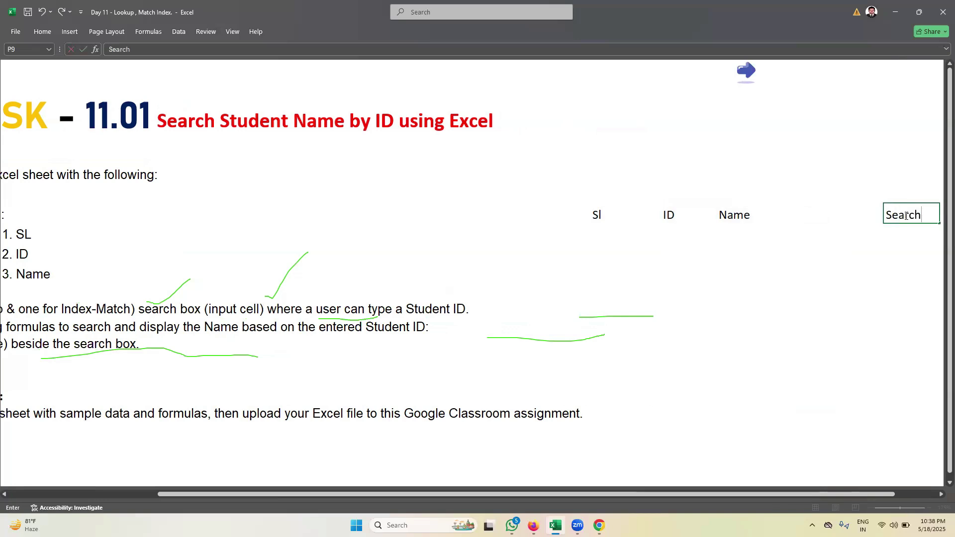
text( Box for )
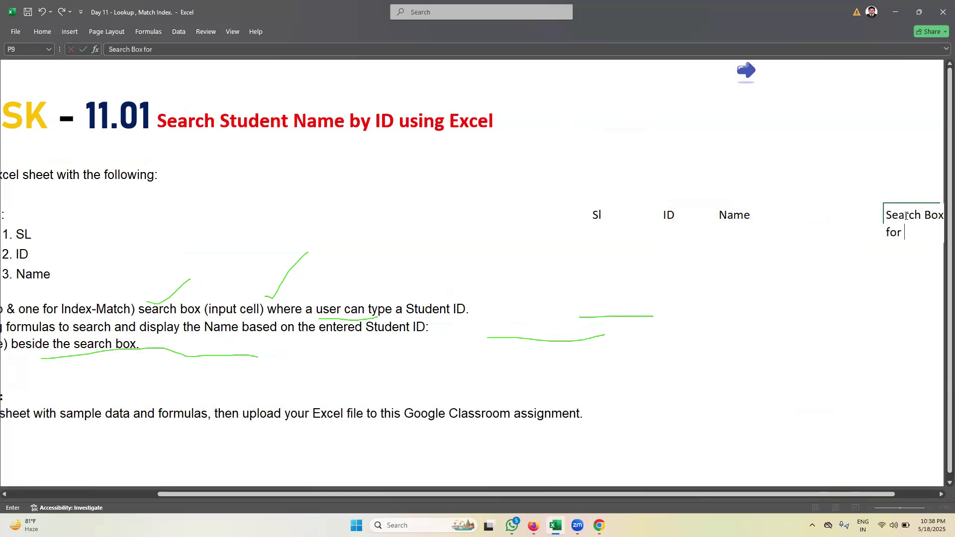
text(VLOO)
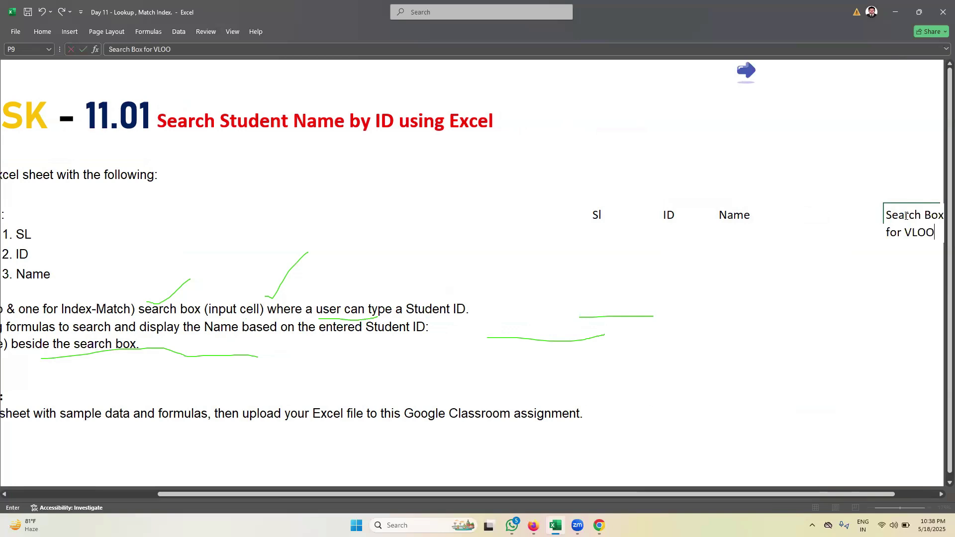
text(KUP)
key(Right)
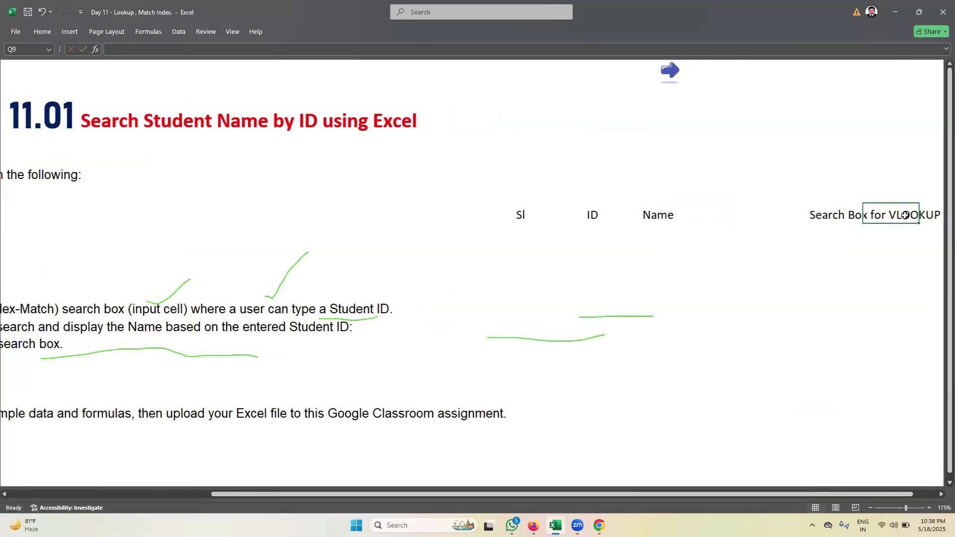
Enter the heading "Search Box for Index-Match" in S9
key(Right)
key(Right)
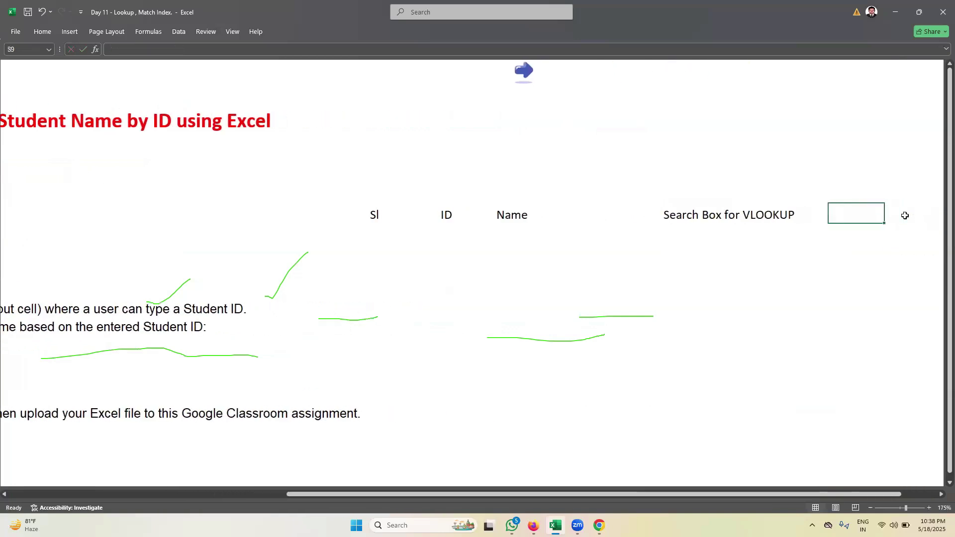
text(Search )
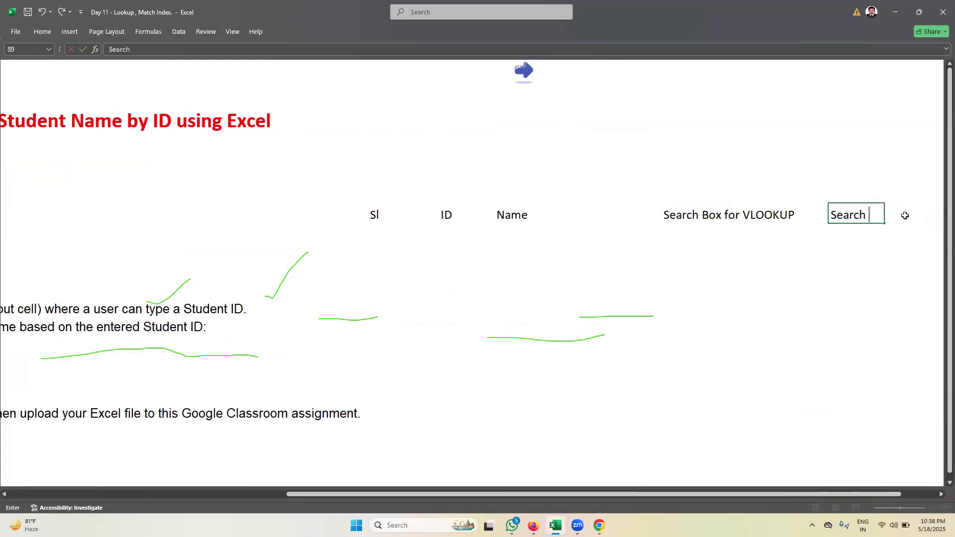
text(Box for Ind)
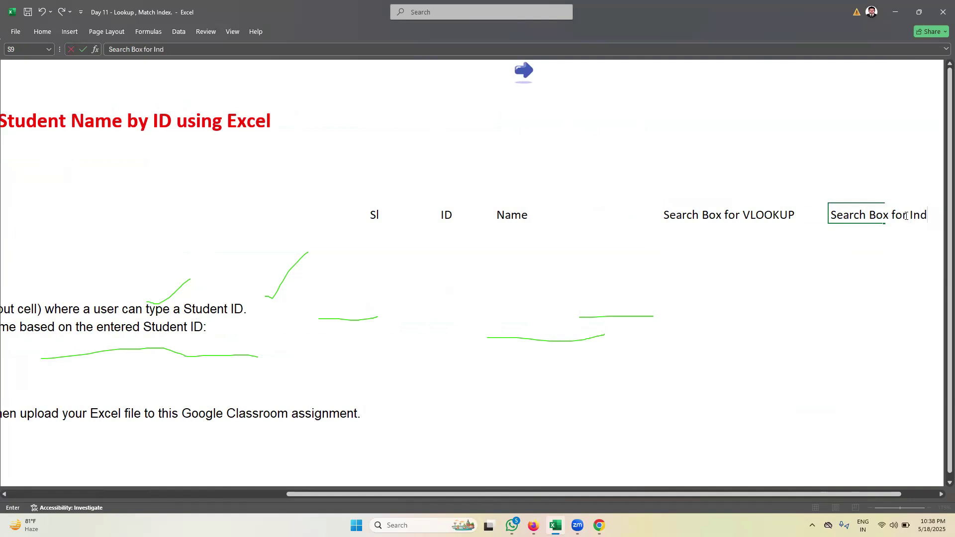
text(ex-Match)
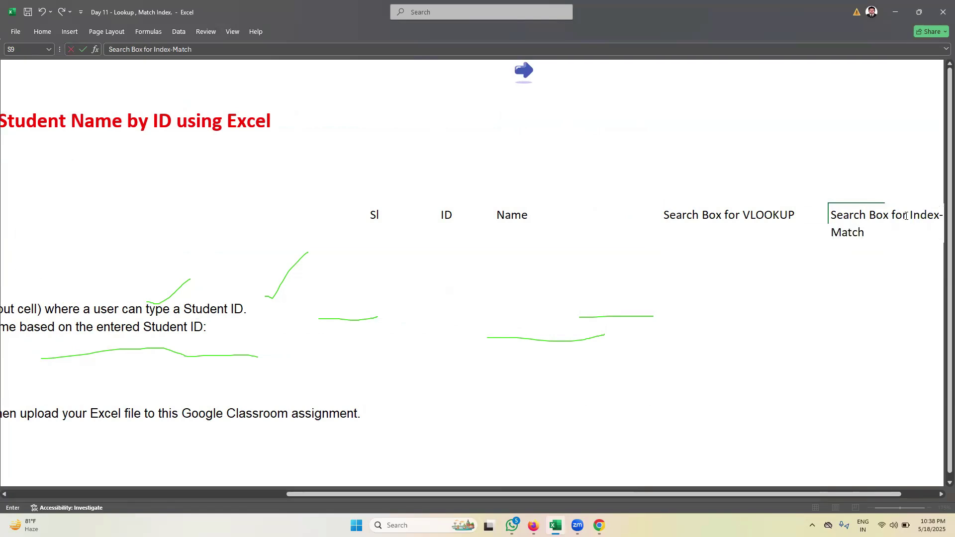
key(Return)
key(Right)
key(Right)
key(Right)
key(Right)
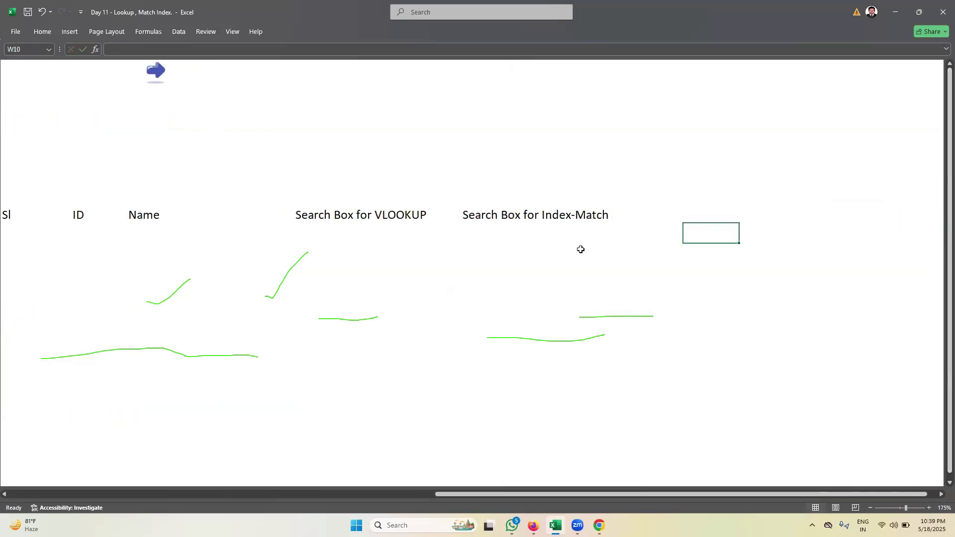
Point out the cells P10 and S10 under the search box headings, and P11 and S11 beneath them
drag(305, 231, 345, 226)
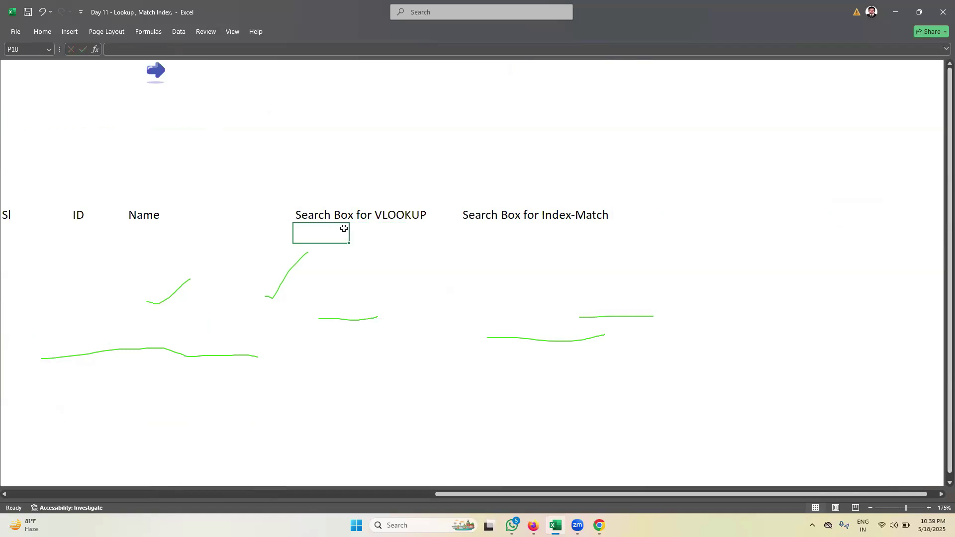
click(478, 230)
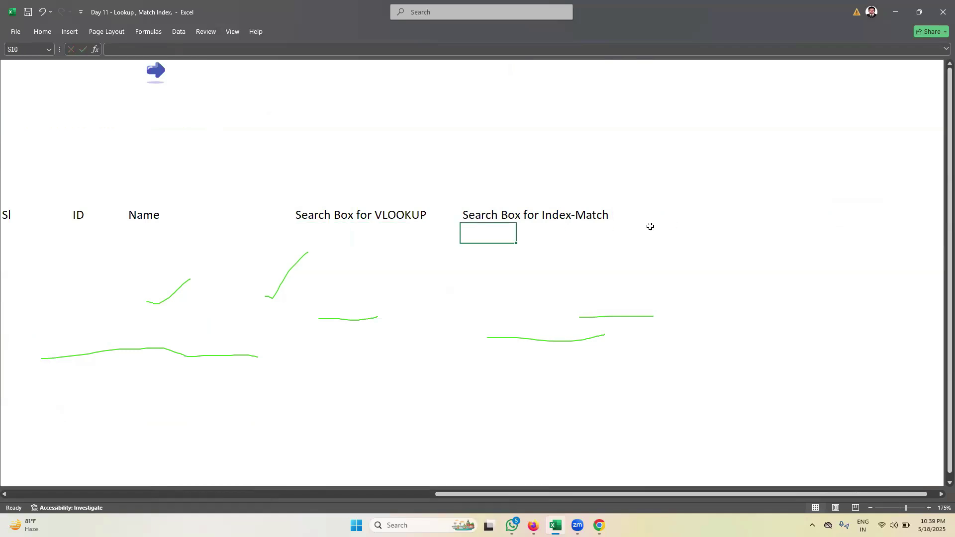
click(312, 249)
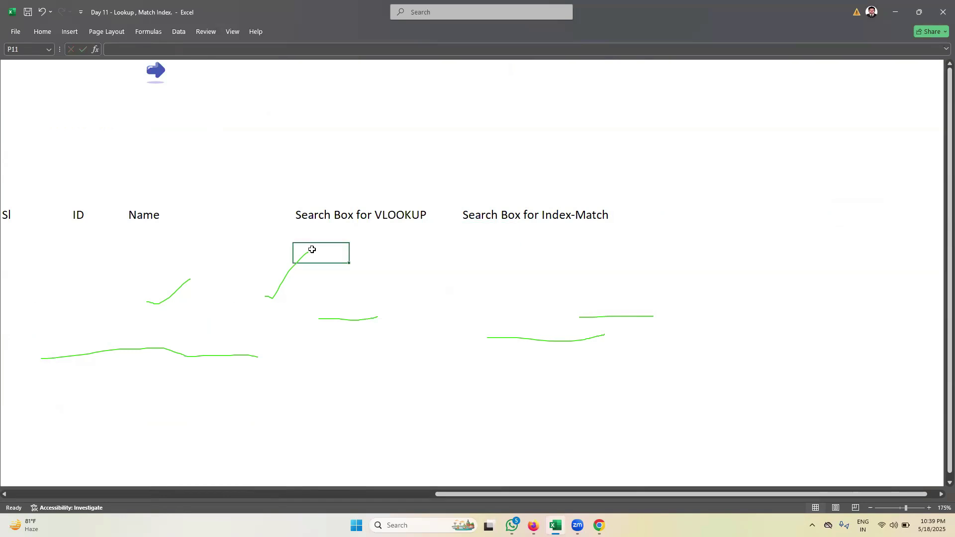
click(479, 245)
Try entering =VLOOKUP without arguments in P11, under the VLOOKUP search box heading
click(312, 258)
text(=)
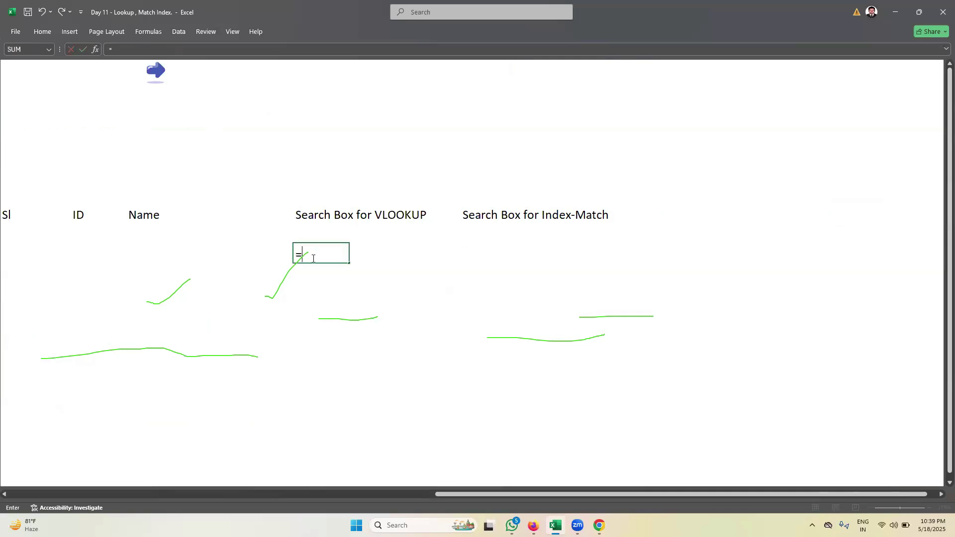
text(vlook)
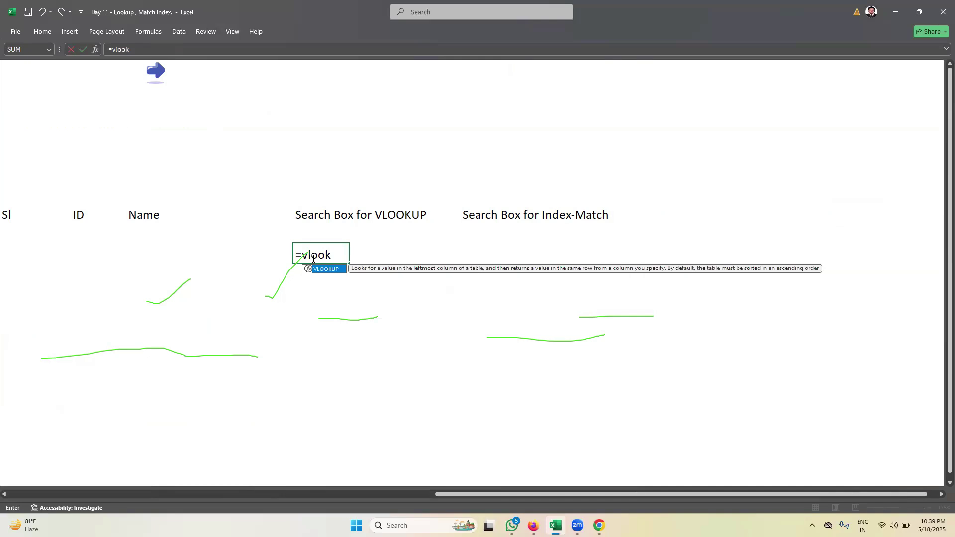
key(Tab)
key(BackSpace)
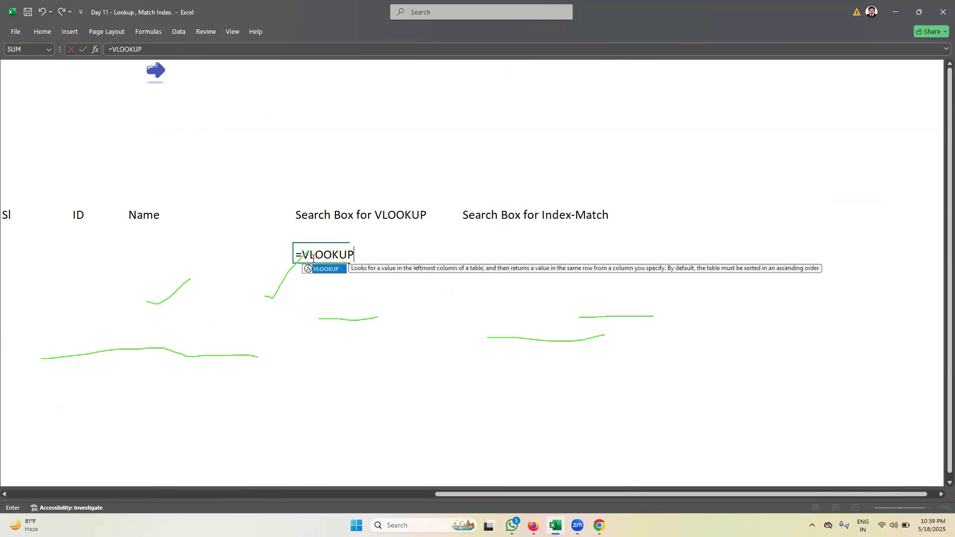
key(Return)
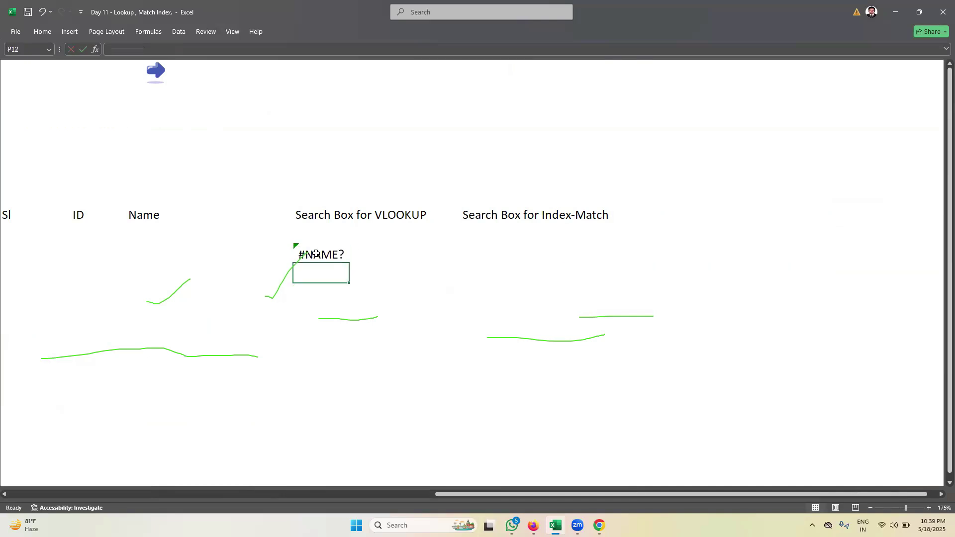
Enter the placeholder texts "vlook" in P11 and "ind" in S11 to mark where each formula goes
click(316, 254)
text(vlook)
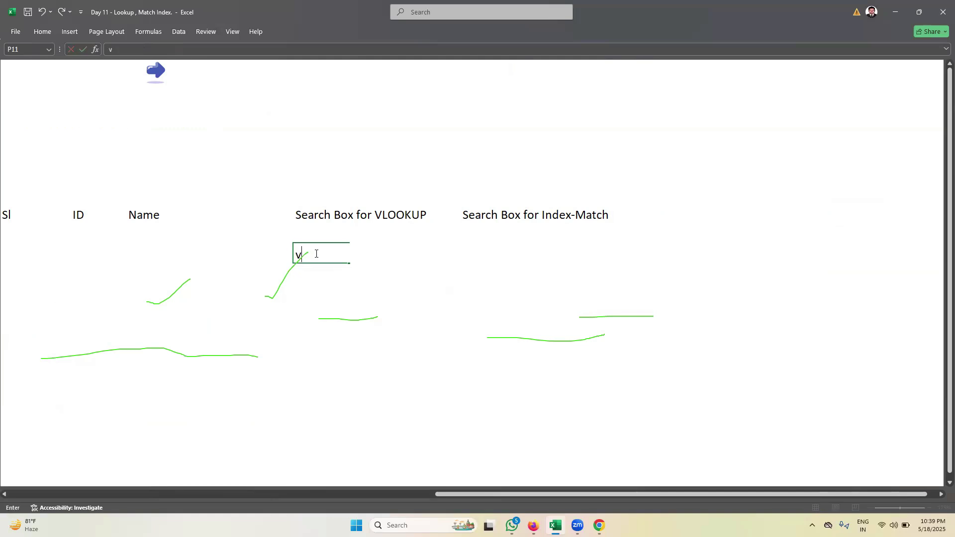
key(Tab)
key(Tab)
key(Tab)
text(ind)
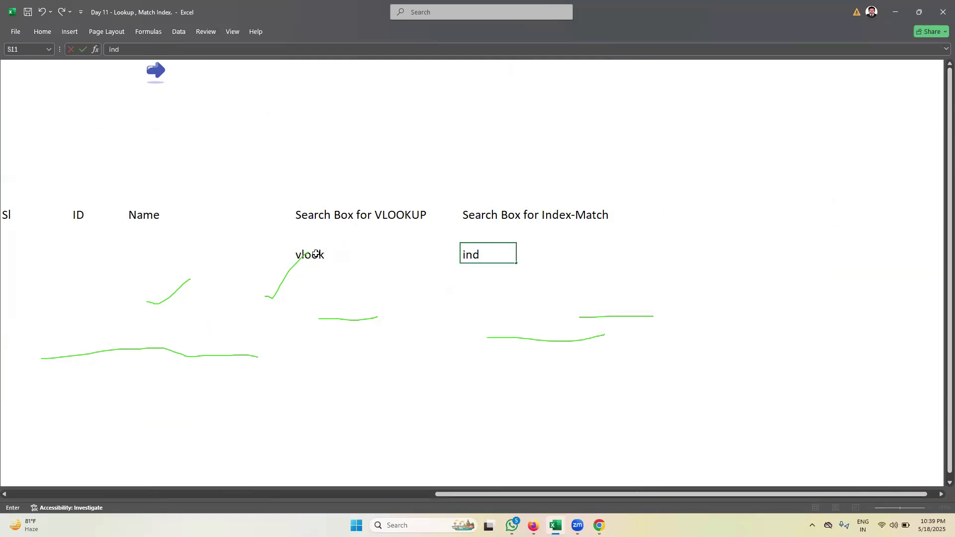
key(Return)
Go back along row 12 to the written task instructions
key(Left)
key(Left)
key(Left)
key(Left)
key(Left)
key(Left)
key(Left)
key(Left)
key(Left)
key(Left)
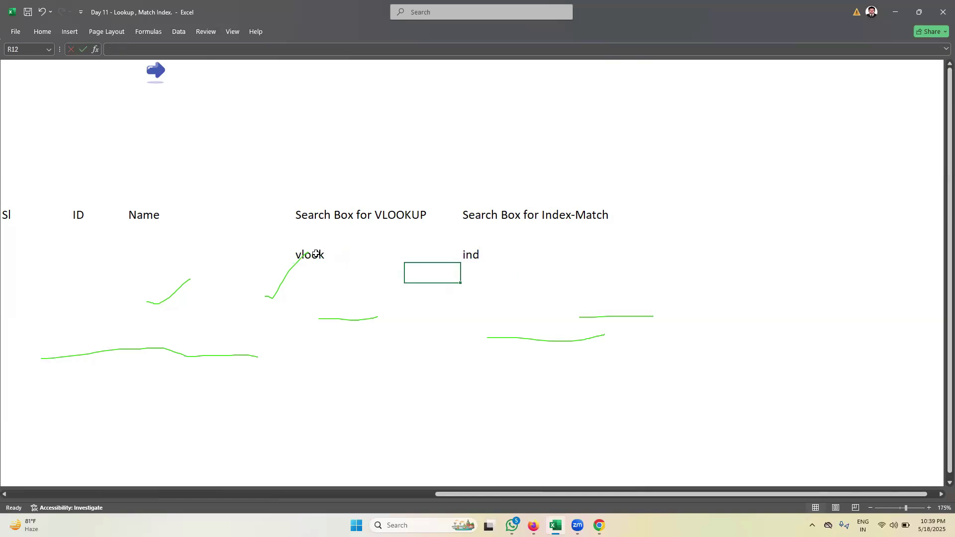
key(ctrl+Home)
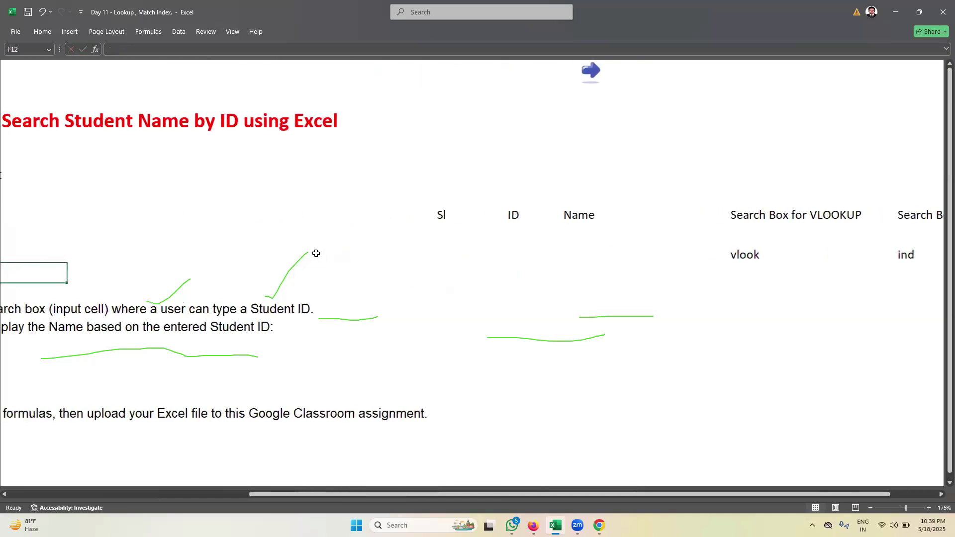